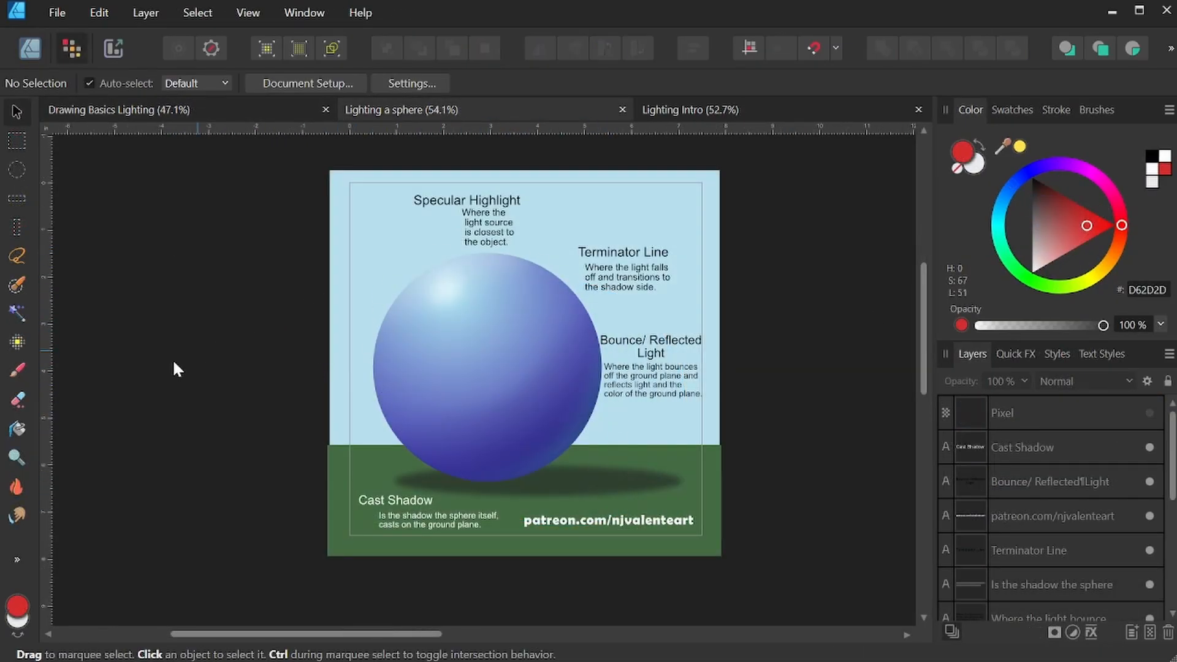
- Paint a red light arrow aimed at the sphere's upper-left side and circle the specular highlight
{"action": "left_click", "coordinate": [17, 370]}
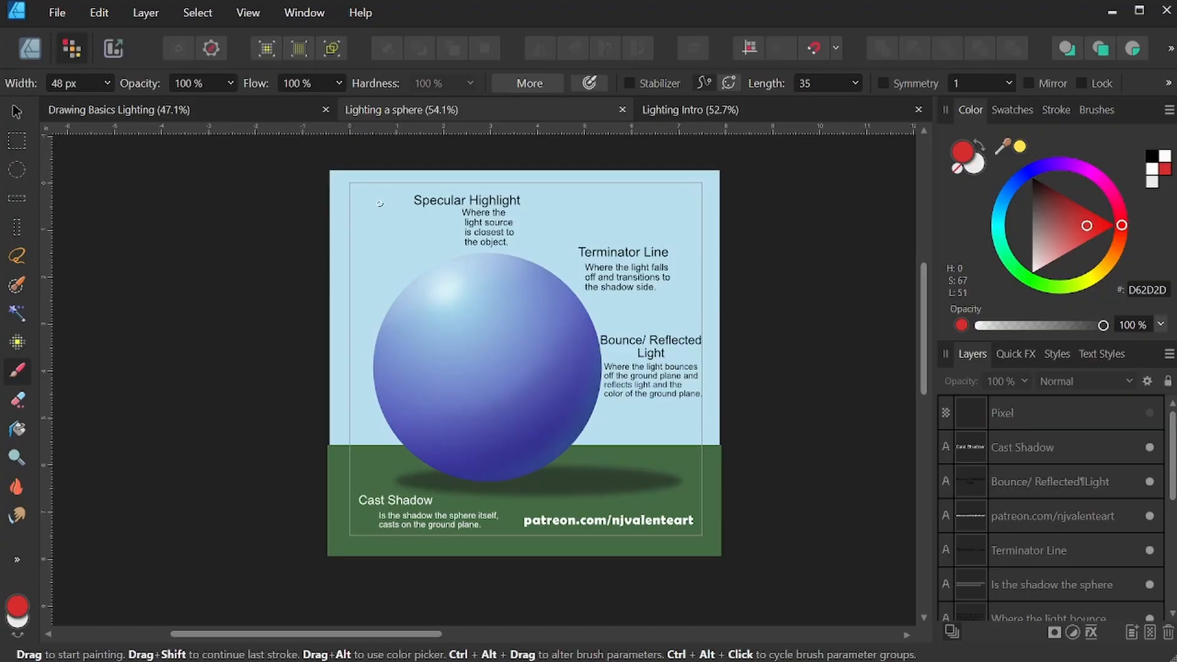
{"action": "mouse_move", "coordinate": [371, 195]}
{"action": "left_mouse_down"}
{"action": "mouse_move", "coordinate": [416, 257]}
{"action": "mouse_move", "coordinate": [403, 255]}
{"action": "mouse_move", "coordinate": [420, 237]}
{"action": "left_mouse_up"}
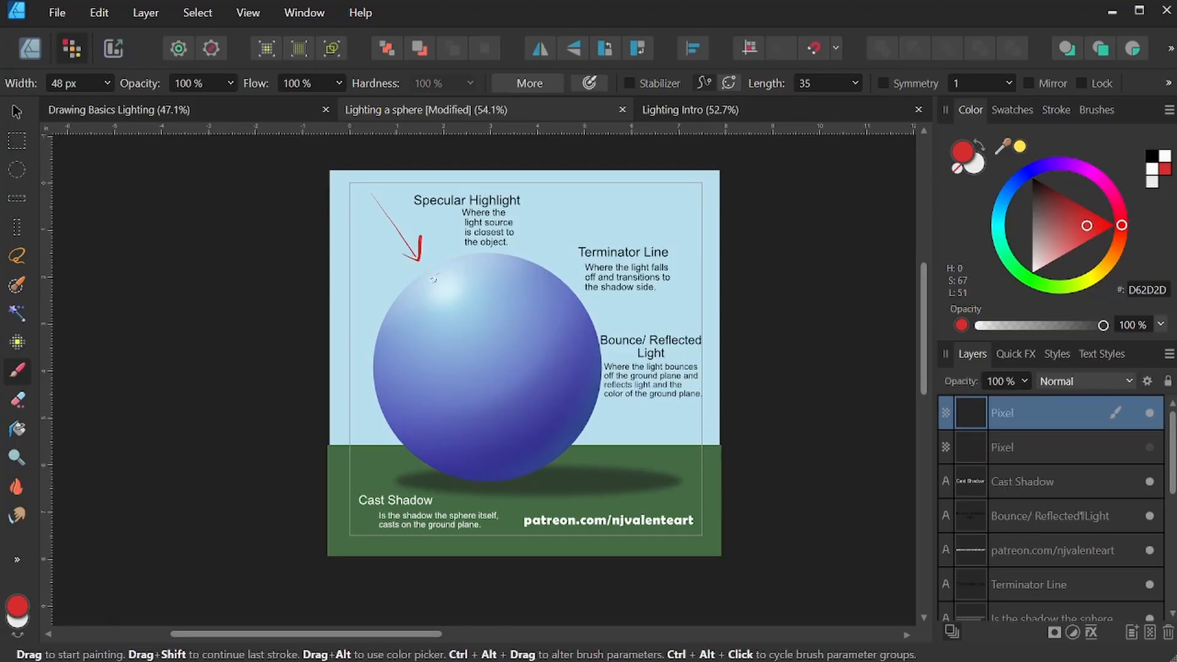
{"action": "left_click_drag", "start_coordinate": [432, 278], "coordinate": [438, 307]}
{"action": "mouse_move", "coordinate": [513, 264]}
{"action": "left_mouse_down"}
{"action": "mouse_move", "coordinate": [534, 291]}
{"action": "mouse_move", "coordinate": [553, 360]}
{"action": "mouse_move", "coordinate": [541, 427]}
{"action": "mouse_move", "coordinate": [512, 478]}
{"action": "left_mouse_up"}
{"action": "mouse_move", "coordinate": [388, 374]}
{"action": "left_mouse_down"}
{"action": "mouse_move", "coordinate": [465, 339]}
{"action": "mouse_move", "coordinate": [561, 335]}
{"action": "mouse_move", "coordinate": [600, 352]}
{"action": "left_mouse_up"}
{"action": "key", "text": "ctrl+z"}
{"action": "key", "text": "ctrl+z"}
- Paint three red arrows spreading from the highlight across the sphere to show the light falling off
{"action": "mouse_move", "coordinate": [421, 302]}
{"action": "left_mouse_down"}
{"action": "mouse_move", "coordinate": [388, 367]}
{"action": "mouse_move", "coordinate": [403, 359]}
{"action": "left_mouse_up"}
{"action": "left_click_drag", "start_coordinate": [459, 308], "coordinate": [496, 372]}
{"action": "mouse_move", "coordinate": [472, 280]}
{"action": "left_mouse_down"}
{"action": "mouse_move", "coordinate": [528, 290]}
{"action": "mouse_move", "coordinate": [553, 294]}
{"action": "left_mouse_up"}
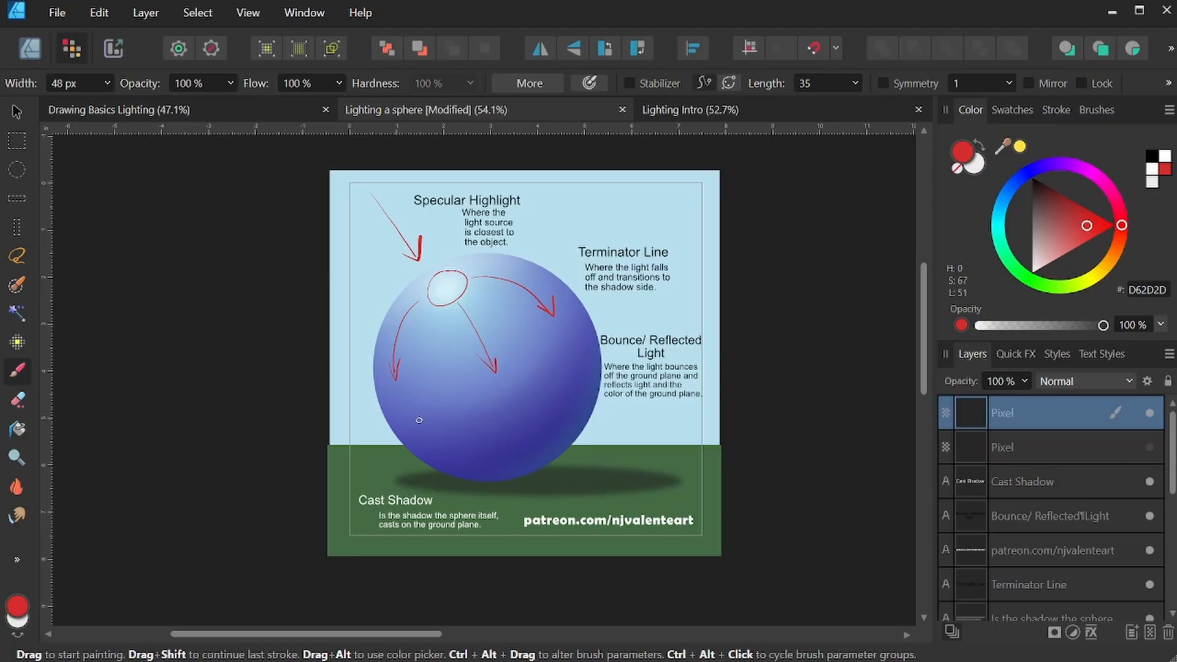
- Paint the curved terminator line and the lower-right shadow edge on the sphere, and hatch the band between them
{"action": "mouse_move", "coordinate": [481, 409]}
{"action": "left_mouse_down"}
{"action": "mouse_move", "coordinate": [524, 385]}
{"action": "mouse_move", "coordinate": [565, 311]}
{"action": "left_mouse_up"}
{"action": "mouse_move", "coordinate": [596, 343]}
{"action": "left_mouse_down"}
{"action": "mouse_move", "coordinate": [580, 405]}
{"action": "mouse_move", "coordinate": [522, 456]}
{"action": "mouse_move", "coordinate": [469, 473]}
{"action": "mouse_move", "coordinate": [410, 454]}
{"action": "left_mouse_up"}
{"action": "left_click_drag", "start_coordinate": [535, 412], "coordinate": [543, 428]}
{"action": "mouse_move", "coordinate": [550, 393]}
{"action": "left_mouse_down"}
{"action": "mouse_move", "coordinate": [561, 409]}
{"action": "mouse_move", "coordinate": [574, 393]}
{"action": "left_mouse_up"}
{"action": "left_click_drag", "start_coordinate": [571, 359], "coordinate": [583, 376]}
{"action": "left_click_drag", "start_coordinate": [579, 329], "coordinate": [593, 350]}
- Paint light-ray arrows around the sphere, including a ray past its right edge that bounces off the ground back toward it
{"action": "mouse_move", "coordinate": [351, 241]}
{"action": "left_mouse_down"}
{"action": "mouse_move", "coordinate": [379, 290]}
{"action": "mouse_move", "coordinate": [376, 266]}
{"action": "left_mouse_up"}
{"action": "left_click_drag", "start_coordinate": [415, 196], "coordinate": [454, 241]}
{"action": "left_click_drag", "start_coordinate": [429, 222], "coordinate": [451, 224]}
{"action": "left_click_drag", "start_coordinate": [351, 347], "coordinate": [373, 402]}
{"action": "left_click_drag", "start_coordinate": [351, 348], "coordinate": [404, 462]}
{"action": "left_click_drag", "start_coordinate": [399, 441], "coordinate": [404, 462]}
{"action": "left_click", "coordinate": [436, 316]}
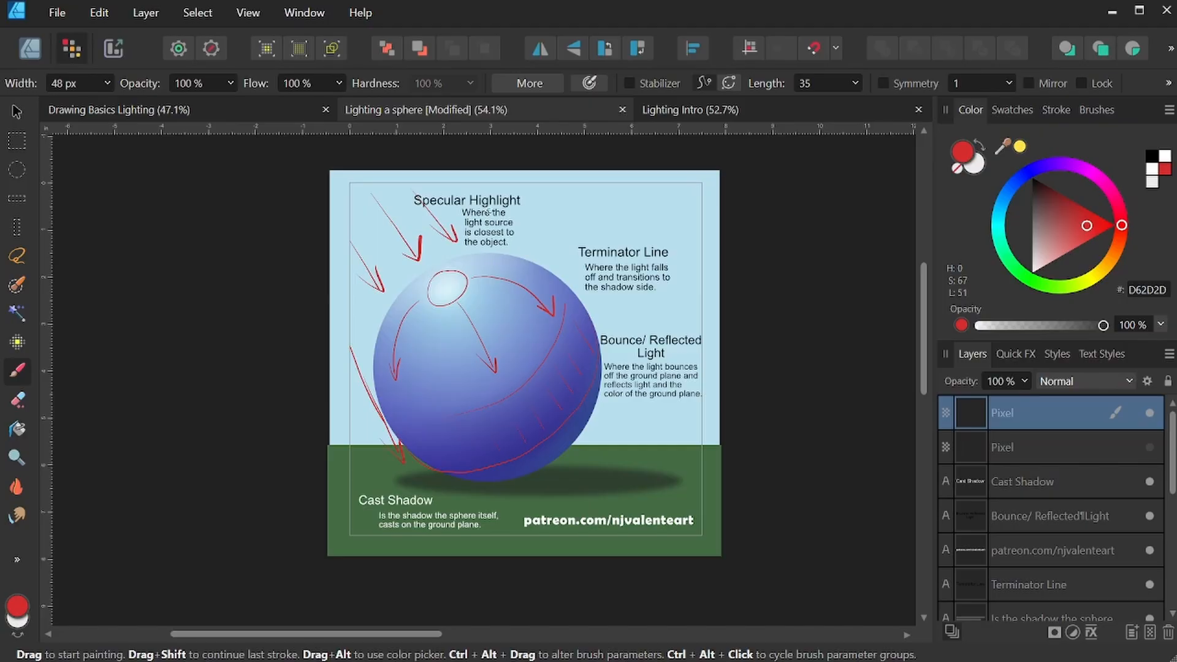
{"action": "mouse_move", "coordinate": [487, 210]}
{"action": "left_mouse_down"}
{"action": "mouse_move", "coordinate": [554, 271]}
{"action": "mouse_move", "coordinate": [699, 456]}
{"action": "mouse_move", "coordinate": [610, 414]}
{"action": "mouse_move", "coordinate": [605, 397]}
{"action": "mouse_move", "coordinate": [624, 401]}
{"action": "mouse_move", "coordinate": [622, 468]}
{"action": "mouse_move", "coordinate": [595, 449]}
{"action": "left_mouse_up"}
{"action": "left_click_drag", "start_coordinate": [593, 448], "coordinate": [597, 447]}
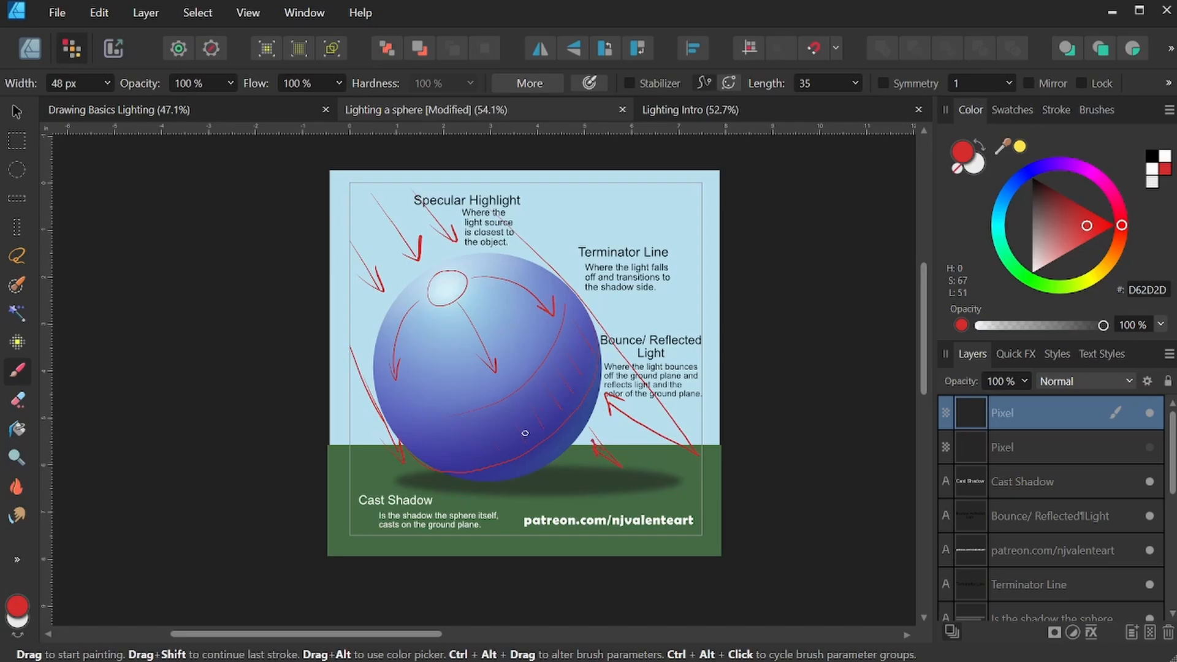
- Mark the cast shadow beneath the sphere with red strokes and hide the annotation layer
{"action": "left_click_drag", "start_coordinate": [445, 480], "coordinate": [489, 516]}
{"action": "mouse_move", "coordinate": [488, 517]}
{"action": "left_mouse_down"}
{"action": "mouse_move", "coordinate": [491, 488]}
{"action": "mouse_move", "coordinate": [481, 498]}
{"action": "left_mouse_up"}
{"action": "mouse_move", "coordinate": [491, 486]}
{"action": "left_mouse_down"}
{"action": "mouse_move", "coordinate": [557, 510]}
{"action": "mouse_move", "coordinate": [558, 481]}
{"action": "left_mouse_up"}
{"action": "left_click", "coordinate": [1149, 413]}
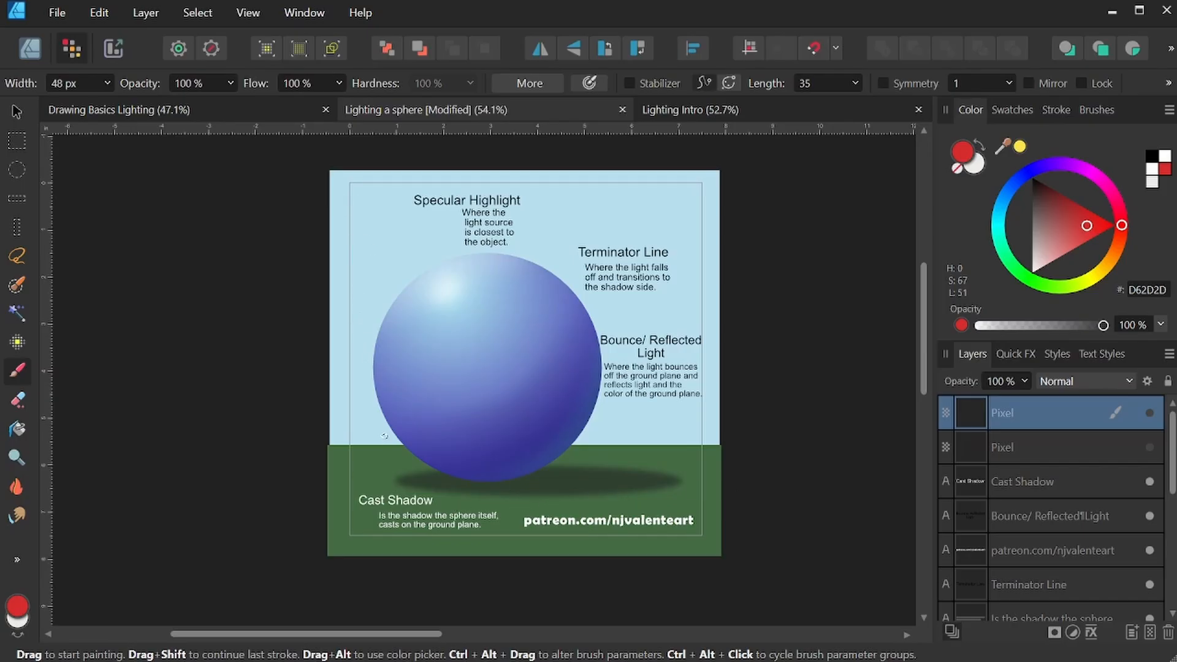
- On a new pixel layer, paint a red light ray grazing the sphere's left edge down to the cast shadow
{"action": "left_click", "coordinate": [1150, 632]}
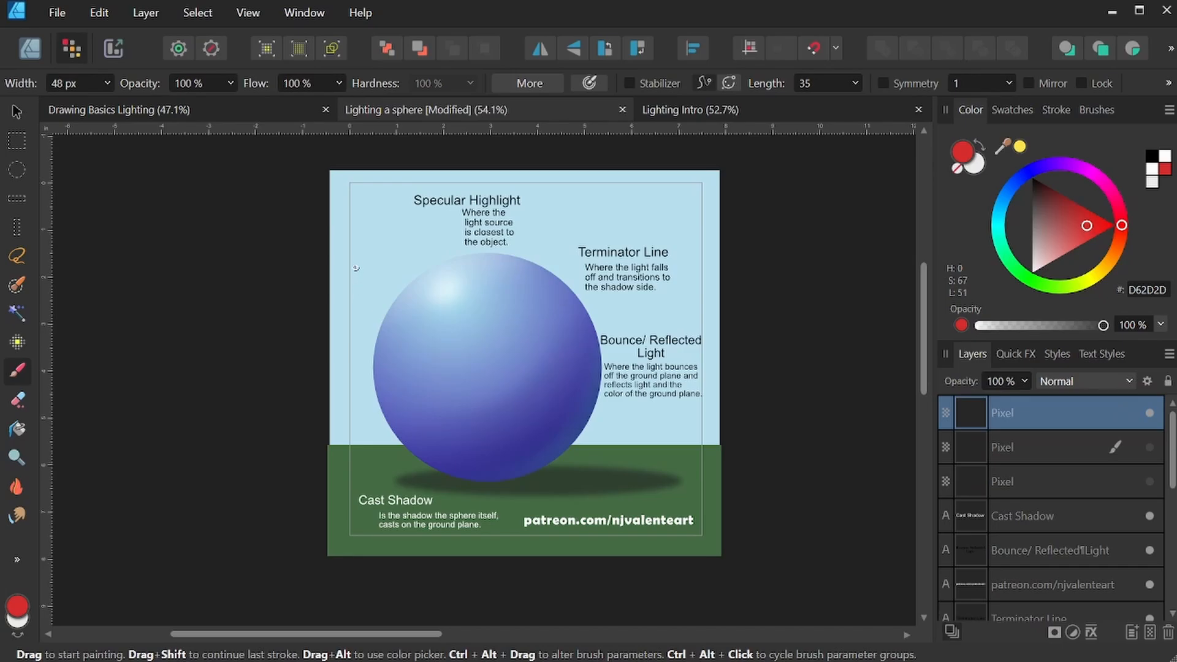
{"action": "left_click_drag", "start_coordinate": [356, 268], "coordinate": [393, 478]}
{"action": "mouse_move", "coordinate": [490, 223]}
{"action": "left_mouse_down"}
{"action": "mouse_move", "coordinate": [588, 320]}
{"action": "mouse_move", "coordinate": [695, 467]}
{"action": "left_mouse_up"}
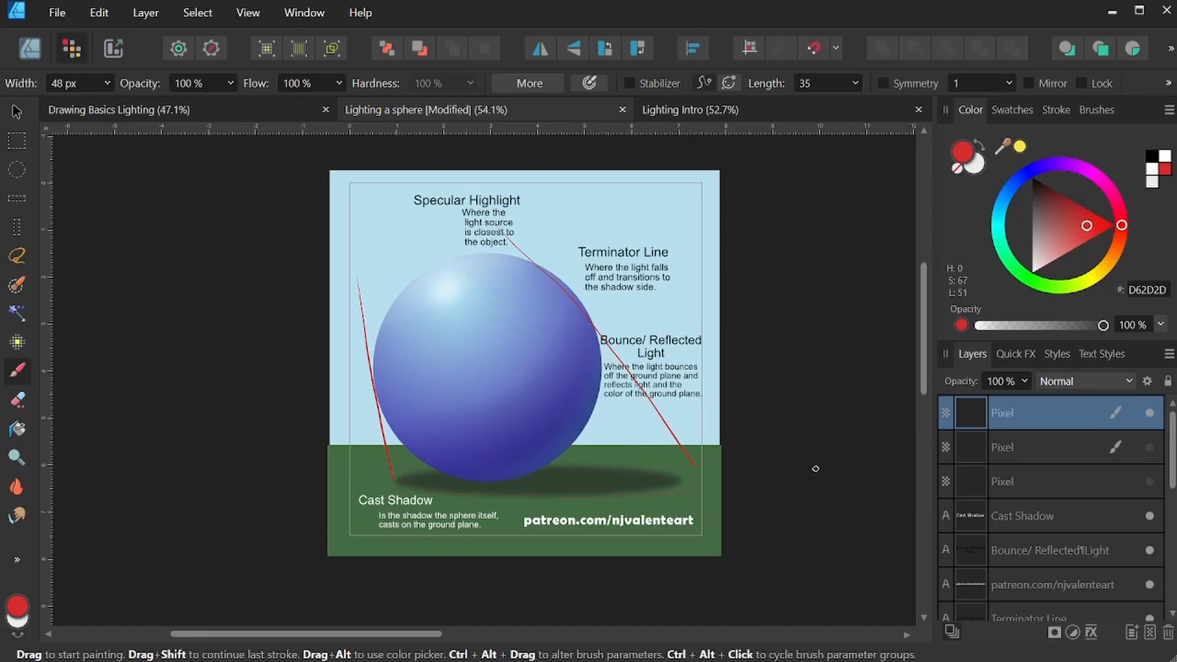
{"action": "key", "text": "ctrl+z"}
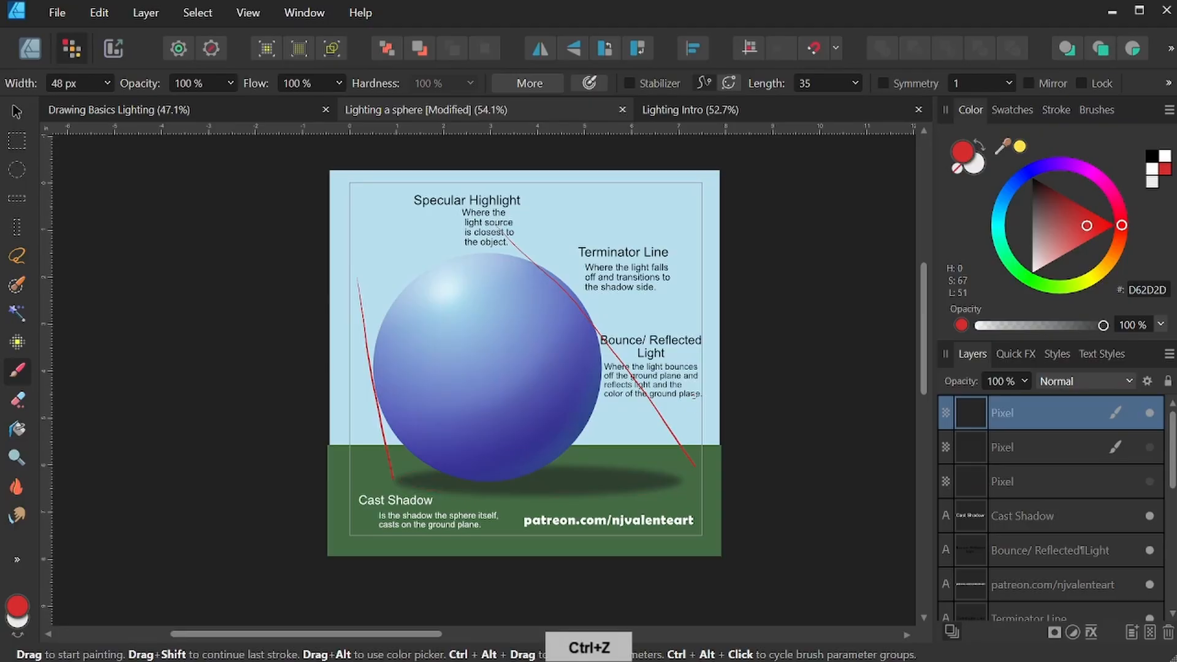
{"action": "key", "text": "ctrl+z"}
- Paint red strokes running down past the sphere's right side and across the cast shadow
{"action": "mouse_move", "coordinate": [623, 378]}
{"action": "left_mouse_down"}
{"action": "mouse_move", "coordinate": [623, 471]}
{"action": "mouse_move", "coordinate": [647, 518]}
{"action": "left_mouse_up"}
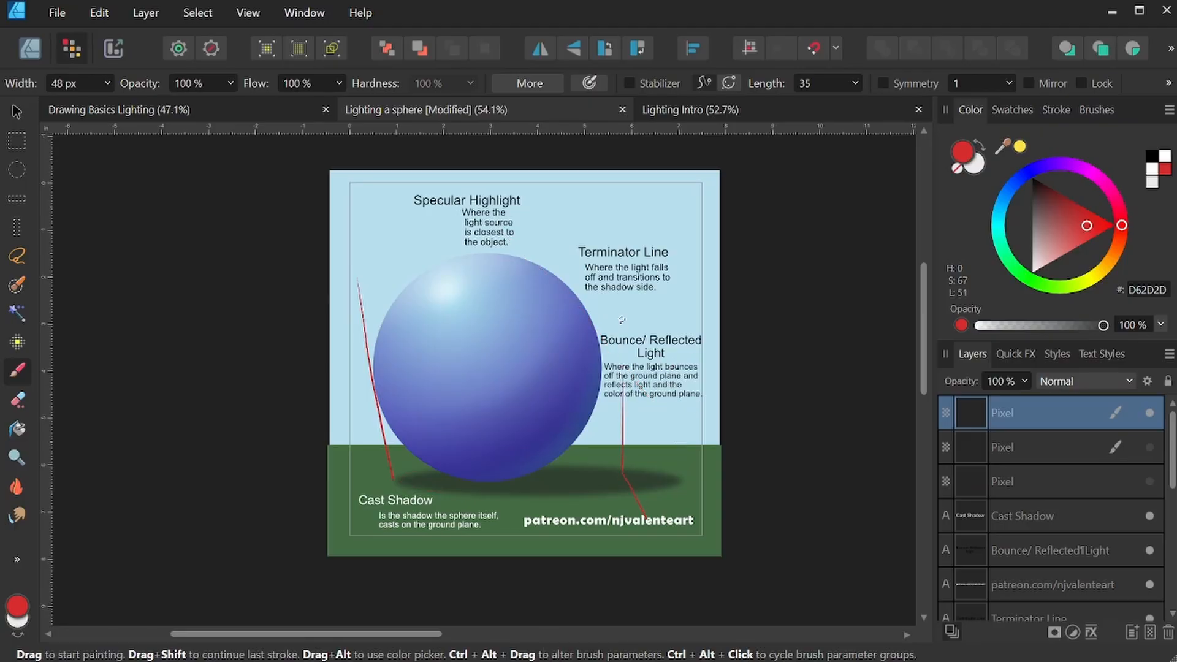
{"action": "left_click_drag", "start_coordinate": [622, 349], "coordinate": [644, 513]}
{"action": "mouse_move", "coordinate": [632, 467]}
{"action": "left_mouse_down"}
{"action": "mouse_move", "coordinate": [622, 471]}
{"action": "mouse_move", "coordinate": [628, 429]}
{"action": "mouse_move", "coordinate": [643, 512]}
{"action": "left_mouse_up"}
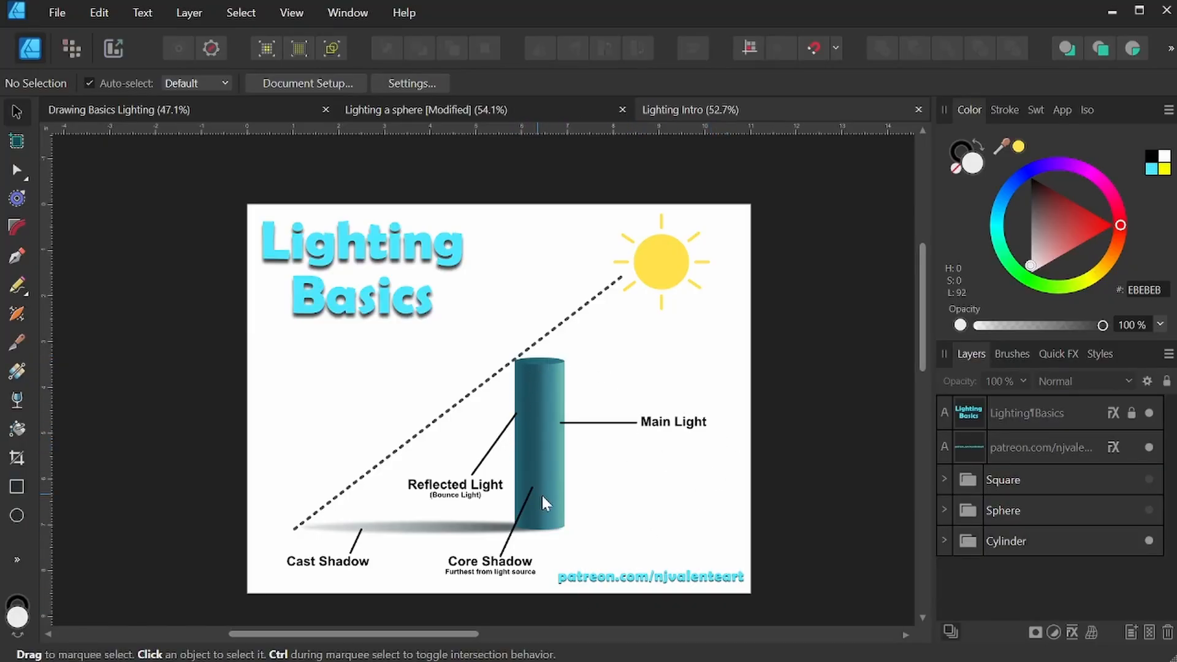
- Add a pixel layer above the Square group and ready the Paint Brush in the Pixel persona with a bright red colour
{"action": "scroll", "coordinate": [616, 447], "scroll_direction": "up", "scroll_amount": 3}
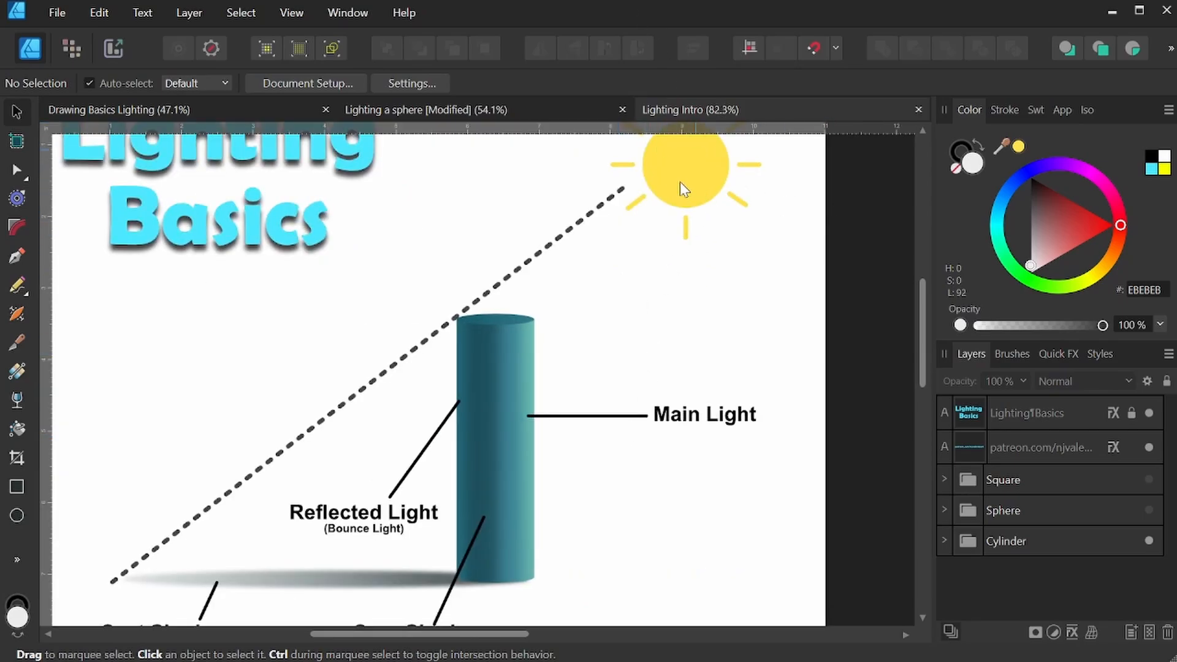
{"action": "key", "text": "space"}
{"action": "left_click_drag", "start_coordinate": [608, 547], "coordinate": [605, 486]}
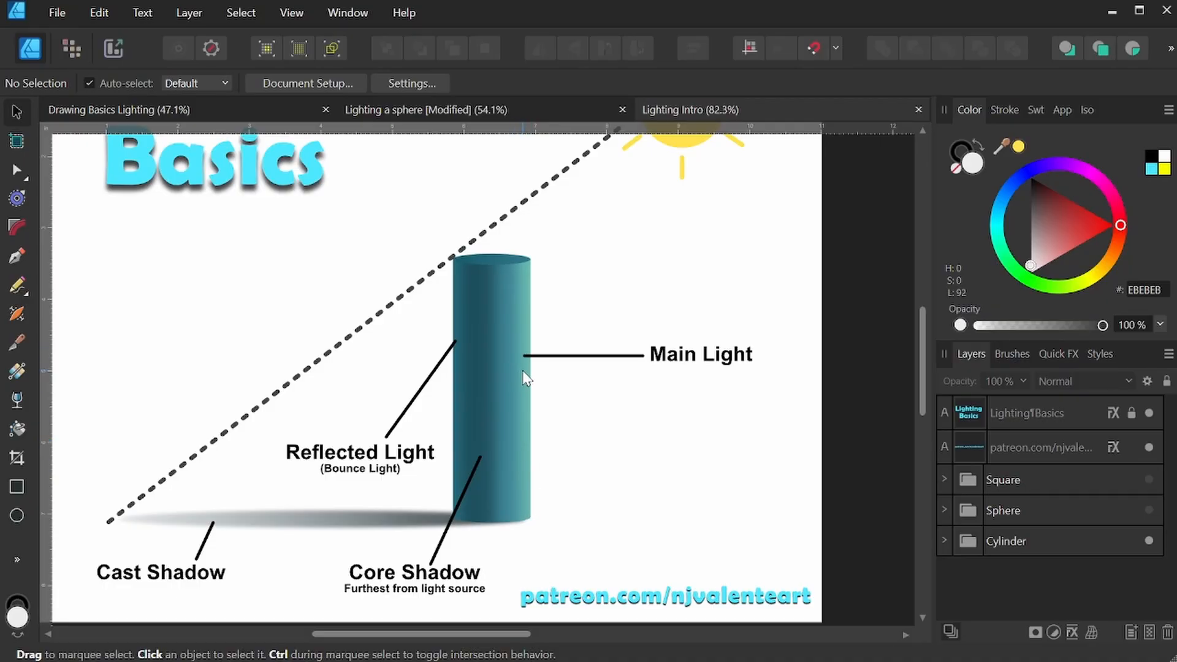
{"action": "left_click", "coordinate": [1060, 481]}
{"action": "left_click", "coordinate": [1150, 632]}
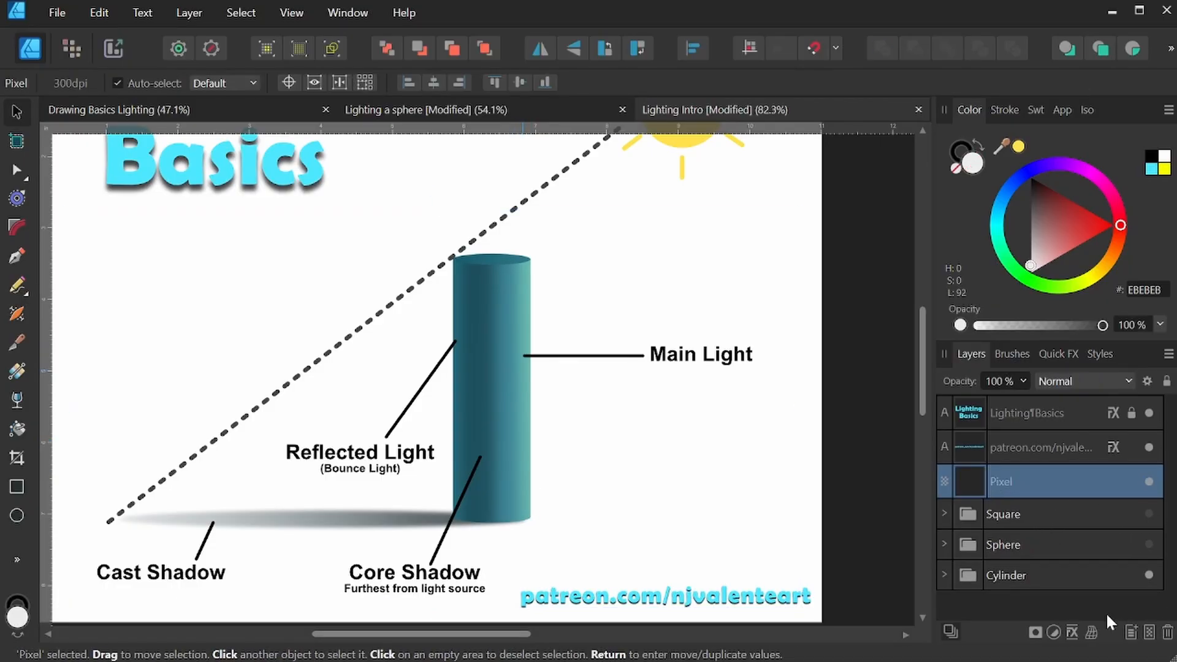
{"action": "left_click", "coordinate": [71, 49]}
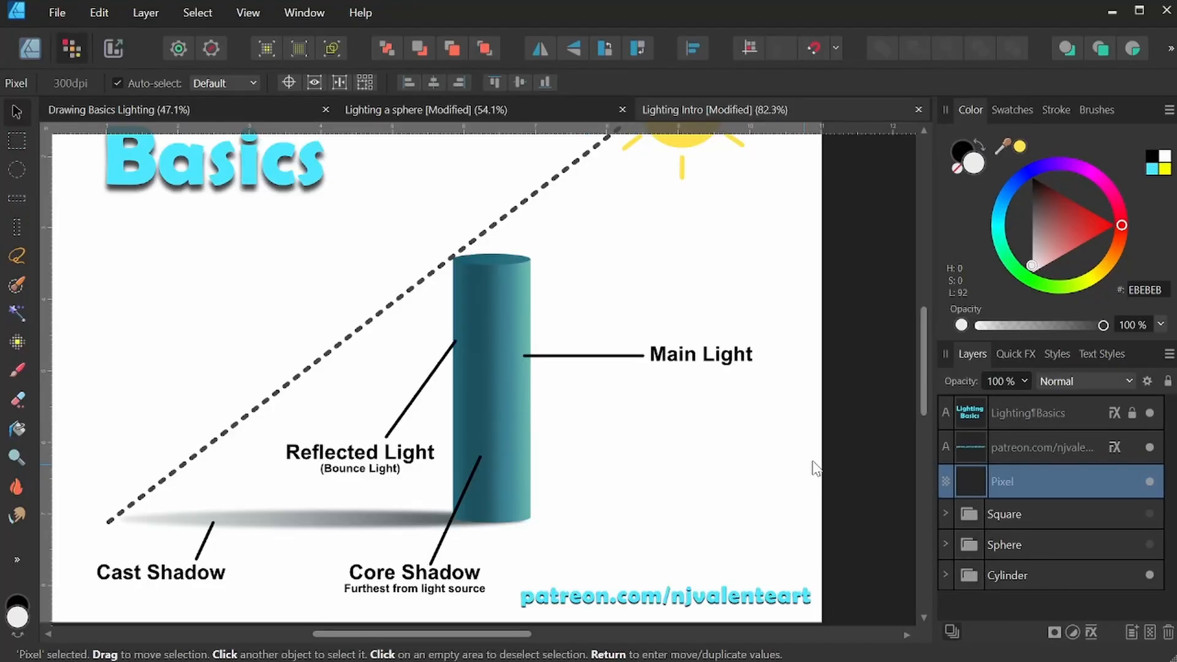
{"action": "left_click", "coordinate": [1095, 233]}
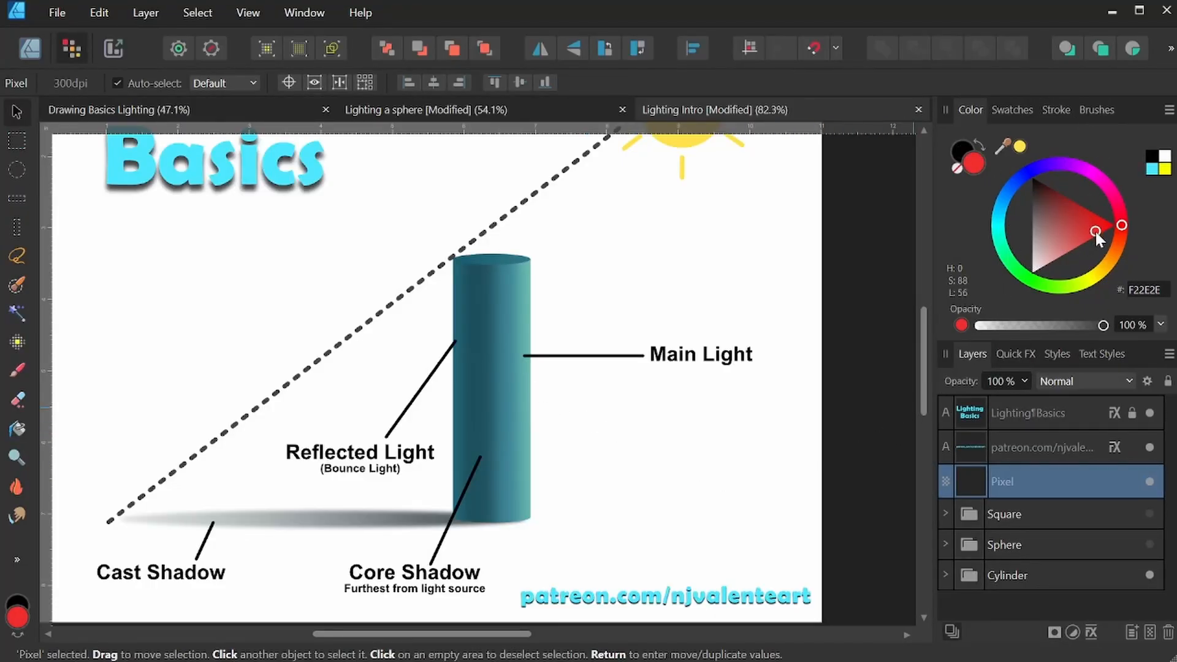
{"action": "left_click", "coordinate": [18, 371]}
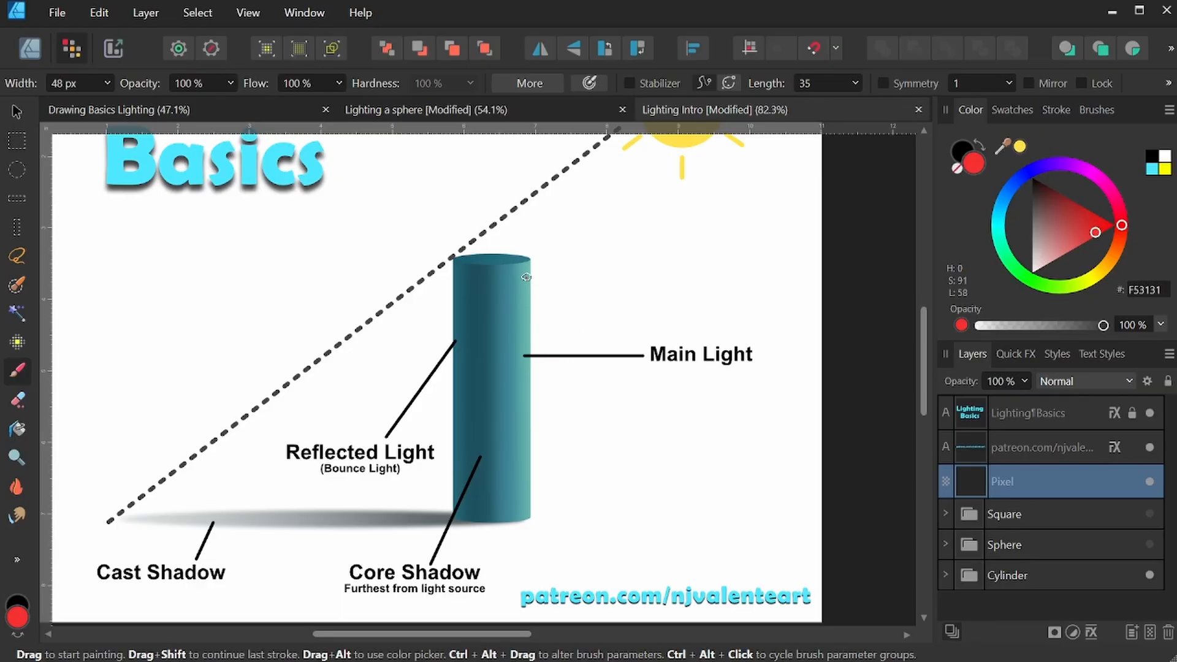
- Paint a red line down the cylinder's lit edge with three arrows pointing from it toward the core shadow
{"action": "left_click_drag", "start_coordinate": [526, 284], "coordinate": [525, 501]}
{"action": "mouse_move", "coordinate": [525, 306]}
{"action": "left_mouse_down"}
{"action": "mouse_move", "coordinate": [488, 307]}
{"action": "mouse_move", "coordinate": [496, 312]}
{"action": "left_mouse_up"}
{"action": "mouse_move", "coordinate": [525, 493]}
{"action": "left_mouse_down"}
{"action": "mouse_move", "coordinate": [476, 504]}
{"action": "mouse_move", "coordinate": [489, 508]}
{"action": "left_mouse_up"}
{"action": "mouse_move", "coordinate": [525, 391]}
{"action": "left_mouse_down"}
{"action": "mouse_move", "coordinate": [480, 398]}
{"action": "mouse_move", "coordinate": [492, 407]}
{"action": "left_mouse_up"}
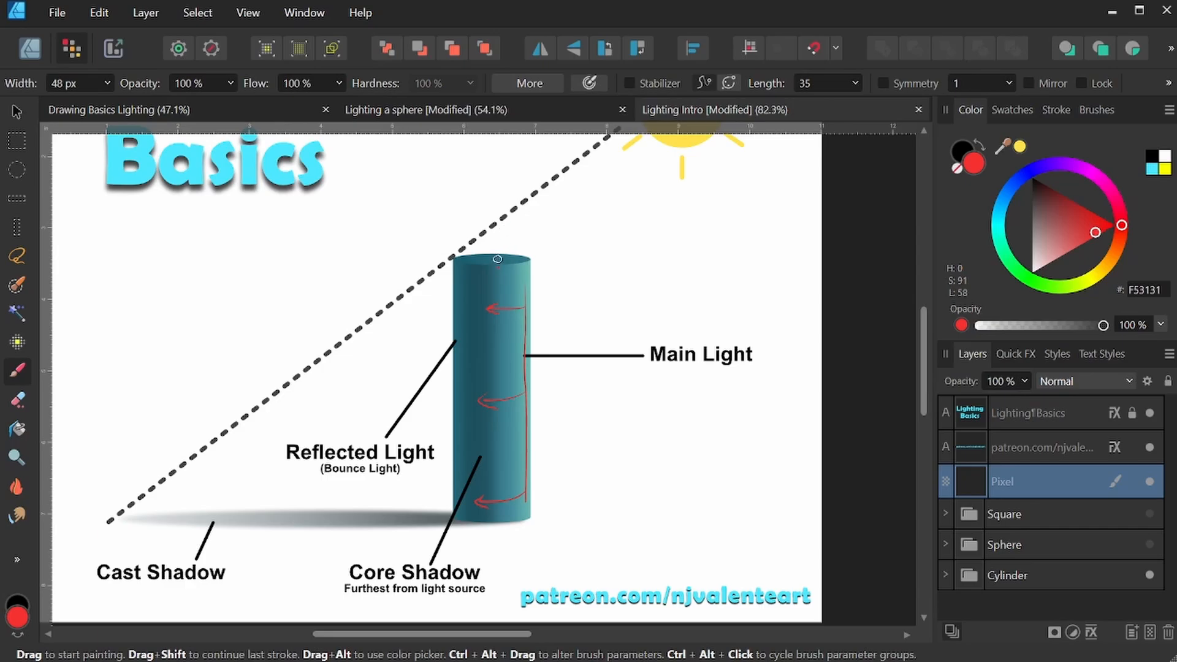
- Paint a vertical line marking the core shadow's boundary on the cylinder and hide the annotation layer
{"action": "left_click_drag", "start_coordinate": [494, 274], "coordinate": [490, 314]}
{"action": "left_click_drag", "start_coordinate": [491, 277], "coordinate": [489, 521]}
{"action": "left_click", "coordinate": [1149, 482]}
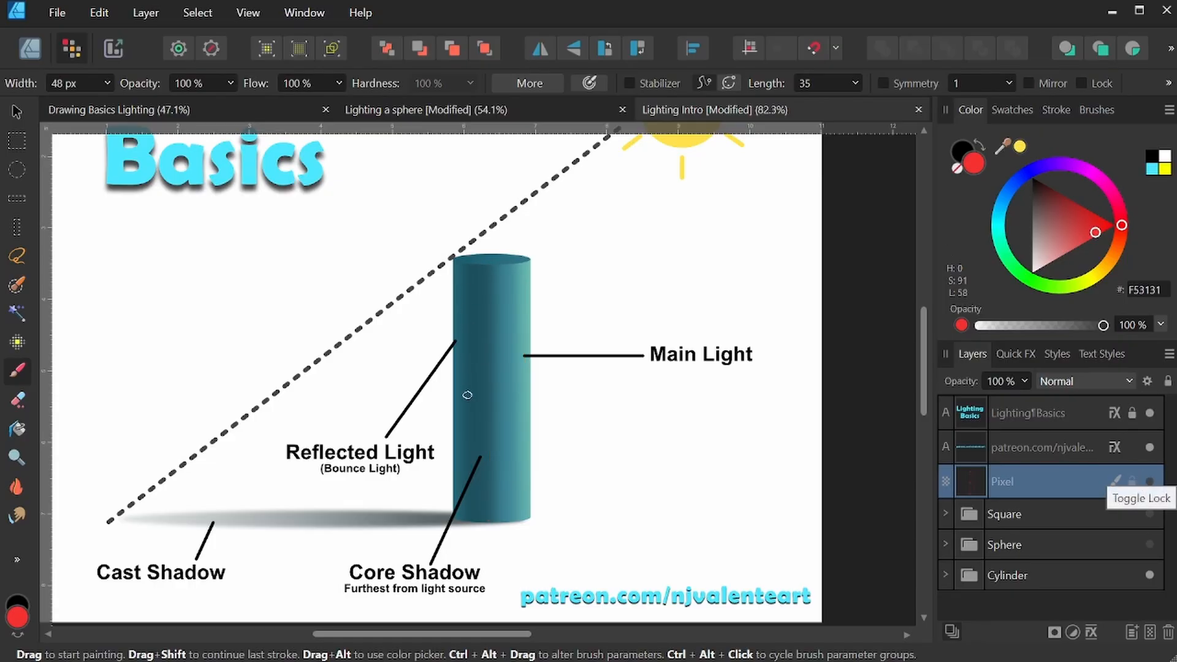
- Outline and hatch the cylinder's core shadow in red on a new pixel layer, and delete that layer
{"action": "left_click", "coordinate": [1150, 632]}
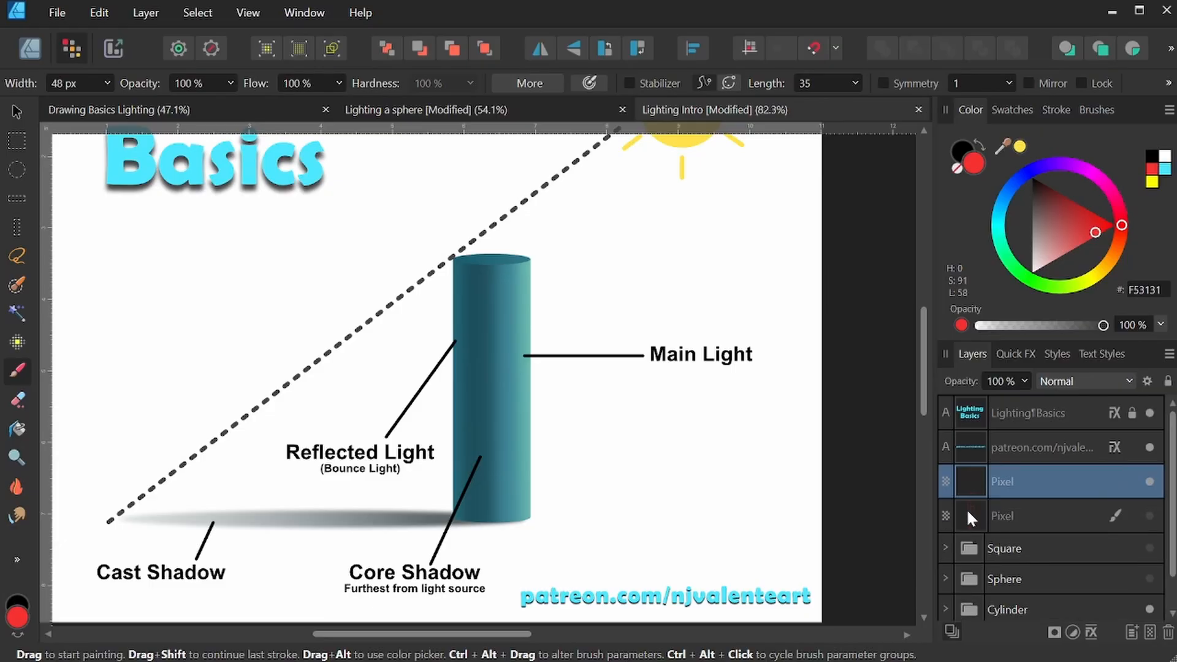
{"action": "mouse_move", "coordinate": [465, 267]}
{"action": "left_mouse_down"}
{"action": "mouse_move", "coordinate": [472, 508]}
{"action": "mouse_move", "coordinate": [492, 360]}
{"action": "mouse_move", "coordinate": [490, 525]}
{"action": "left_mouse_up"}
{"action": "left_click_drag", "start_coordinate": [471, 292], "coordinate": [494, 293]}
{"action": "mouse_move", "coordinate": [473, 326]}
{"action": "left_mouse_down"}
{"action": "mouse_move", "coordinate": [485, 327]}
{"action": "mouse_move", "coordinate": [485, 359]}
{"action": "left_mouse_up"}
{"action": "left_click_drag", "start_coordinate": [475, 388], "coordinate": [485, 415]}
{"action": "left_click_drag", "start_coordinate": [470, 439], "coordinate": [480, 439]}
{"action": "left_click_drag", "start_coordinate": [477, 471], "coordinate": [486, 509]}
{"action": "left_click", "coordinate": [444, 382]}
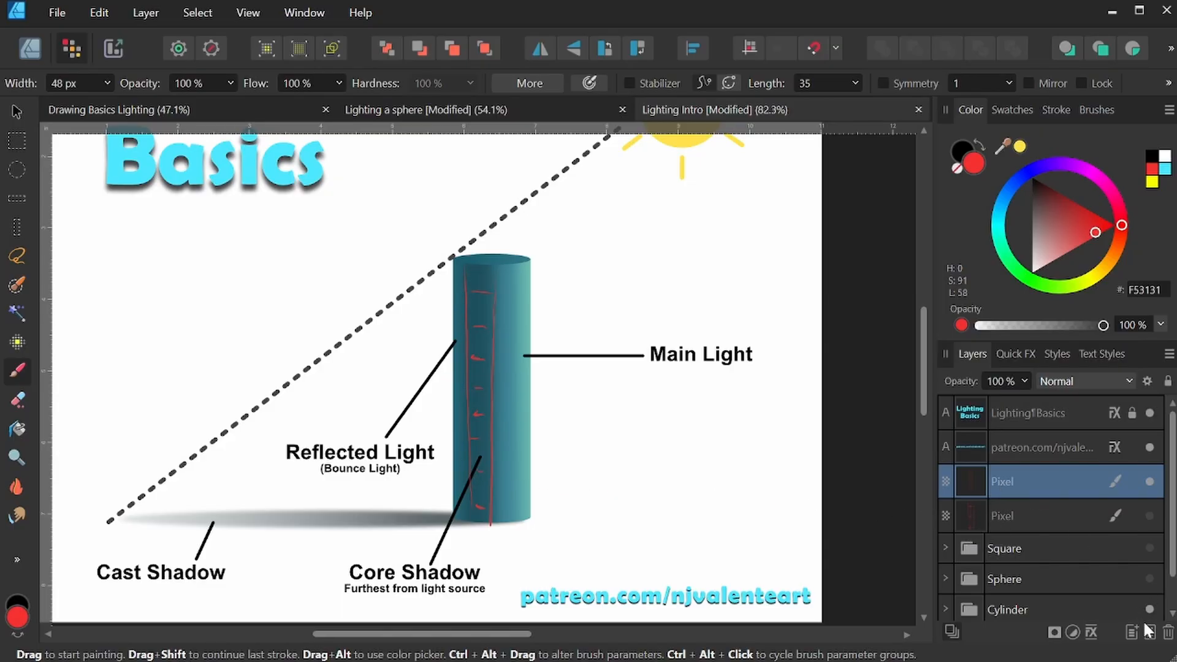
{"action": "left_click", "coordinate": [1166, 632]}
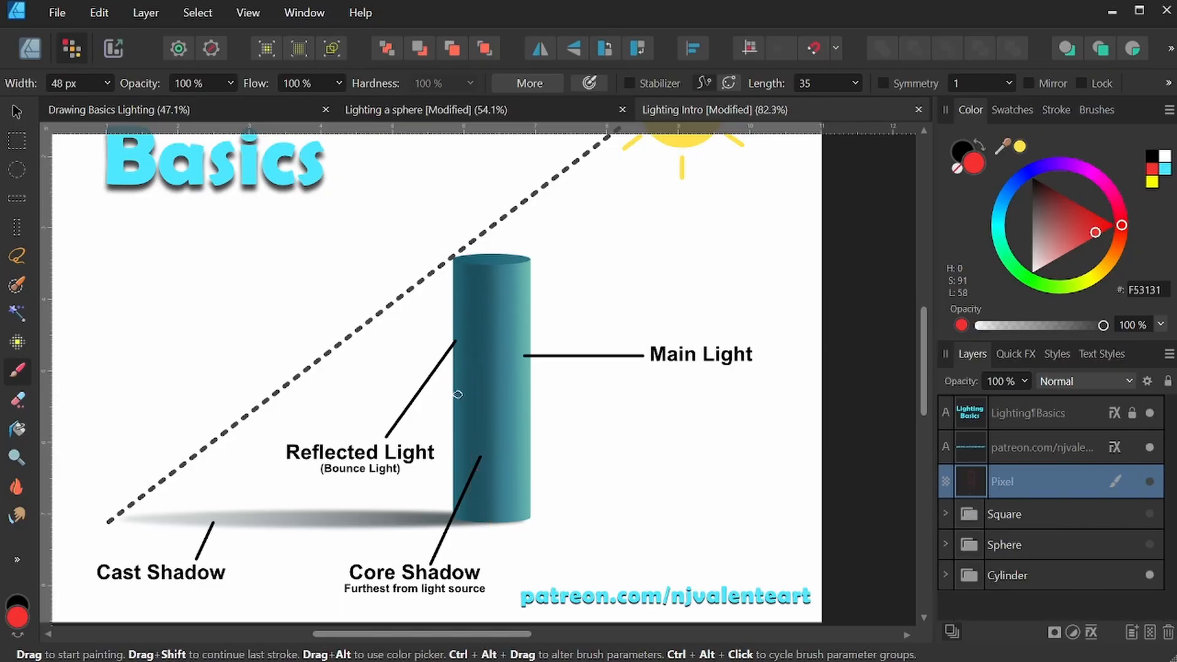
- Show the hidden cylinder annotation layer and select it for painting with the brush
{"action": "left_click", "coordinate": [16, 111]}
{"action": "left_click", "coordinate": [829, 268]}
{"action": "scroll", "coordinate": [829, 266], "scroll_direction": "down", "scroll_amount": 1}
{"action": "left_click_drag", "start_coordinate": [780, 268], "coordinate": [757, 329]}
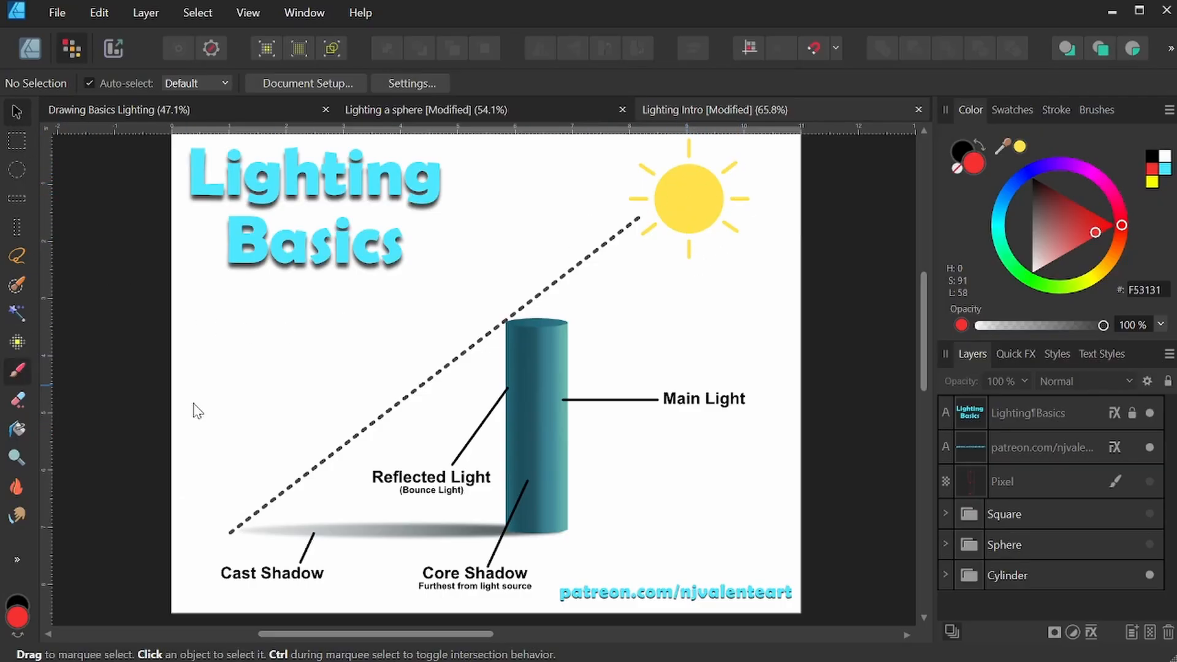
{"action": "key", "text": "b"}
{"action": "left_click", "coordinate": [1150, 482]}
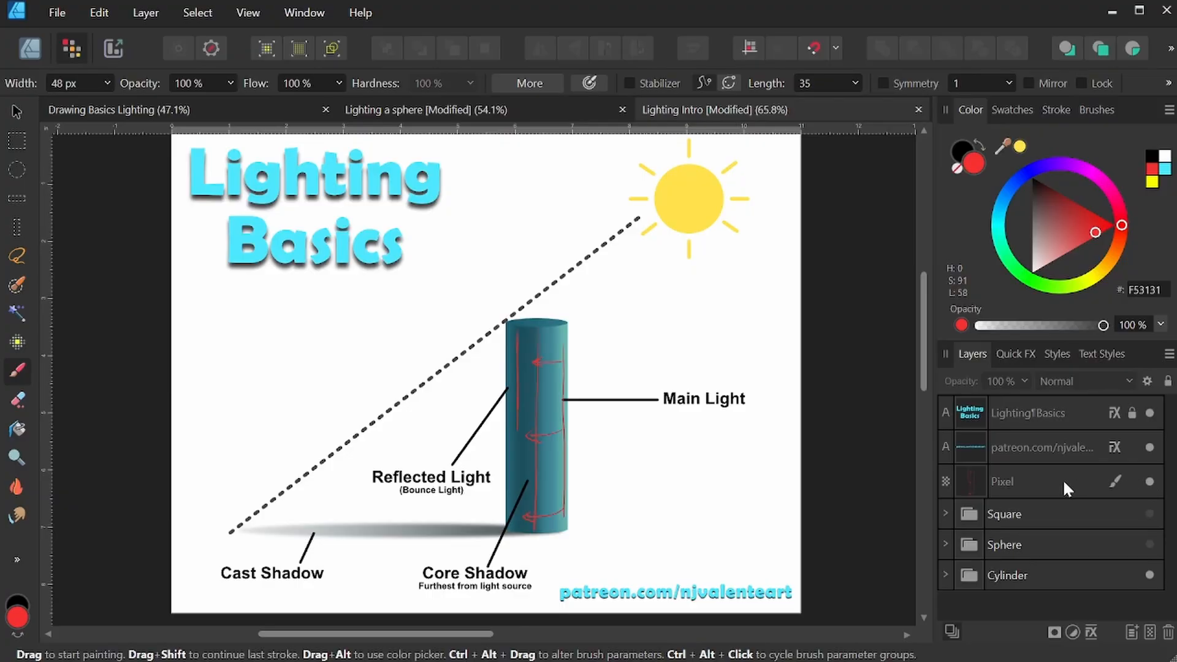
{"action": "left_click", "coordinate": [1063, 485]}
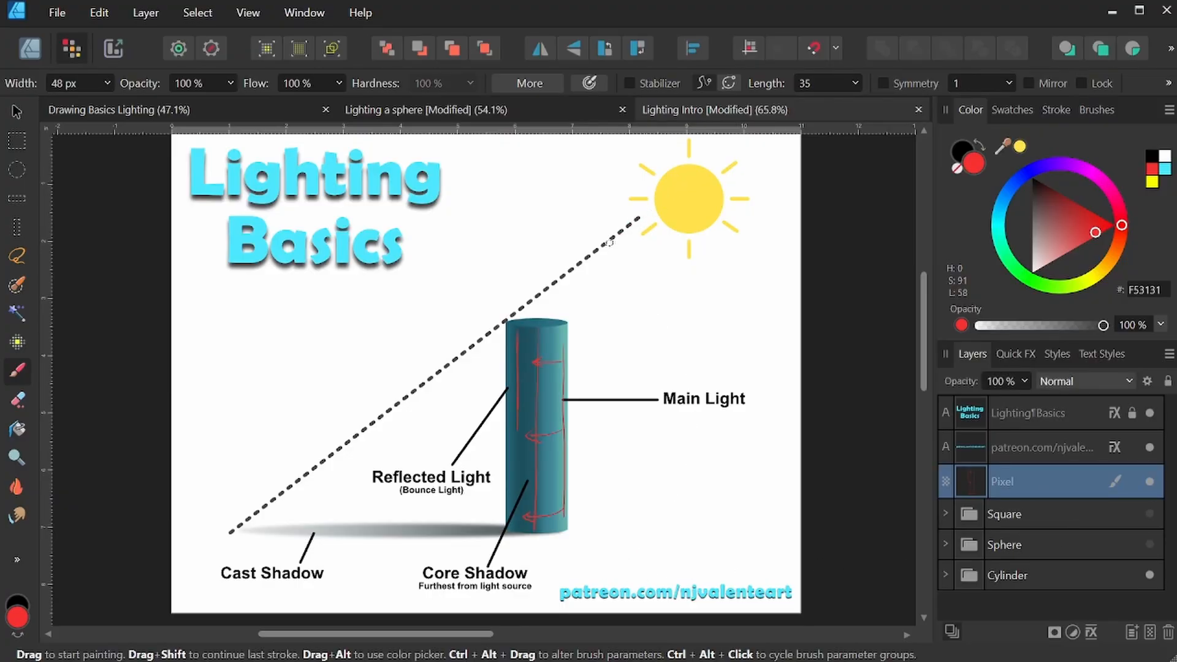
{"action": "mouse_move", "coordinate": [491, 336]}
{"action": "left_mouse_down"}
{"action": "mouse_move", "coordinate": [505, 325]}
{"action": "mouse_move", "coordinate": [231, 532]}
{"action": "mouse_move", "coordinate": [511, 535]}
{"action": "left_mouse_up"}
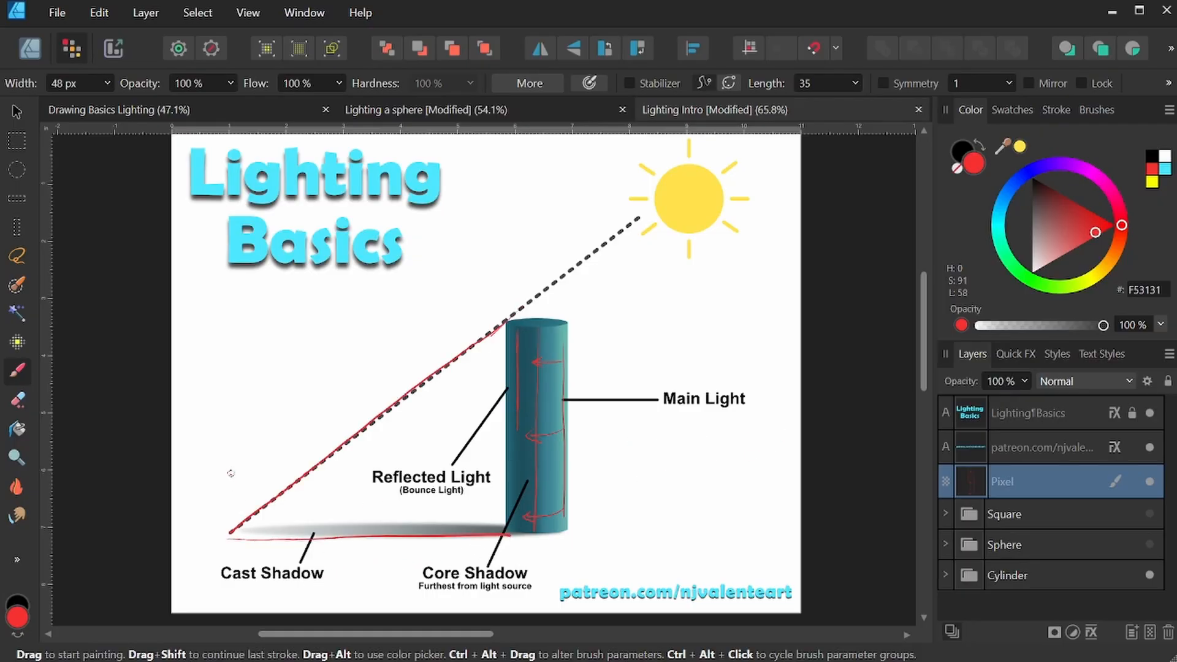
{"action": "left_click_drag", "start_coordinate": [231, 472], "coordinate": [229, 541]}
{"action": "key", "text": "ctrl+z"}
{"action": "key", "text": "ctrl+z"}
{"action": "key", "text": "ctrl+z"}
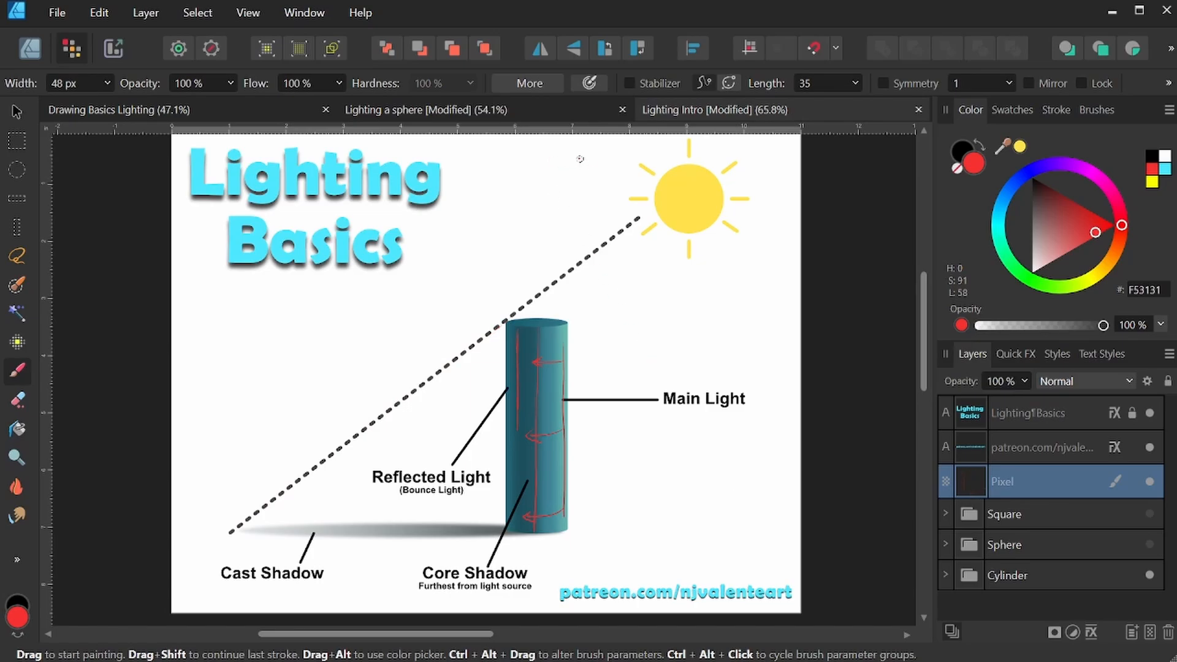
- Paint a circle as a second light source beside the sun, its ray over the cylinder, and the short and long shadow lengths
{"action": "left_click", "coordinate": [574, 184]}
{"action": "mouse_move", "coordinate": [561, 158]}
{"action": "left_mouse_down"}
{"action": "mouse_move", "coordinate": [540, 176]}
{"action": "mouse_move", "coordinate": [537, 209]}
{"action": "mouse_move", "coordinate": [562, 231]}
{"action": "mouse_move", "coordinate": [596, 224]}
{"action": "mouse_move", "coordinate": [610, 191]}
{"action": "mouse_move", "coordinate": [593, 160]}
{"action": "mouse_move", "coordinate": [556, 155]}
{"action": "left_mouse_up"}
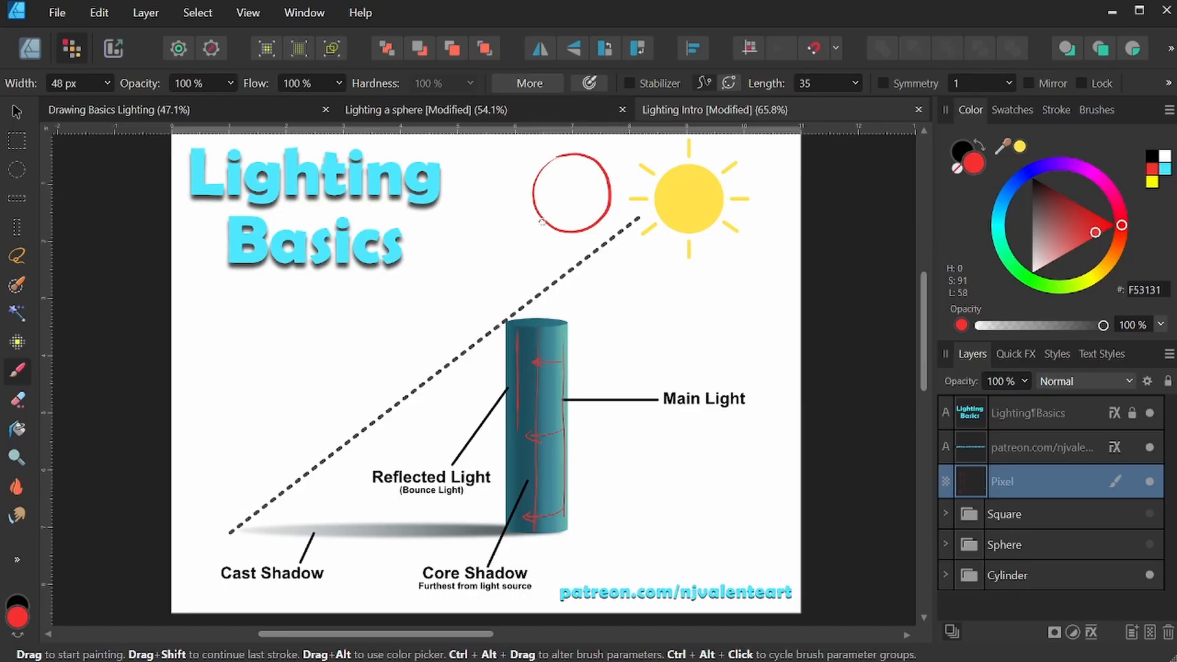
{"action": "mouse_move", "coordinate": [541, 222]}
{"action": "left_mouse_down"}
{"action": "mouse_move", "coordinate": [422, 535]}
{"action": "mouse_move", "coordinate": [543, 535]}
{"action": "left_mouse_up"}
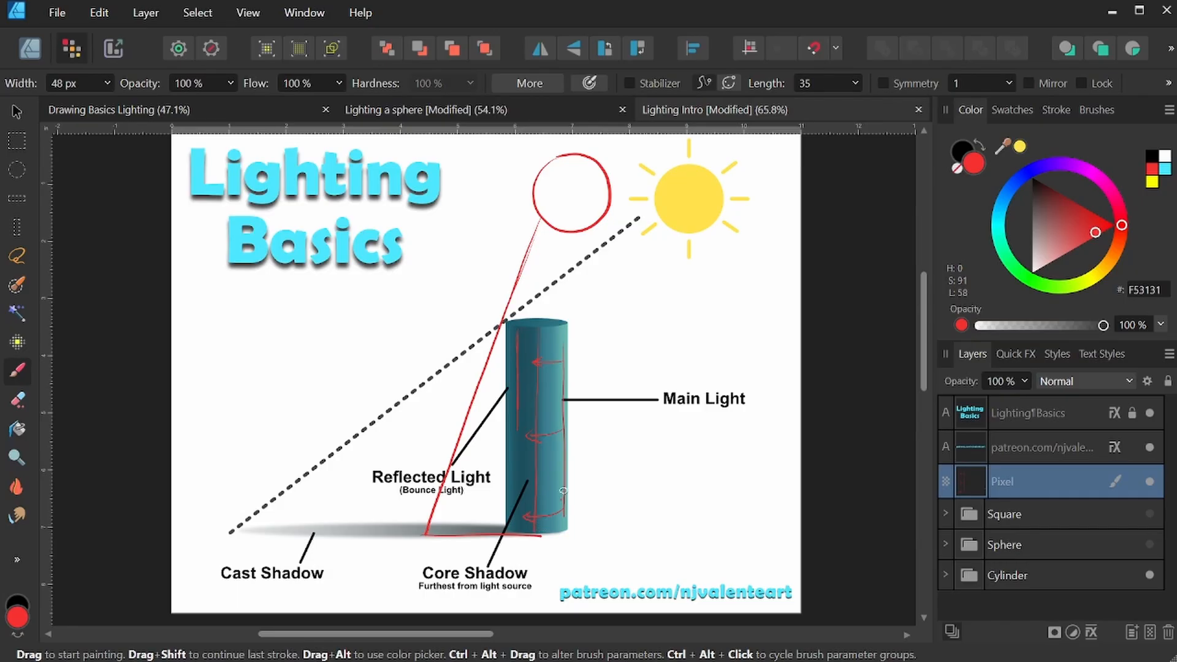
{"action": "mouse_move", "coordinate": [227, 522]}
{"action": "left_mouse_down"}
{"action": "mouse_move", "coordinate": [226, 545]}
{"action": "mouse_move", "coordinate": [565, 544]}
{"action": "left_mouse_up"}
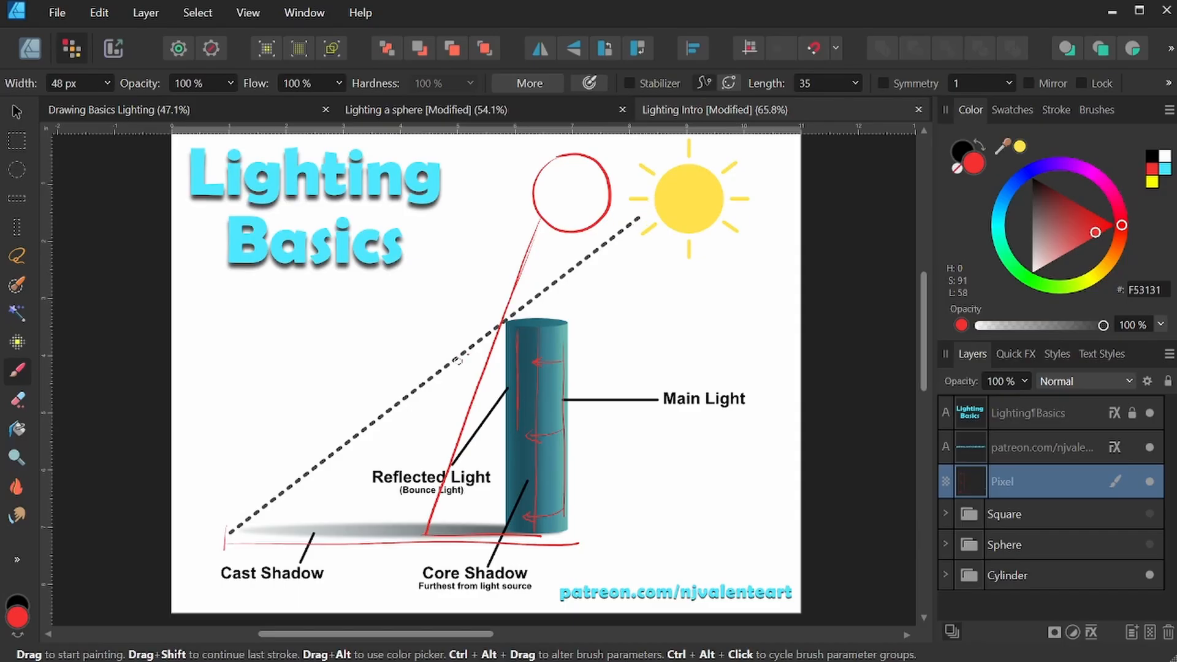
{"action": "left_click_drag", "start_coordinate": [494, 338], "coordinate": [222, 538]}
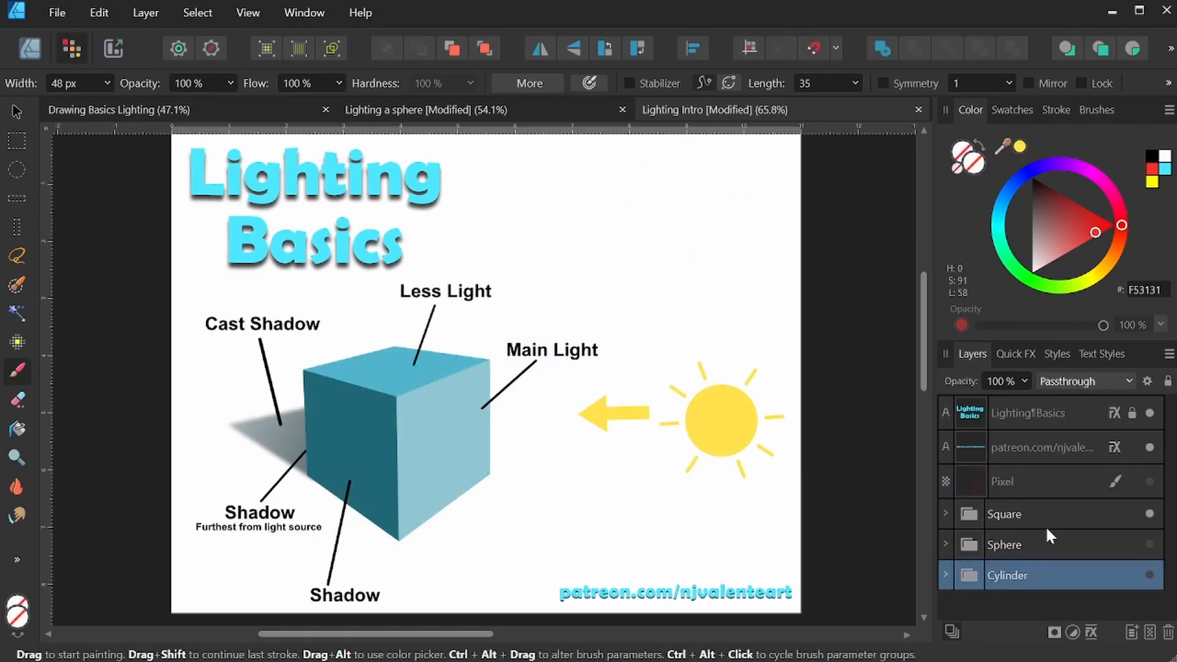
- Add a pixel layer above the Square group and hatch the cube's main light face with vertical red strokes
{"action": "left_click", "coordinate": [1045, 515]}
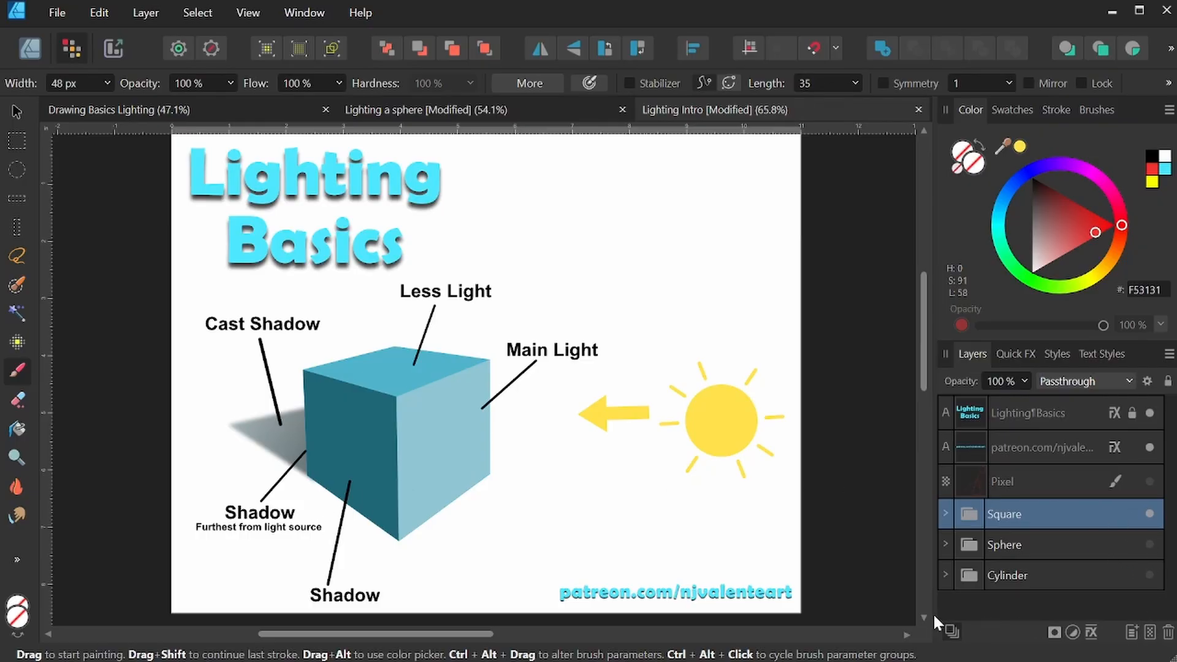
{"action": "key", "text": "ctrl+shift+n"}
{"action": "left_click_drag", "start_coordinate": [487, 380], "coordinate": [478, 481]}
{"action": "mouse_move", "coordinate": [458, 402]}
{"action": "left_mouse_down"}
{"action": "mouse_move", "coordinate": [464, 490]}
{"action": "mouse_move", "coordinate": [448, 496]}
{"action": "left_mouse_up"}
{"action": "left_click_drag", "start_coordinate": [431, 404], "coordinate": [436, 513]}
{"action": "left_click_drag", "start_coordinate": [419, 402], "coordinate": [423, 518]}
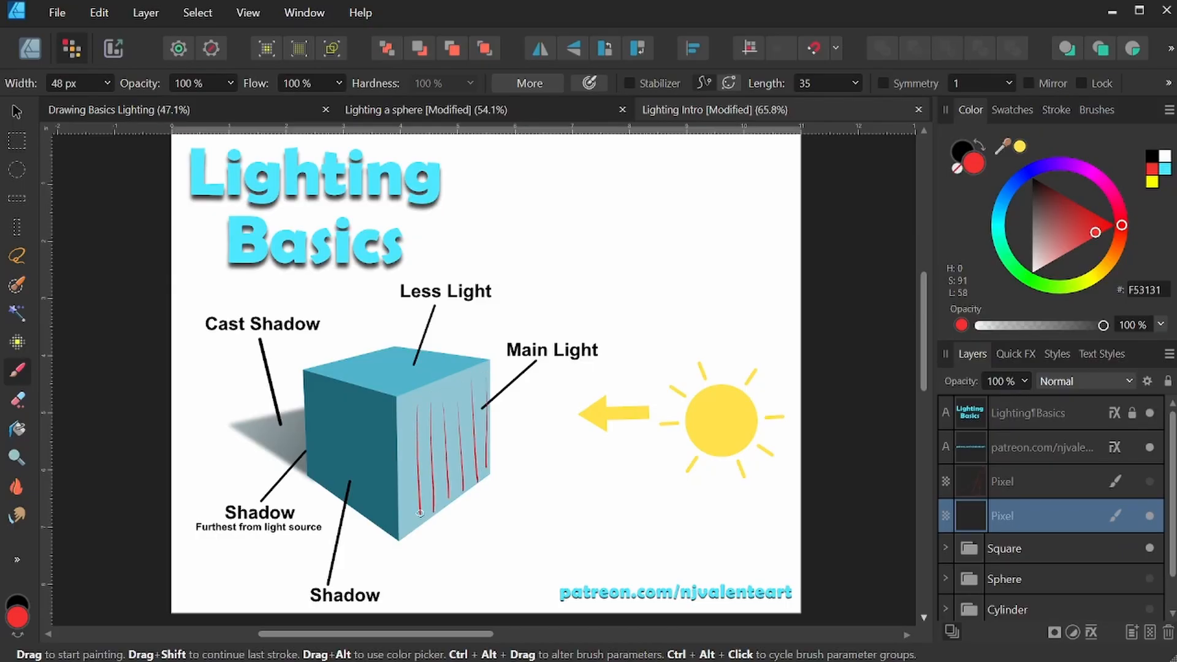
{"action": "left_click_drag", "start_coordinate": [413, 422], "coordinate": [409, 519]}
- Paint one red arrow pointing onto the cube's lit face and another wrapping around to its shadow face
{"action": "mouse_move", "coordinate": [411, 471]}
{"action": "left_mouse_down"}
{"action": "mouse_move", "coordinate": [391, 491]}
{"action": "mouse_move", "coordinate": [373, 487]}
{"action": "left_mouse_up"}
{"action": "left_click_drag", "start_coordinate": [532, 412], "coordinate": [452, 420]}
{"action": "mouse_move", "coordinate": [457, 406]}
{"action": "left_mouse_down"}
{"action": "mouse_move", "coordinate": [439, 433]}
{"action": "mouse_move", "coordinate": [494, 448]}
{"action": "left_mouse_up"}
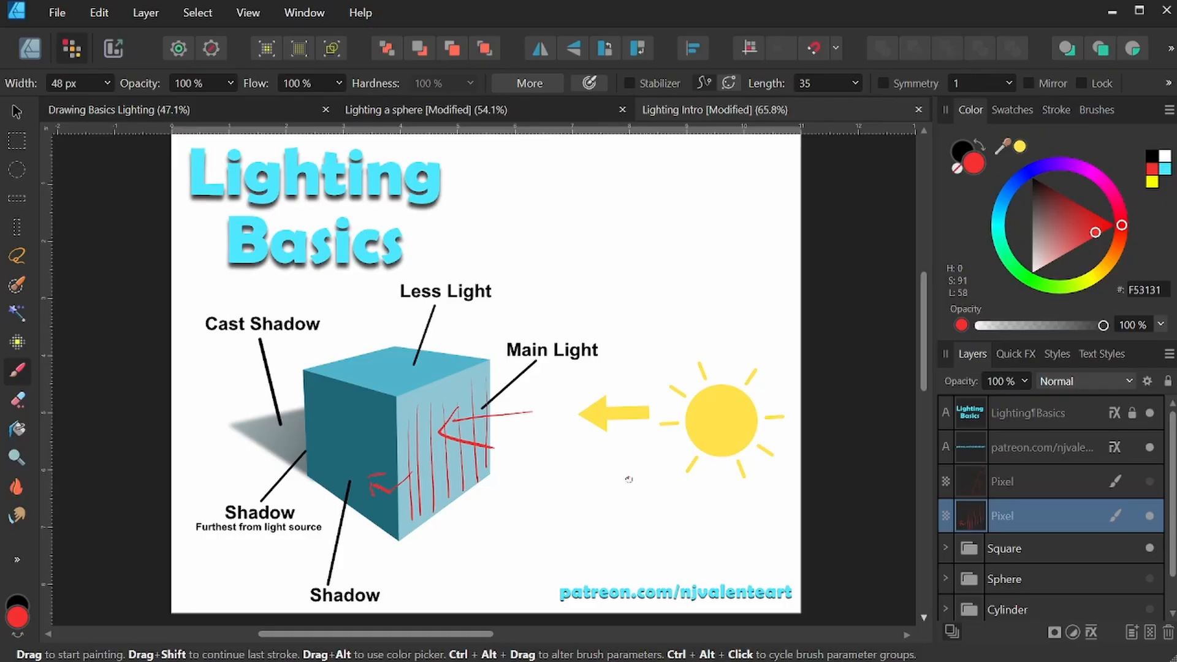
- Paint a diagonal red arrow from the upper right down to the cube's top right corner
{"action": "left_click_drag", "start_coordinate": [510, 343], "coordinate": [623, 234]}
{"action": "left_click_drag", "start_coordinate": [512, 321], "coordinate": [507, 349]}
{"action": "mouse_move", "coordinate": [508, 350]}
{"action": "left_mouse_down"}
{"action": "mouse_move", "coordinate": [539, 342]}
{"action": "mouse_move", "coordinate": [485, 362]}
{"action": "mouse_move", "coordinate": [501, 357]}
{"action": "left_mouse_up"}
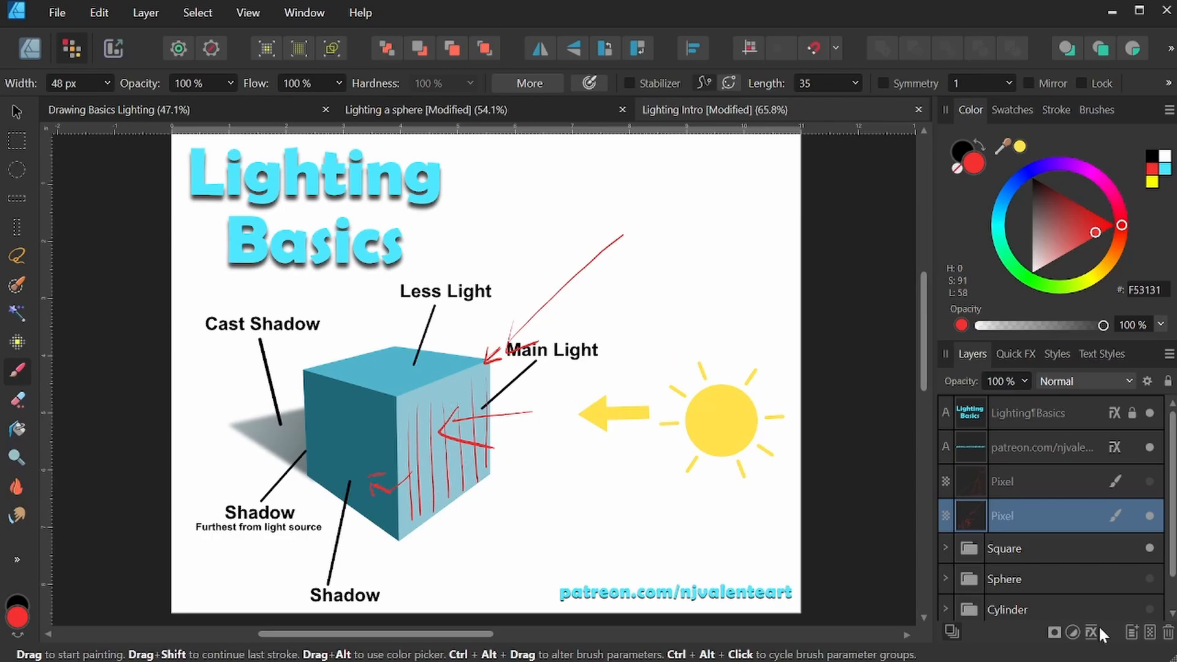
- Hide the cube's annotations, add a pixel layer over the sphere diagram and paint red arrows spreading out from its main light spot
{"action": "left_click", "coordinate": [1149, 517]}
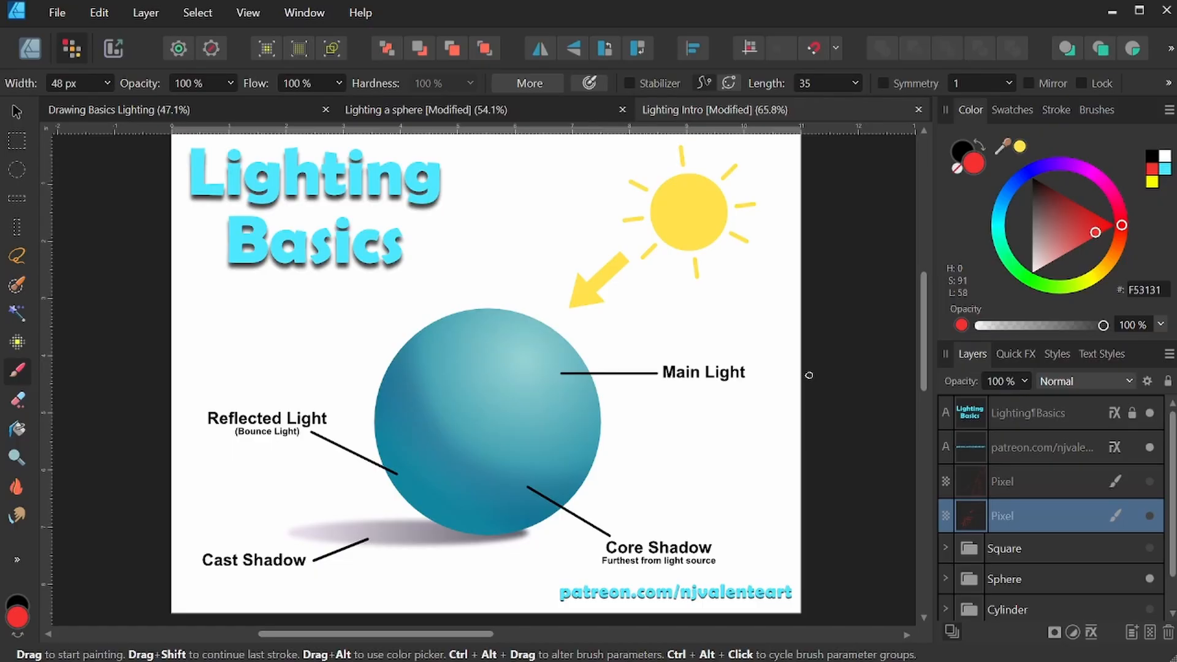
{"action": "left_click", "coordinate": [1156, 630]}
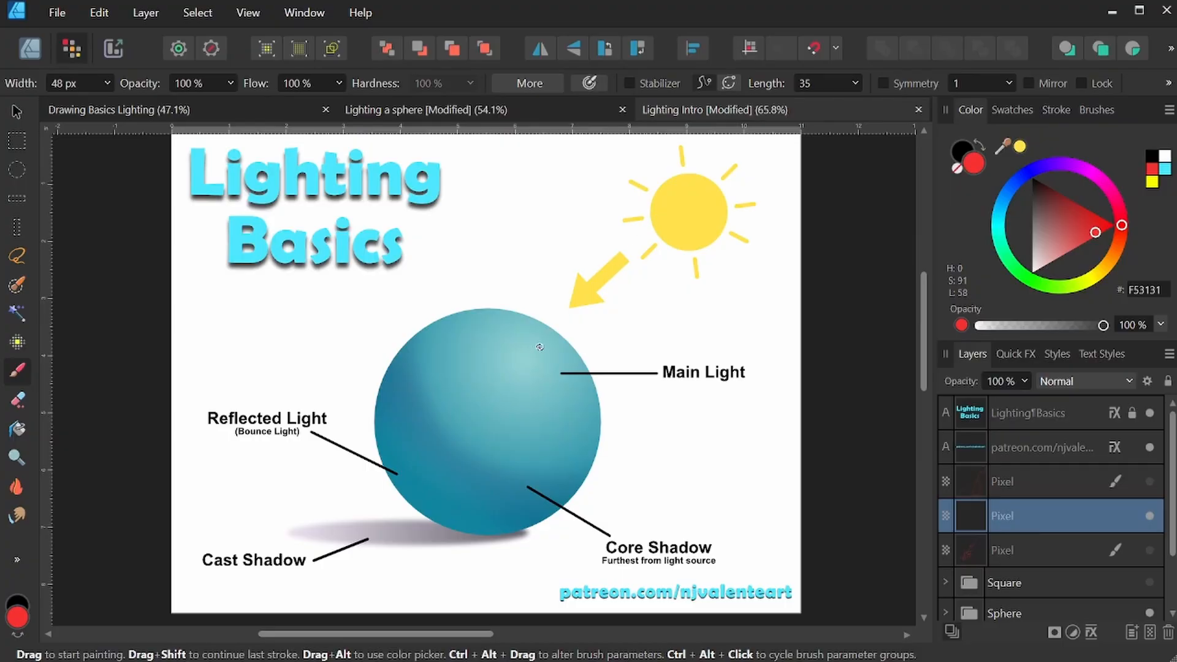
{"action": "mouse_move", "coordinate": [520, 339]}
{"action": "left_mouse_down"}
{"action": "mouse_move", "coordinate": [555, 369]}
{"action": "mouse_move", "coordinate": [515, 337]}
{"action": "mouse_move", "coordinate": [436, 346]}
{"action": "mouse_move", "coordinate": [447, 351]}
{"action": "left_mouse_up"}
{"action": "mouse_move", "coordinate": [519, 376]}
{"action": "left_mouse_down"}
{"action": "mouse_move", "coordinate": [476, 426]}
{"action": "mouse_move", "coordinate": [488, 418]}
{"action": "left_mouse_up"}
{"action": "mouse_move", "coordinate": [554, 380]}
{"action": "left_mouse_down"}
{"action": "mouse_move", "coordinate": [559, 459]}
{"action": "mouse_move", "coordinate": [573, 446]}
{"action": "left_mouse_up"}
- Outline and hatch the sphere's core shadow in red, and paint reflected-light strokes by its lower left and lower right edges
{"action": "left_click_drag", "start_coordinate": [417, 340], "coordinate": [438, 430]}
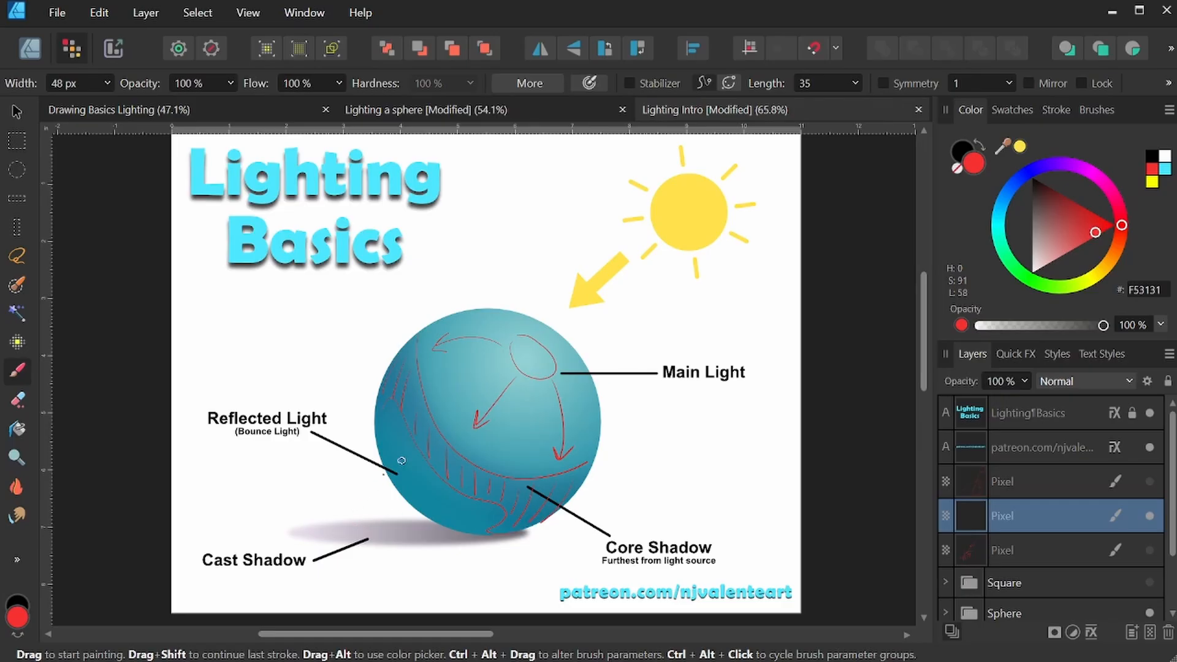
{"action": "left_click_drag", "start_coordinate": [353, 521], "coordinate": [402, 490]}
{"action": "left_click_drag", "start_coordinate": [561, 512], "coordinate": [491, 559]}
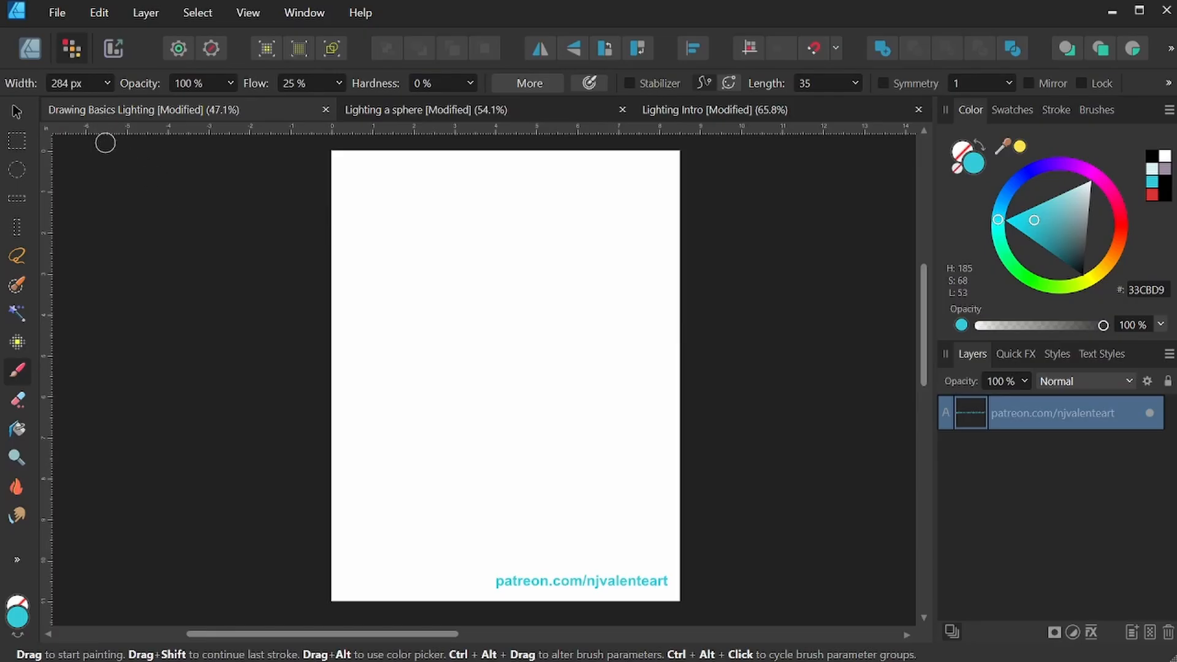
- Draw a circle nearly as wide as the page in the Drawing Basics Lighting document and centre it horizontally on the page
{"action": "left_click", "coordinate": [37, 52]}
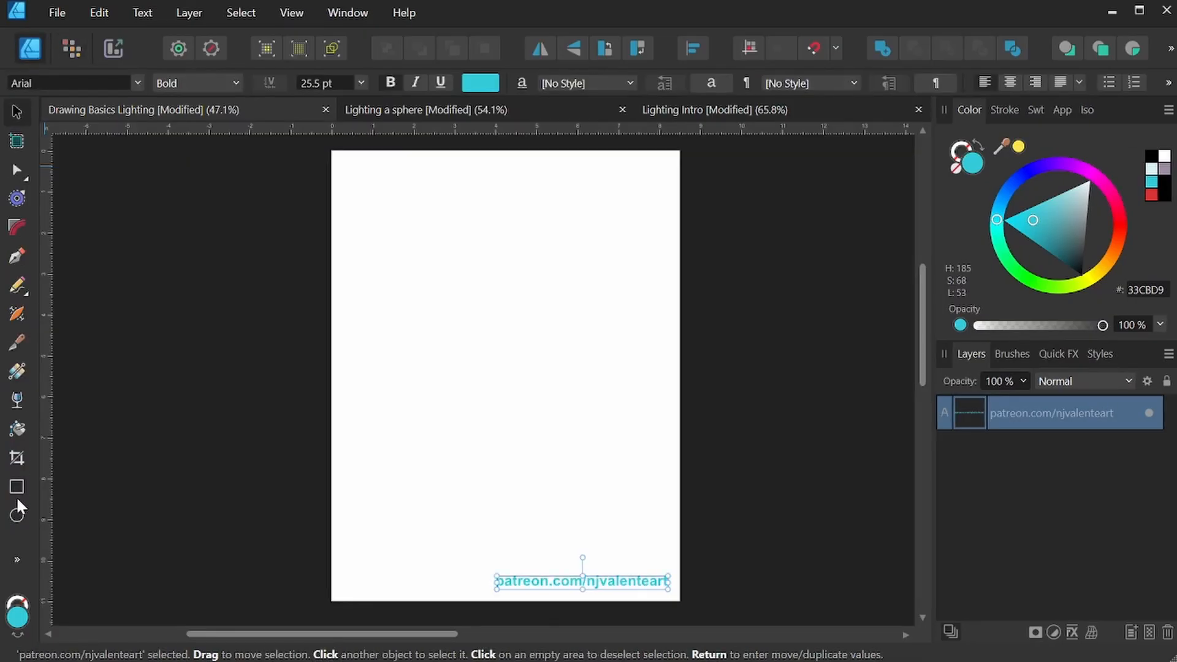
{"action": "left_click", "coordinate": [17, 517]}
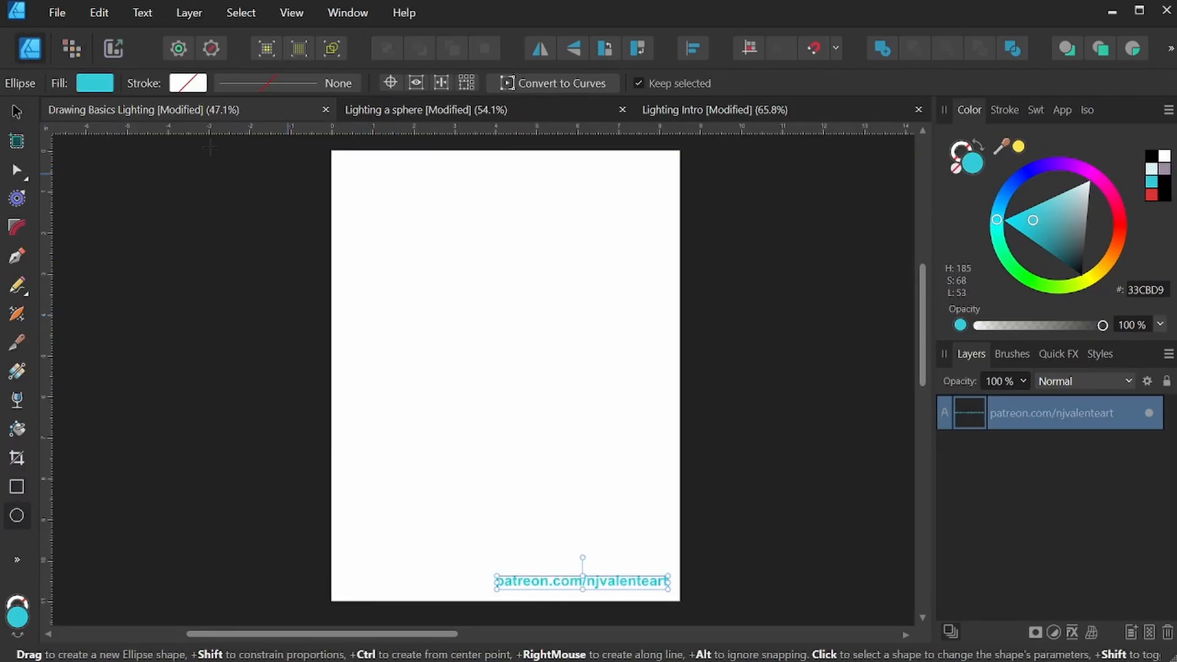
{"action": "left_click_drag", "start_coordinate": [369, 210], "coordinate": [675, 499]}
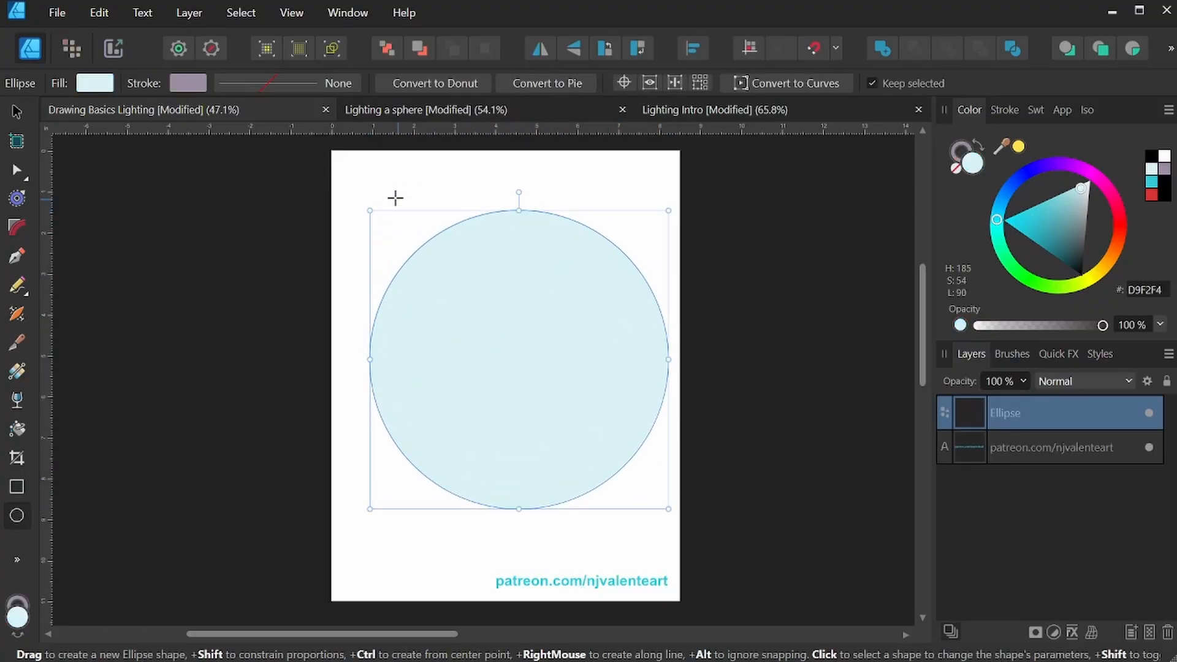
{"action": "left_click_drag", "start_coordinate": [369, 210], "coordinate": [365, 204]}
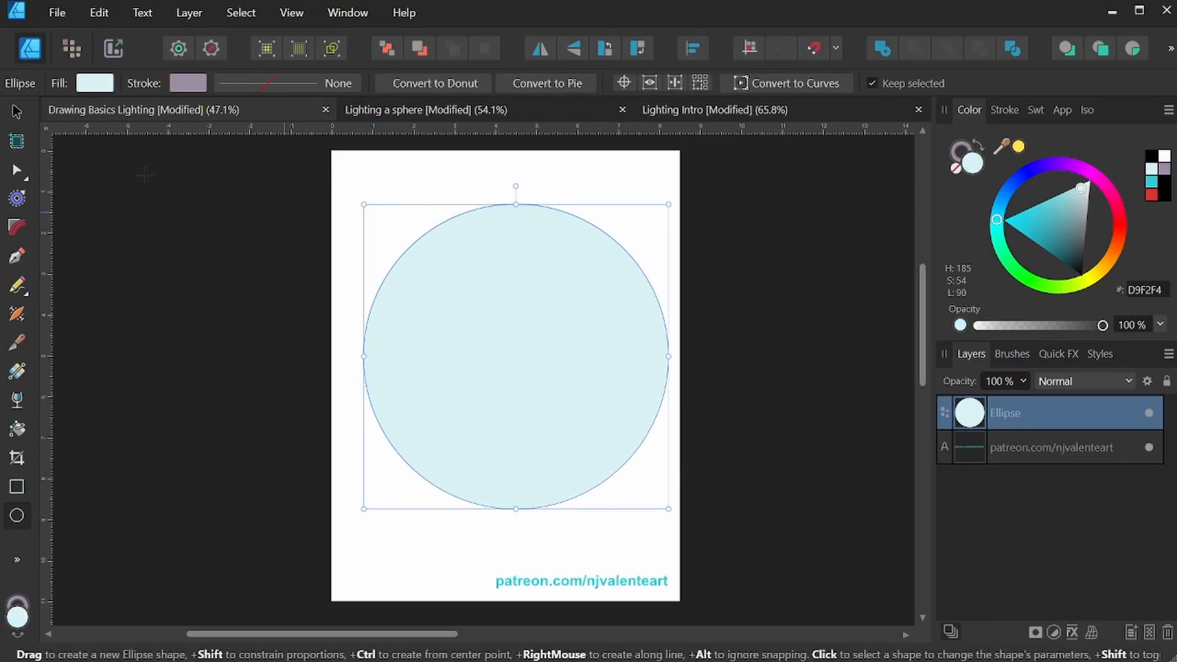
{"action": "key", "text": "v"}
{"action": "left_click_drag", "start_coordinate": [504, 350], "coordinate": [494, 349]}
- Remove the circle's stroke and fill it with turquoise 33CBD9
{"action": "left_click", "coordinate": [957, 169]}
{"action": "left_click", "coordinate": [956, 169]}
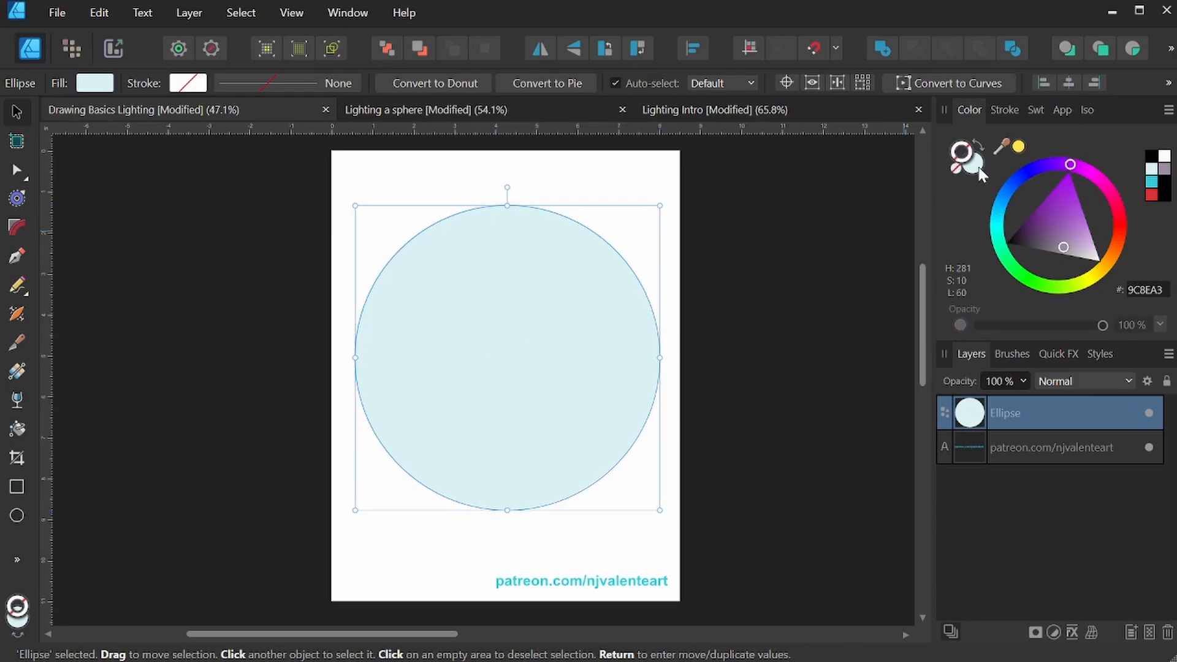
{"action": "left_click", "coordinate": [974, 163]}
{"action": "left_click", "coordinate": [1152, 181]}
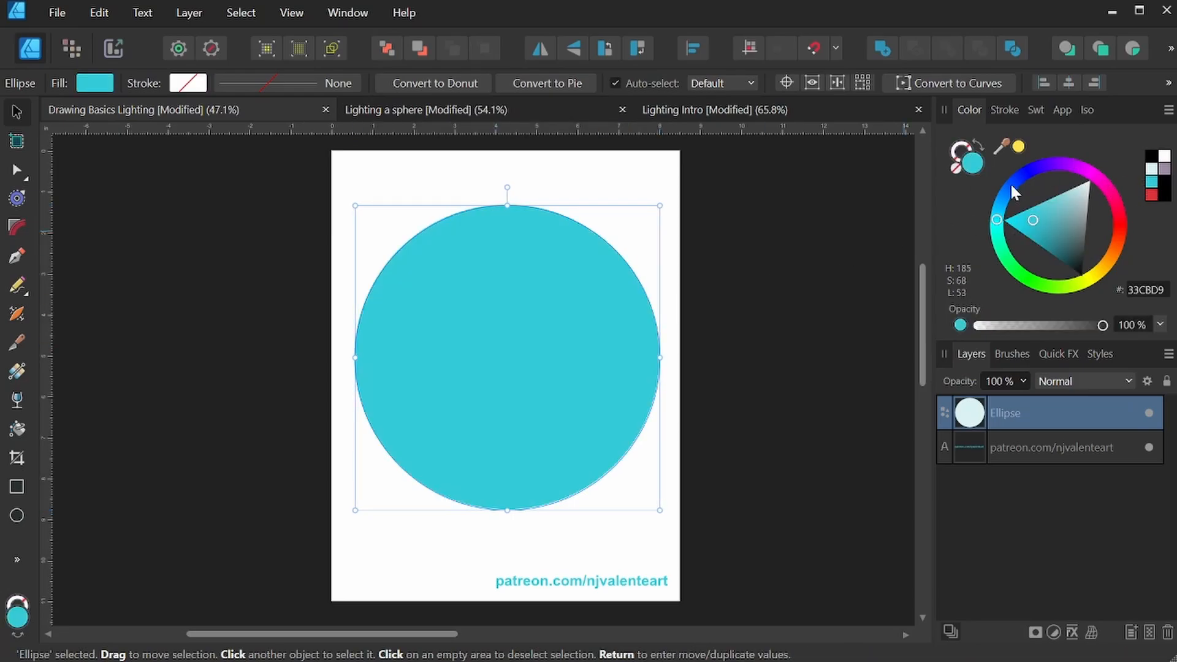
- Add a pixel layer nested inside the Ellipse layer and set its blend mode to Multiply
{"action": "left_click", "coordinate": [72, 48]}
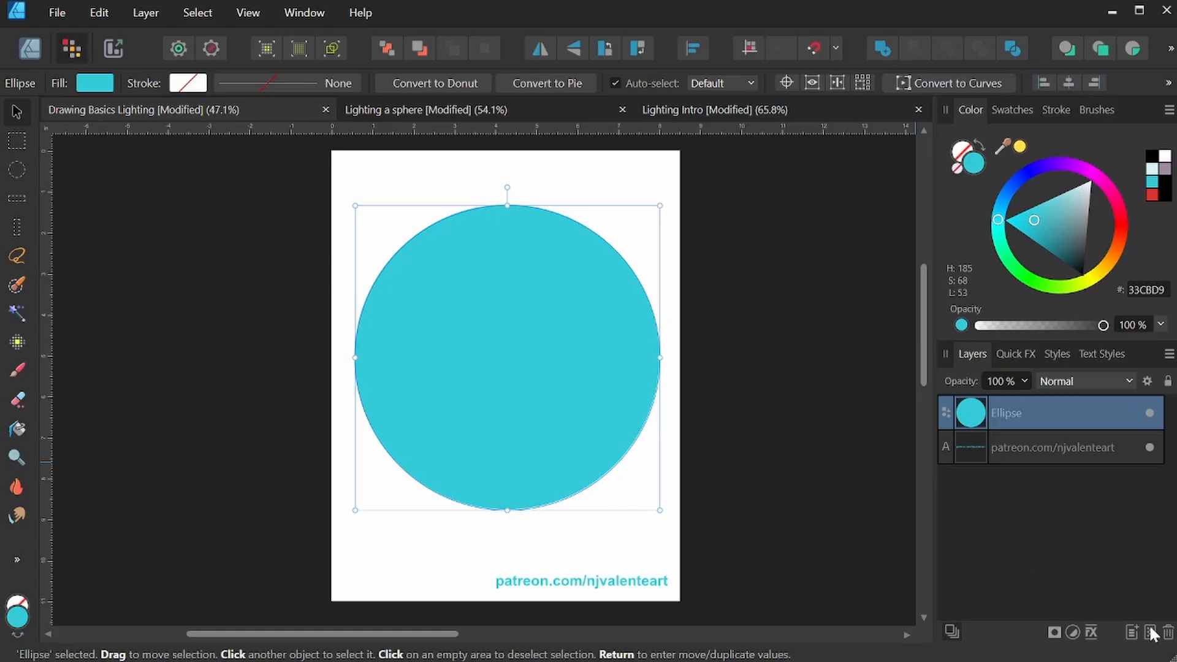
{"action": "left_click", "coordinate": [1151, 634]}
{"action": "left_click_drag", "start_coordinate": [1020, 409], "coordinate": [1009, 440]}
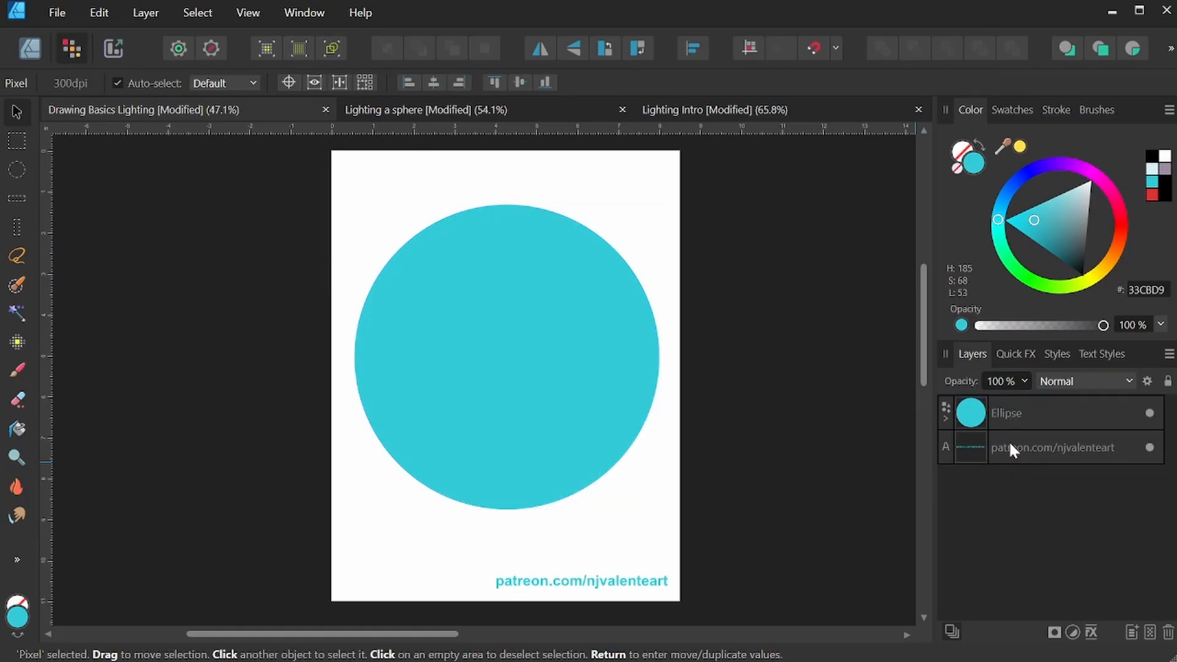
{"action": "left_click", "coordinate": [949, 420]}
{"action": "left_click", "coordinate": [1059, 380]}
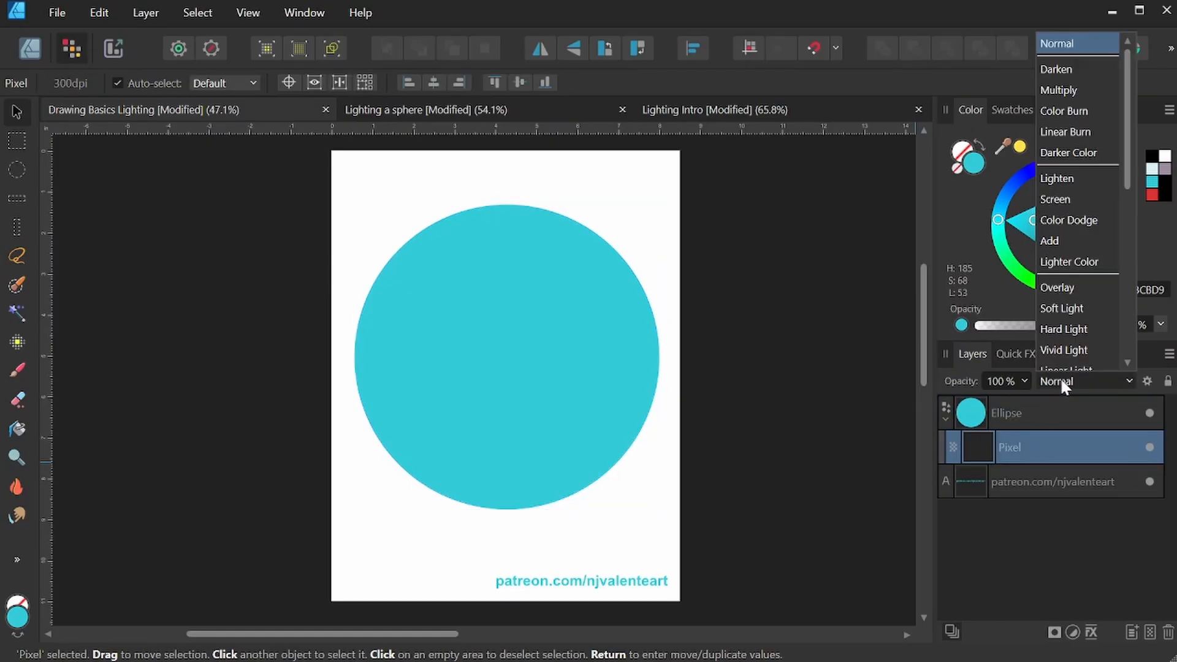
{"action": "left_click", "coordinate": [1068, 71]}
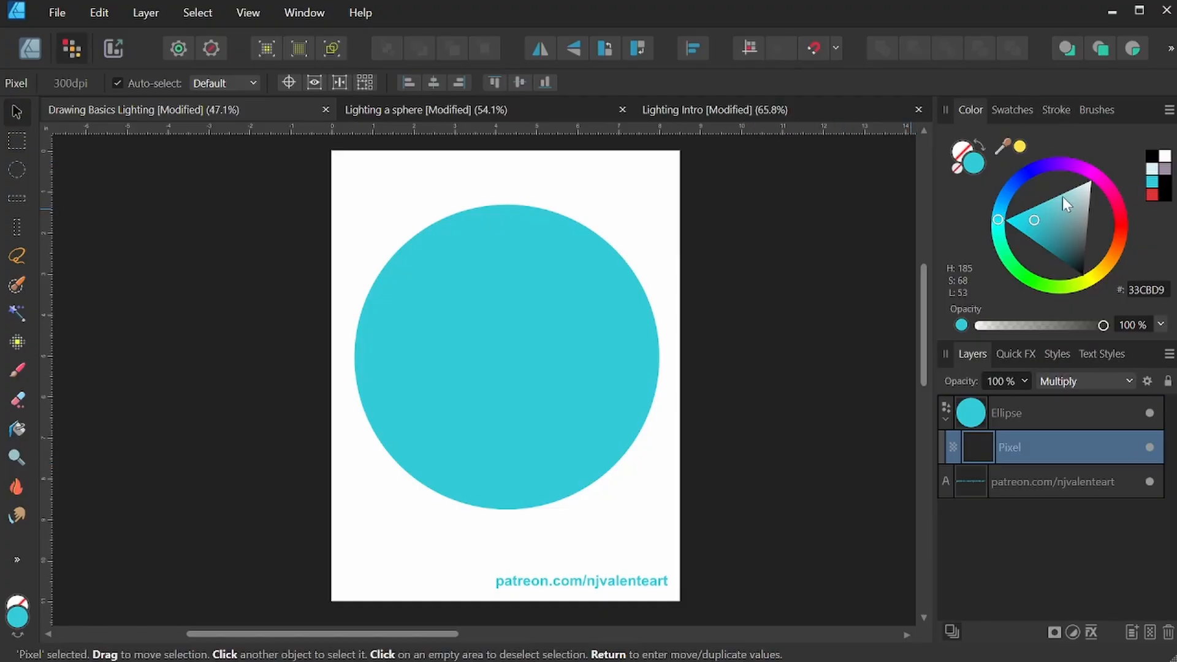
- Set the paint colour to muted purple A398AC and get the Round Light Brush ready for painting
{"action": "left_click", "coordinate": [1065, 167]}
{"action": "left_click", "coordinate": [1072, 248]}
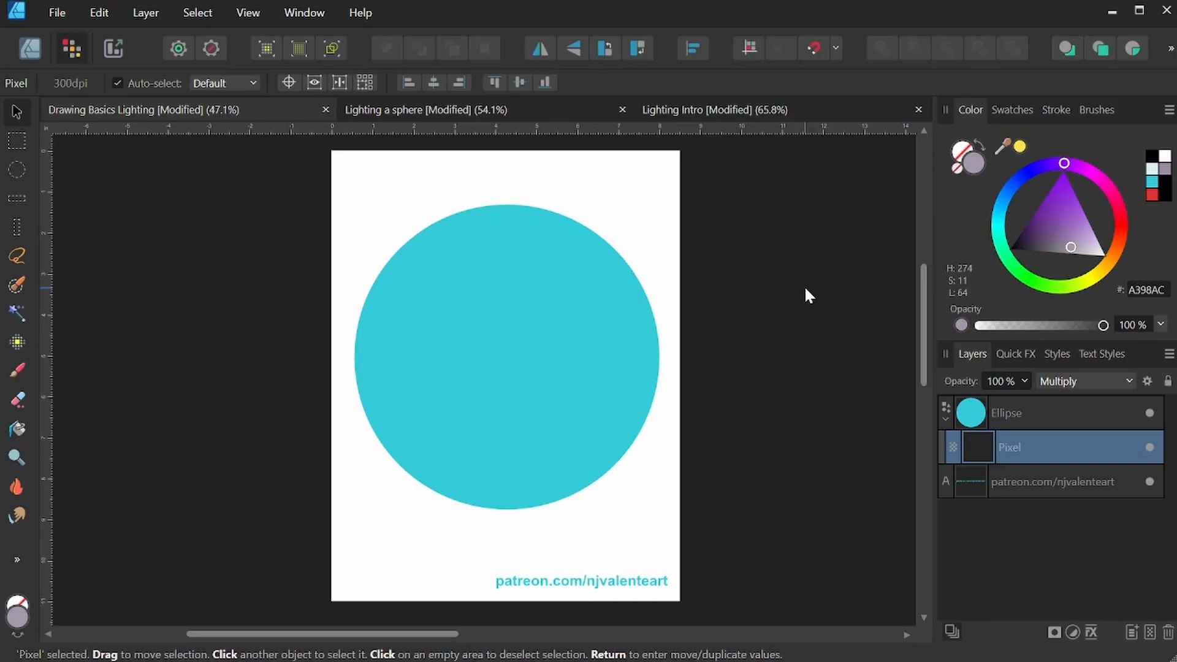
{"action": "left_click", "coordinate": [1097, 111]}
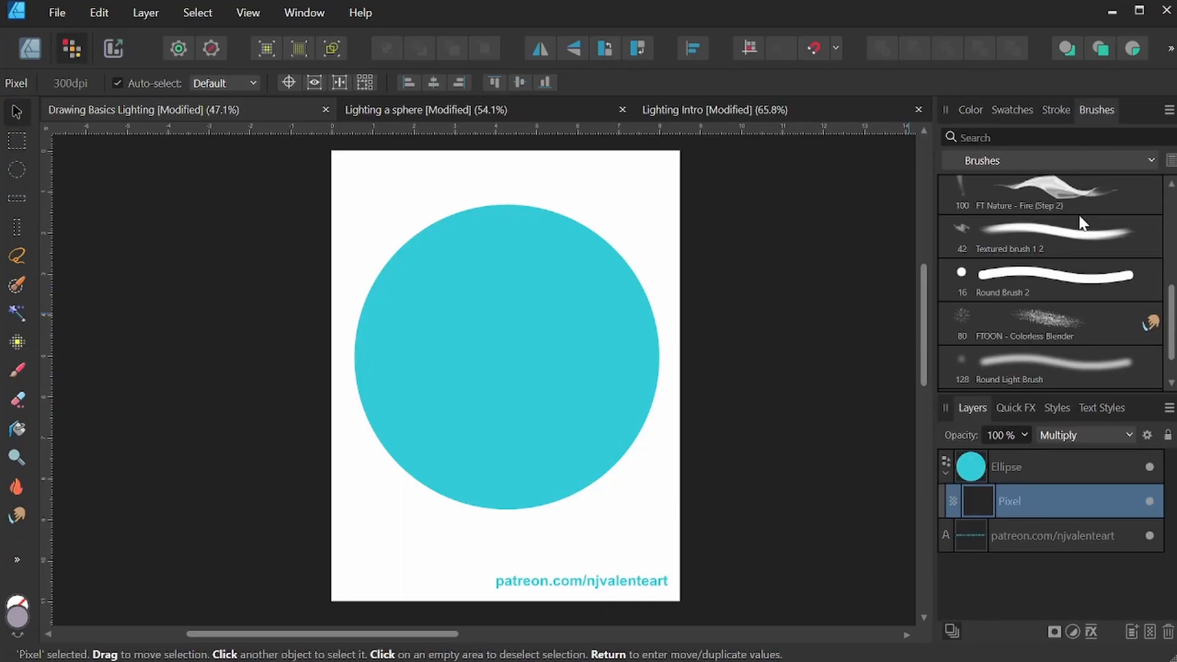
{"action": "left_click", "coordinate": [1064, 362]}
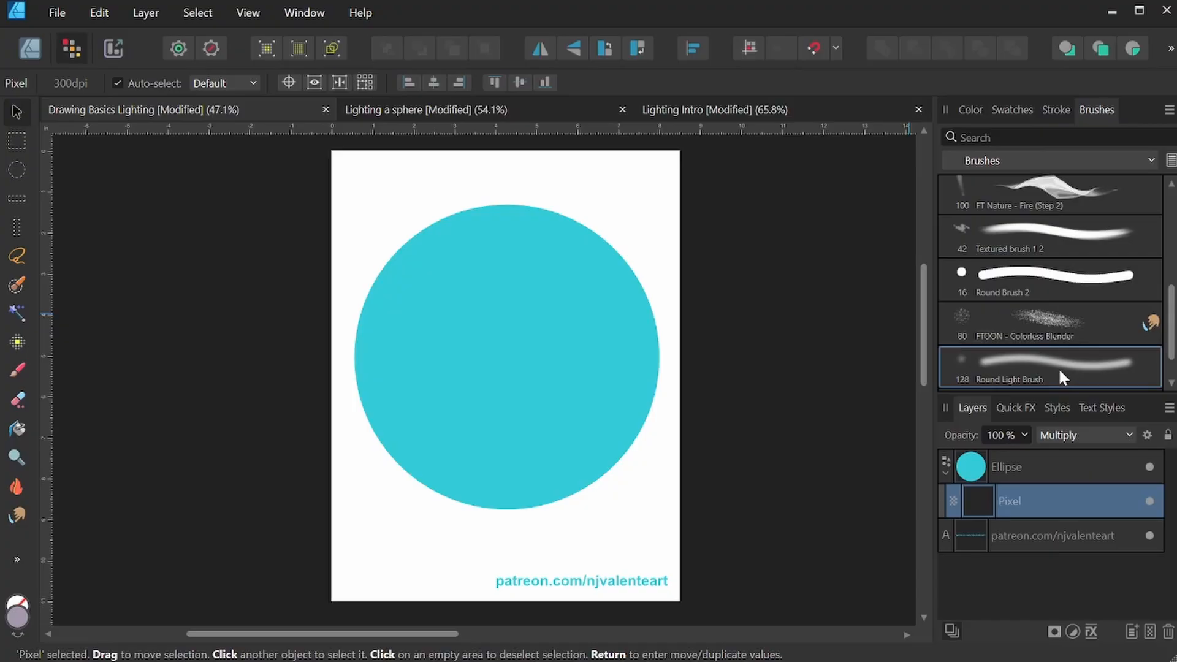
{"action": "left_click", "coordinate": [969, 109]}
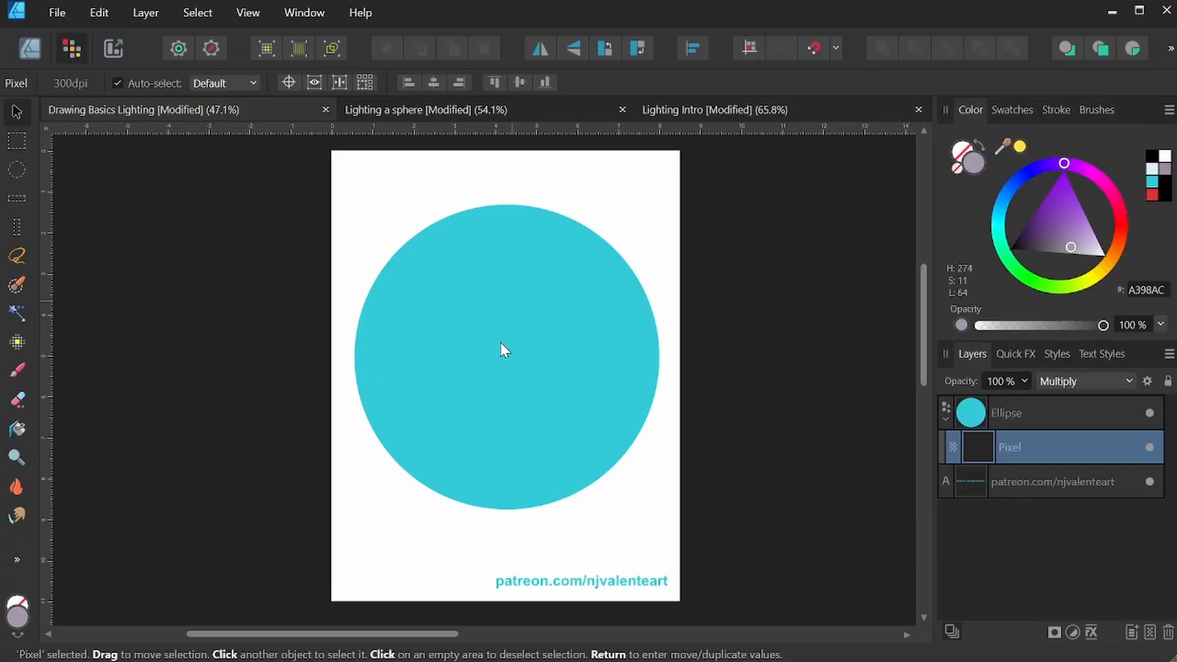
{"action": "key", "text": "b"}
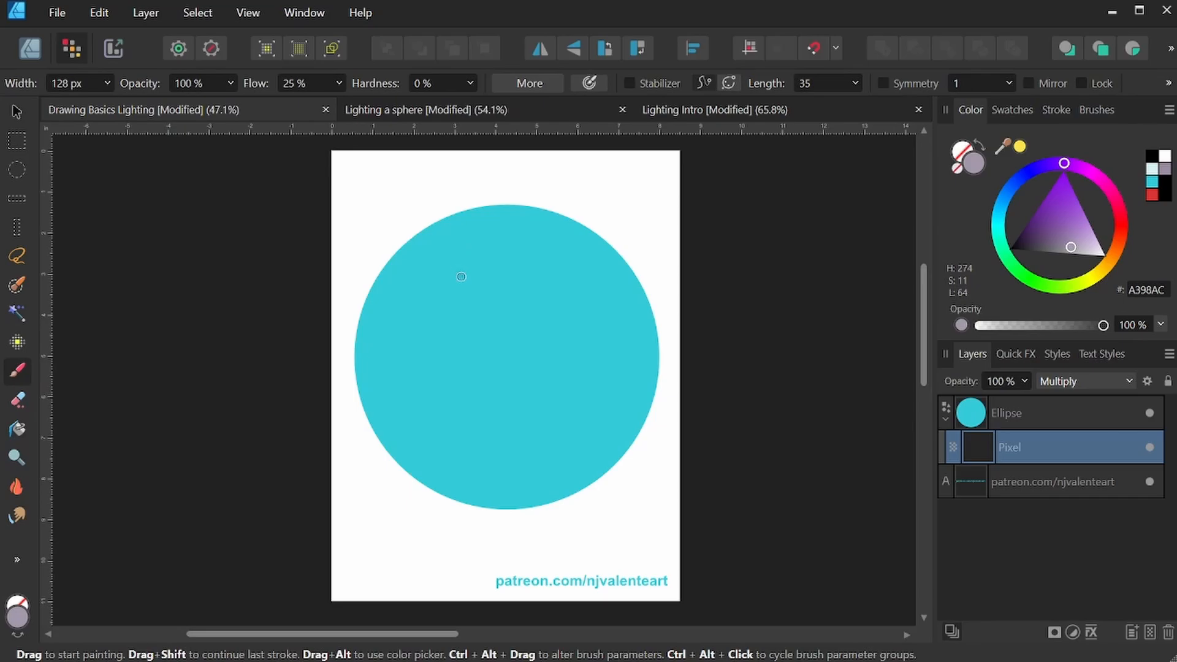
- Enlarge the brush to 906 px and paint a soft crescent-shaped core shadow around the circle's left and lower side
{"action": "key", "text": "bracketright"}
{"action": "key", "text": "bracketright"}
{"action": "key", "text": "bracketright"}
{"action": "key", "text": "bracketright"}
{"action": "key", "text": "bracketright"}
{"action": "key", "text": "bracketright"}
{"action": "key", "text": "bracketright"}
{"action": "key", "text": "bracketright"}
{"action": "key", "text": "bracketright"}
{"action": "key", "text": "bracketright"}
{"action": "left_click", "coordinate": [438, 268]}
{"action": "key", "text": "]"}
{"action": "key", "text": "]"}
{"action": "key", "text": "]"}
{"action": "key", "text": "]"}
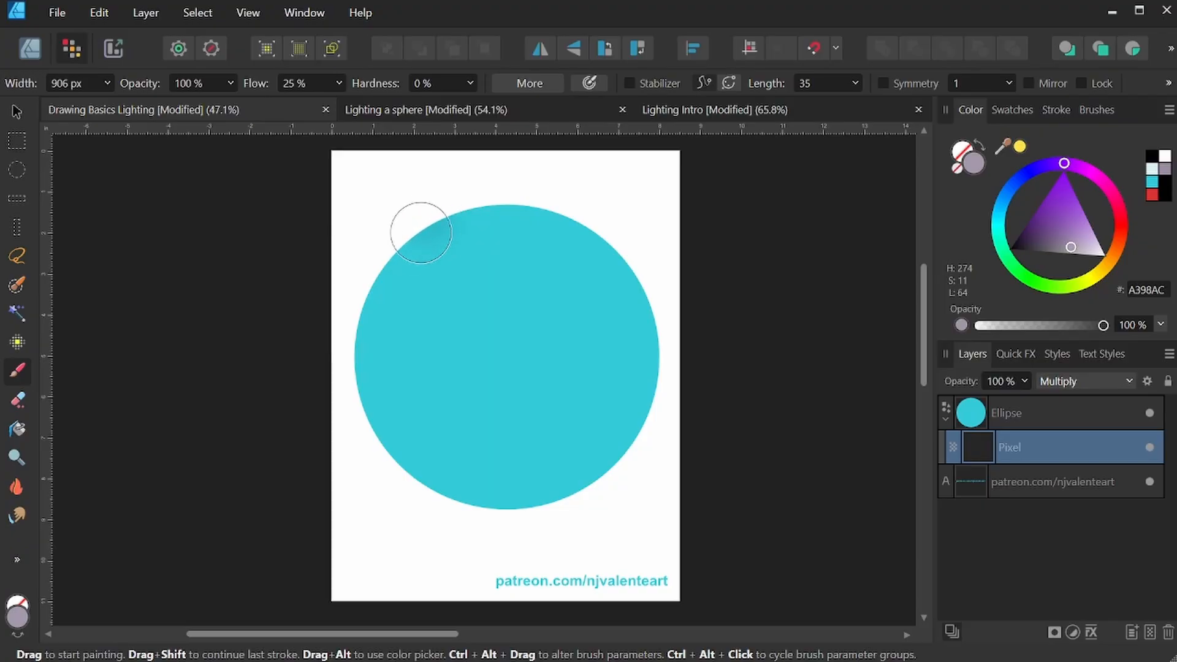
{"action": "mouse_move", "coordinate": [426, 215]}
{"action": "left_mouse_down"}
{"action": "mouse_move", "coordinate": [410, 275]}
{"action": "mouse_move", "coordinate": [430, 352]}
{"action": "mouse_move", "coordinate": [487, 423]}
{"action": "mouse_move", "coordinate": [567, 454]}
{"action": "mouse_move", "coordinate": [621, 455]}
{"action": "mouse_move", "coordinate": [564, 467]}
{"action": "mouse_move", "coordinate": [457, 424]}
{"action": "mouse_move", "coordinate": [387, 306]}
{"action": "mouse_move", "coordinate": [400, 250]}
{"action": "mouse_move", "coordinate": [395, 347]}
{"action": "mouse_move", "coordinate": [466, 456]}
{"action": "mouse_move", "coordinate": [595, 469]}
{"action": "mouse_move", "coordinate": [571, 490]}
{"action": "mouse_move", "coordinate": [456, 453]}
{"action": "mouse_move", "coordinate": [382, 330]}
{"action": "mouse_move", "coordinate": [388, 282]}
{"action": "mouse_move", "coordinate": [406, 403]}
{"action": "mouse_move", "coordinate": [554, 496]}
{"action": "mouse_move", "coordinate": [639, 465]}
{"action": "mouse_move", "coordinate": [537, 502]}
{"action": "mouse_move", "coordinate": [448, 461]}
{"action": "mouse_move", "coordinate": [394, 286]}
{"action": "mouse_move", "coordinate": [510, 225]}
{"action": "left_mouse_up"}
{"action": "mouse_move", "coordinate": [399, 251]}
{"action": "left_mouse_down"}
{"action": "mouse_move", "coordinate": [439, 229]}
{"action": "mouse_move", "coordinate": [429, 226]}
{"action": "mouse_move", "coordinate": [406, 276]}
{"action": "mouse_move", "coordinate": [423, 357]}
{"action": "mouse_move", "coordinate": [466, 415]}
{"action": "mouse_move", "coordinate": [547, 449]}
{"action": "mouse_move", "coordinate": [665, 449]}
{"action": "left_mouse_up"}
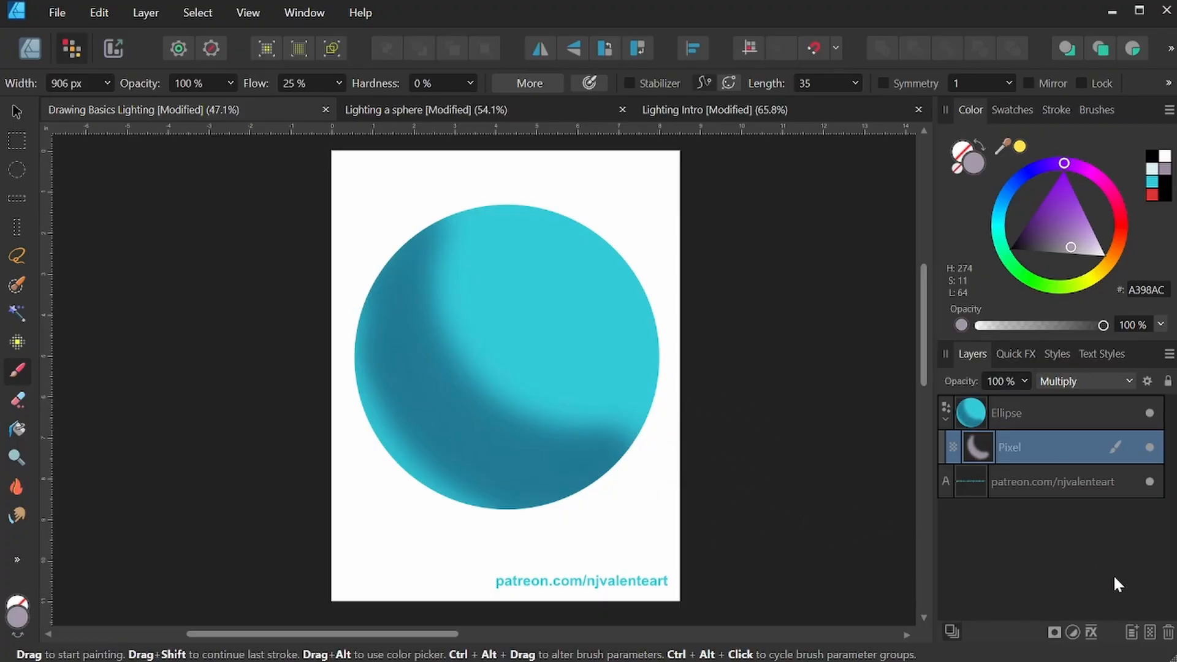
- Add another pixel layer inside the ellipse and paint a soft round highlight in pale blue C4E4E7 at its upper right
{"action": "left_click", "coordinate": [1150, 633]}
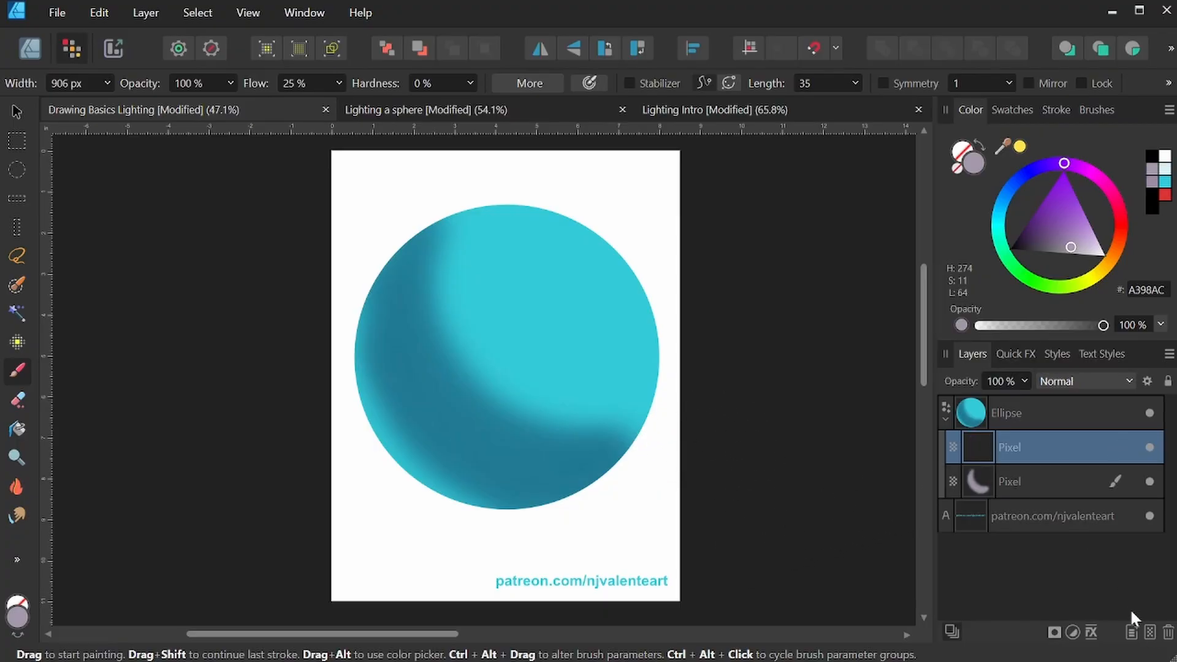
{"action": "left_click_drag", "start_coordinate": [999, 220], "coordinate": [999, 229]}
{"action": "left_click", "coordinate": [1164, 182]}
{"action": "left_click_drag", "start_coordinate": [1071, 200], "coordinate": [1076, 196]}
{"action": "left_click", "coordinate": [558, 266]}
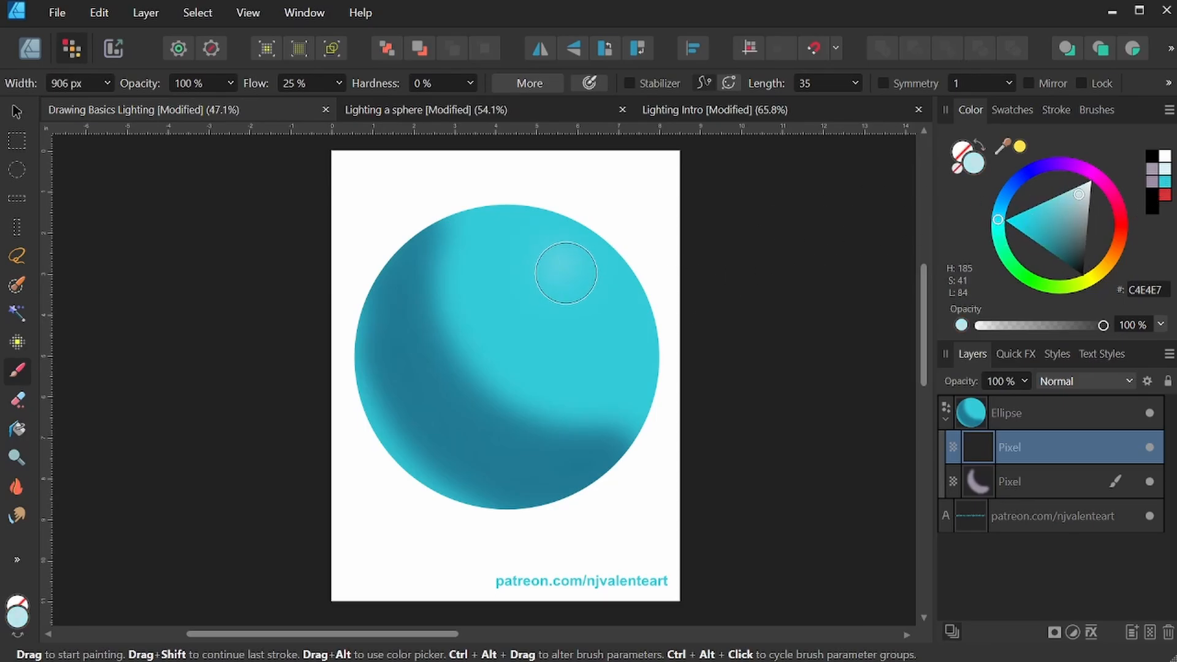
{"action": "left_click_drag", "start_coordinate": [574, 275], "coordinate": [570, 270]}
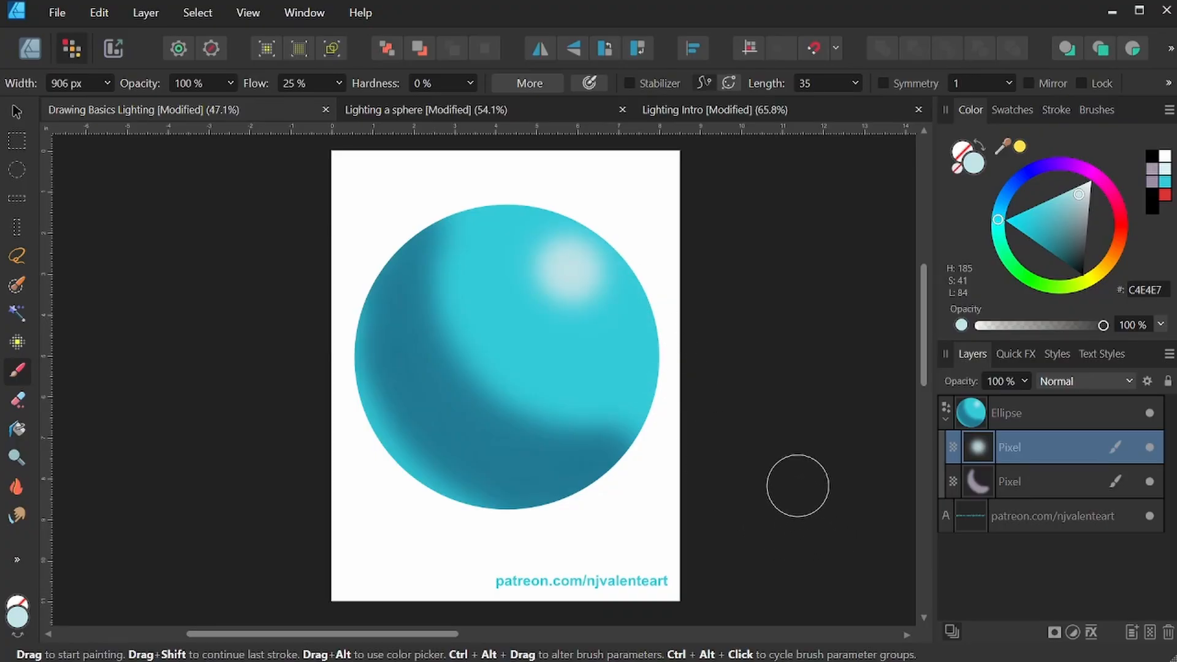
{"action": "left_click_drag", "start_coordinate": [584, 293], "coordinate": [588, 289]}
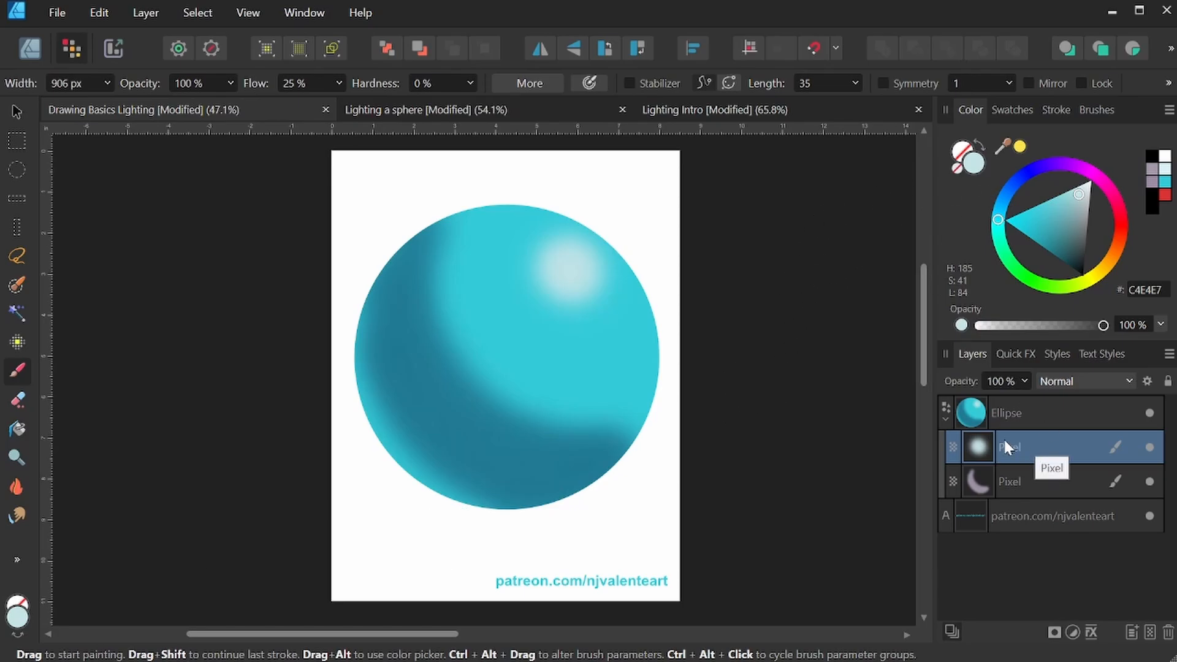
- Apply a Gaussian Blur with a 100 px radius to the highlight layer
{"action": "left_click", "coordinate": [1026, 356]}
{"action": "left_click", "coordinate": [984, 621]}
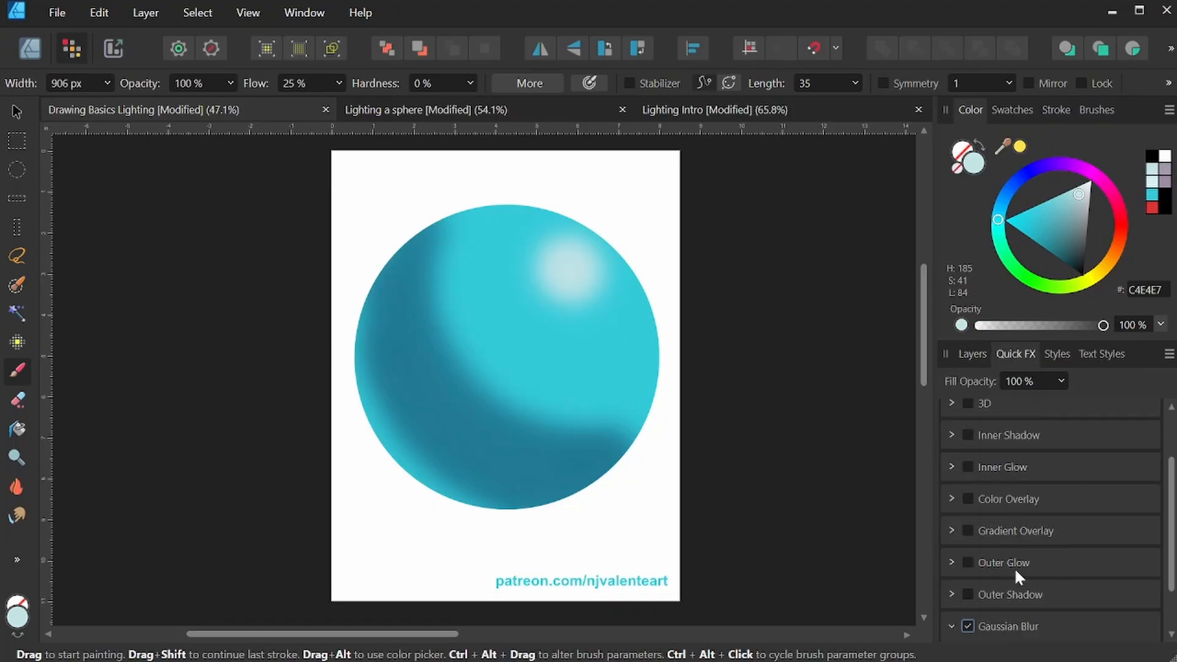
{"action": "left_click_drag", "start_coordinate": [998, 604], "coordinate": [1082, 618]}
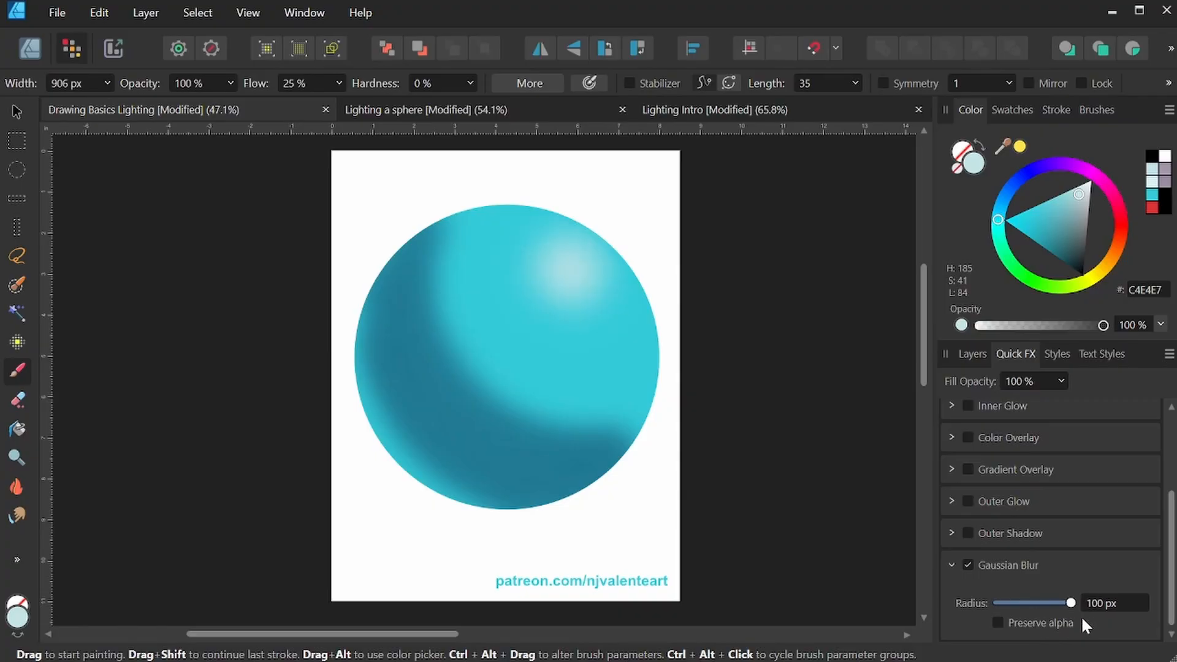
{"action": "left_click", "coordinate": [967, 355]}
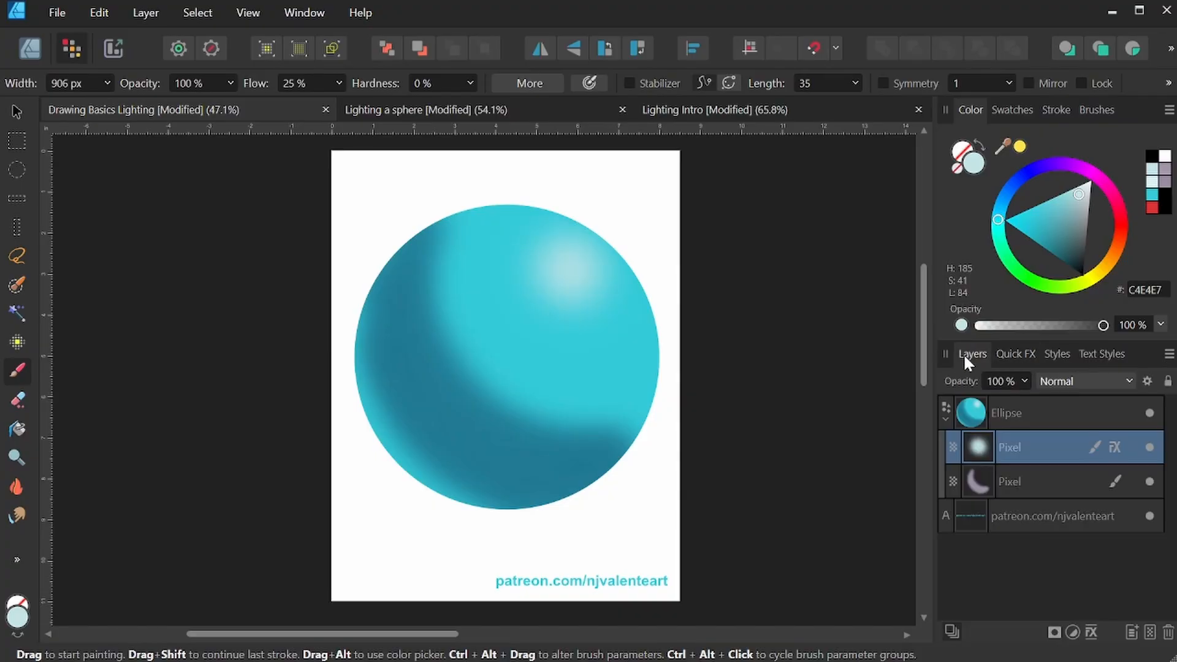
- Duplicate the shaded ellipse and squash the lower copy into a thin flat oval at the sphere's base
{"action": "left_click", "coordinate": [1034, 422]}
{"action": "left_click", "coordinate": [946, 419]}
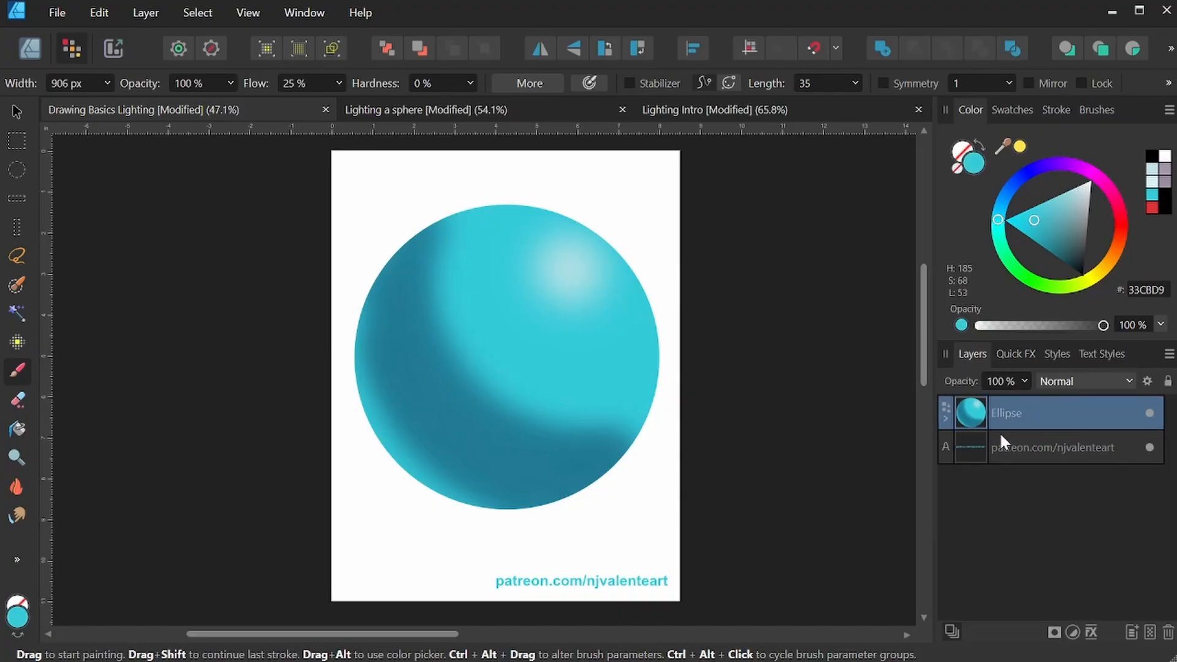
{"action": "right_click", "coordinate": [1009, 423]}
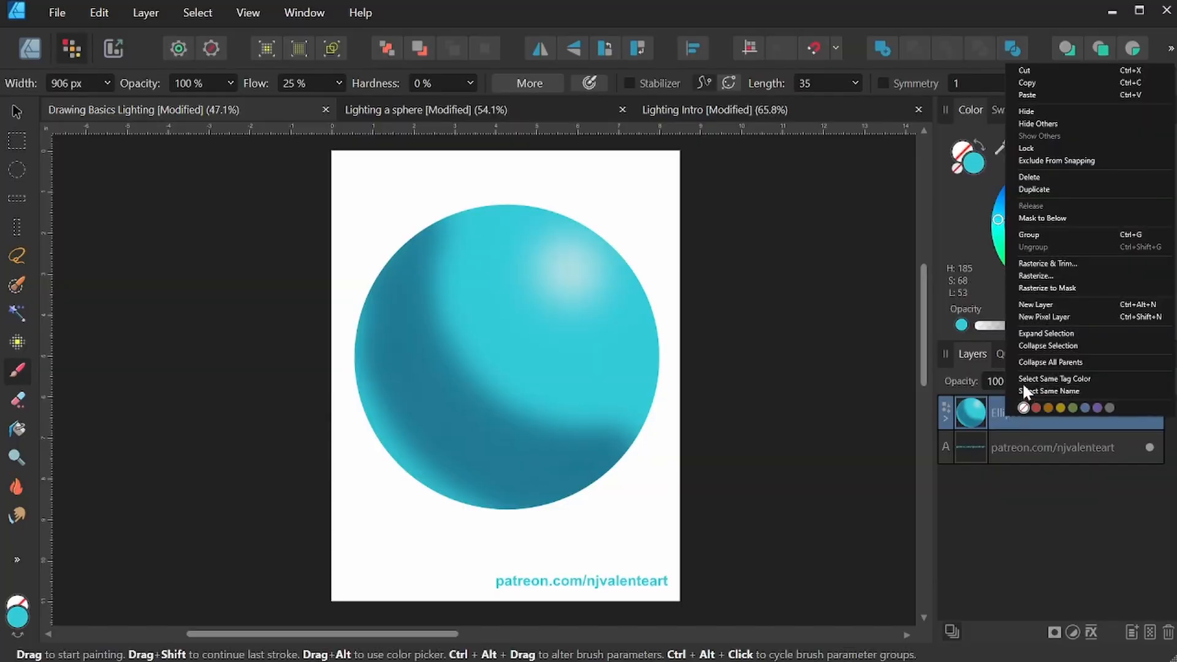
{"action": "left_click", "coordinate": [1033, 189]}
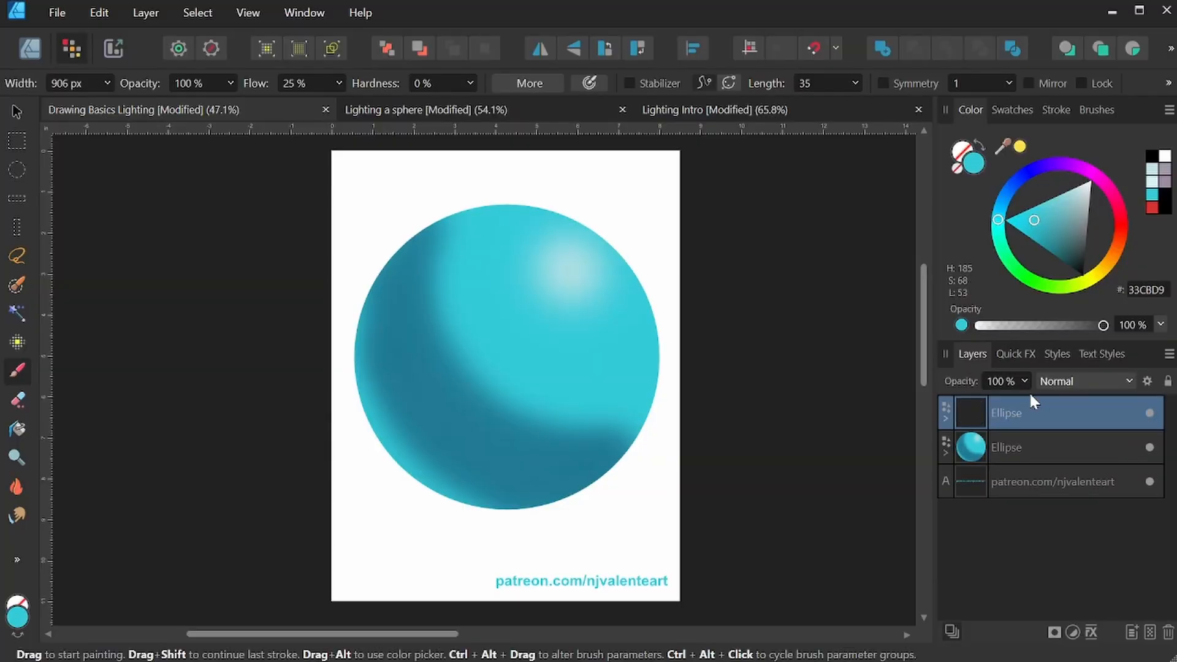
{"action": "left_click", "coordinate": [1014, 447]}
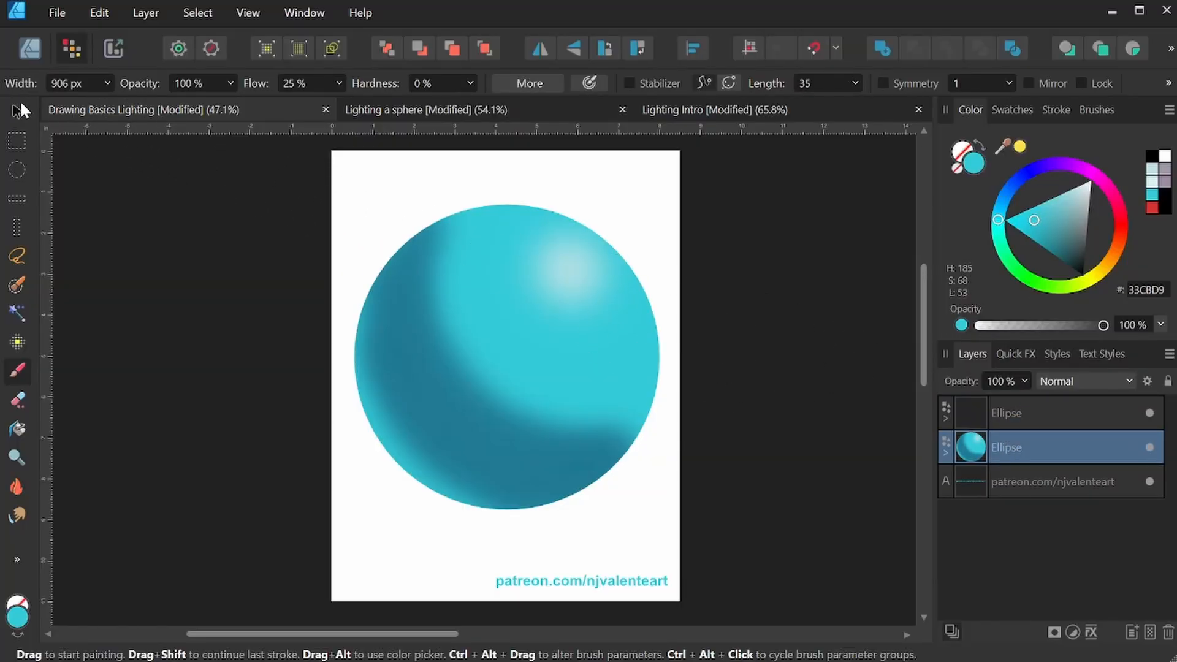
{"action": "left_click", "coordinate": [25, 55]}
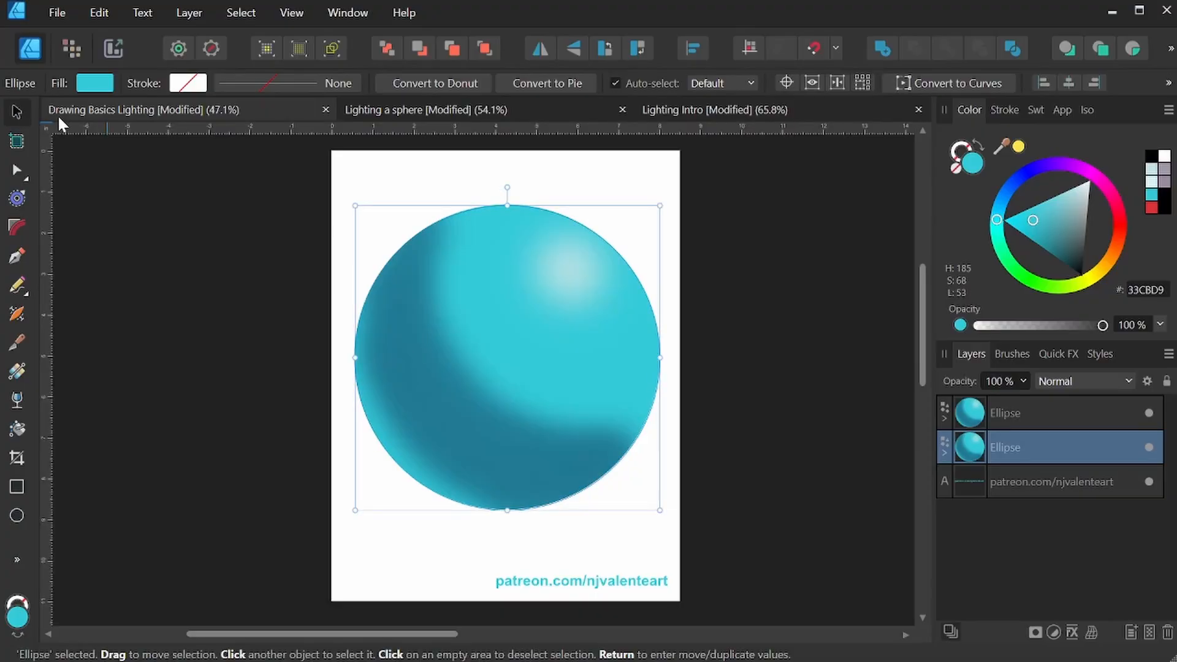
{"action": "left_click_drag", "start_coordinate": [507, 205], "coordinate": [506, 490]}
- Set the flattened ellipse's blend mode to Multiply
{"action": "left_click", "coordinate": [1099, 381]}
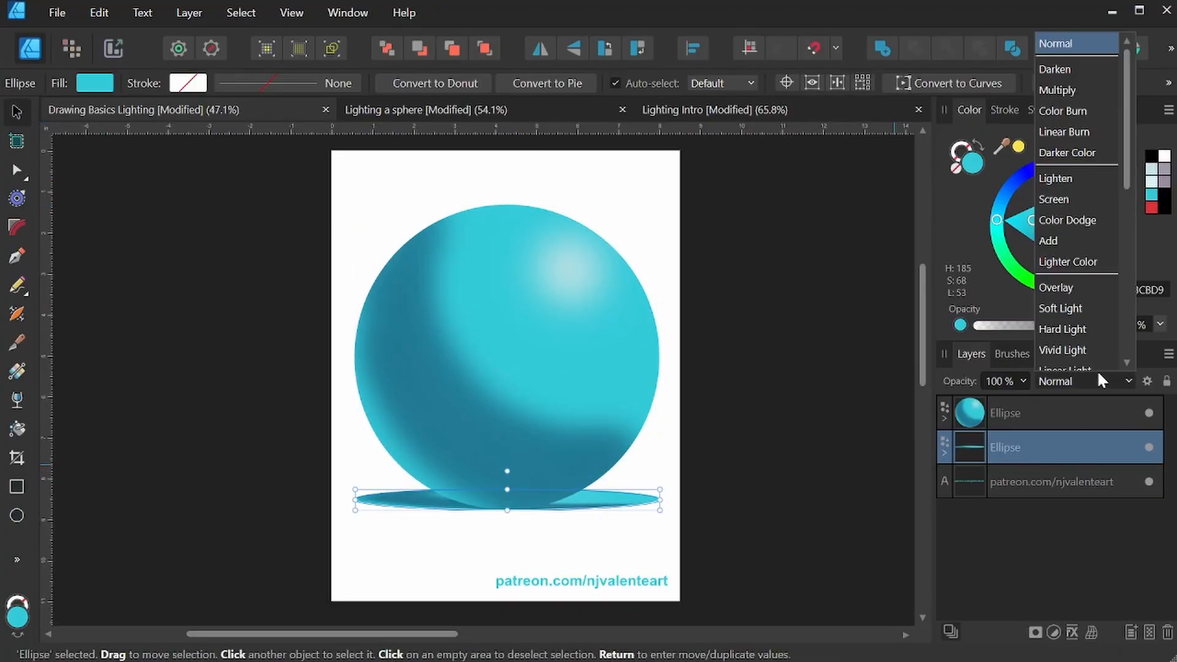
{"action": "scroll", "coordinate": [1062, 123], "scroll_direction": "down", "scroll_amount": 1}
{"action": "left_click", "coordinate": [1066, 44]}
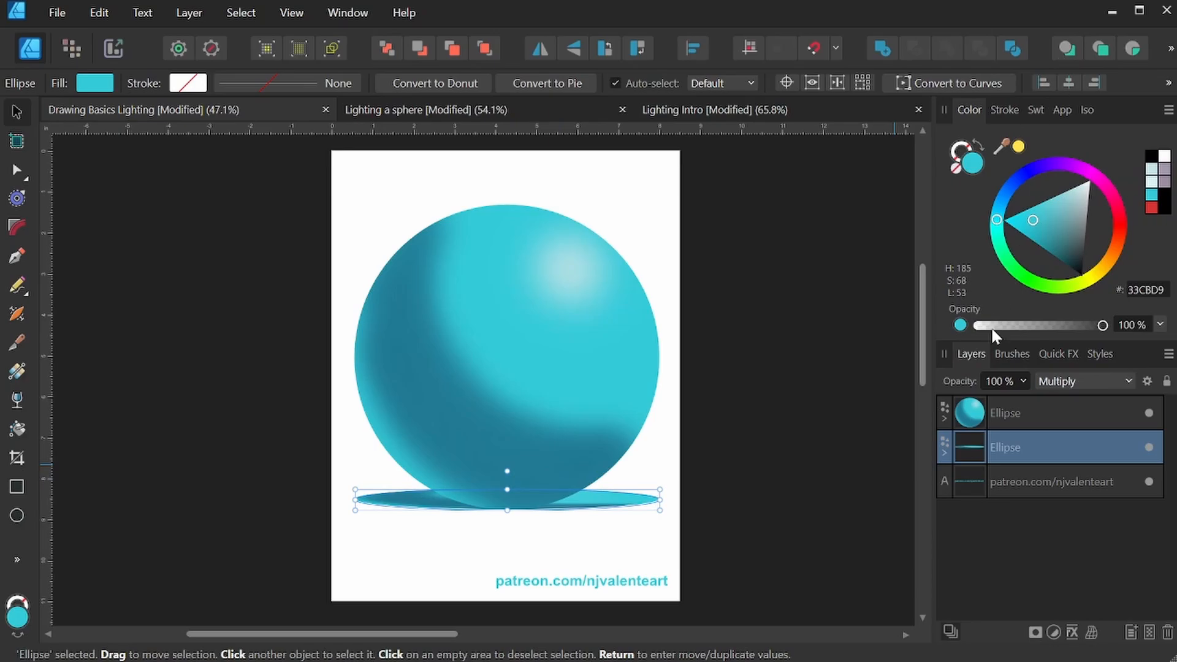
- Delete both pixel layers nested in the flattened ellipse and recolour the ellipse to grey-teal 526B6E
{"action": "left_click", "coordinate": [944, 456]}
{"action": "left_click", "coordinate": [1045, 491]}
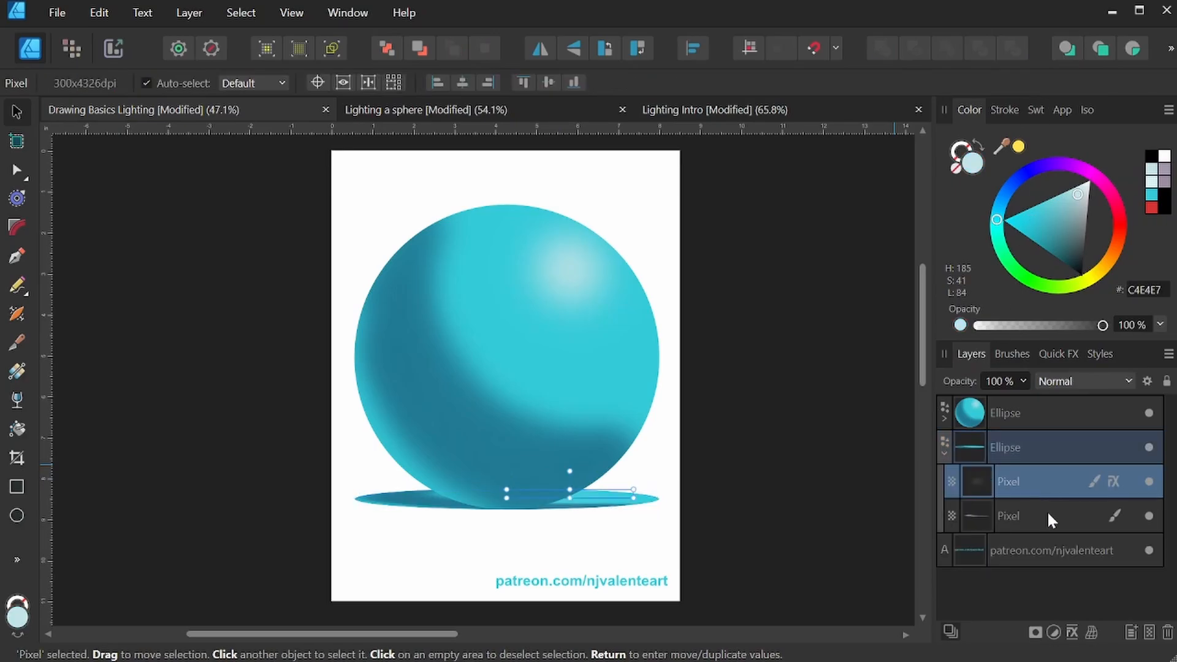
{"action": "left_click", "coordinate": [1052, 522], "text": "shift"}
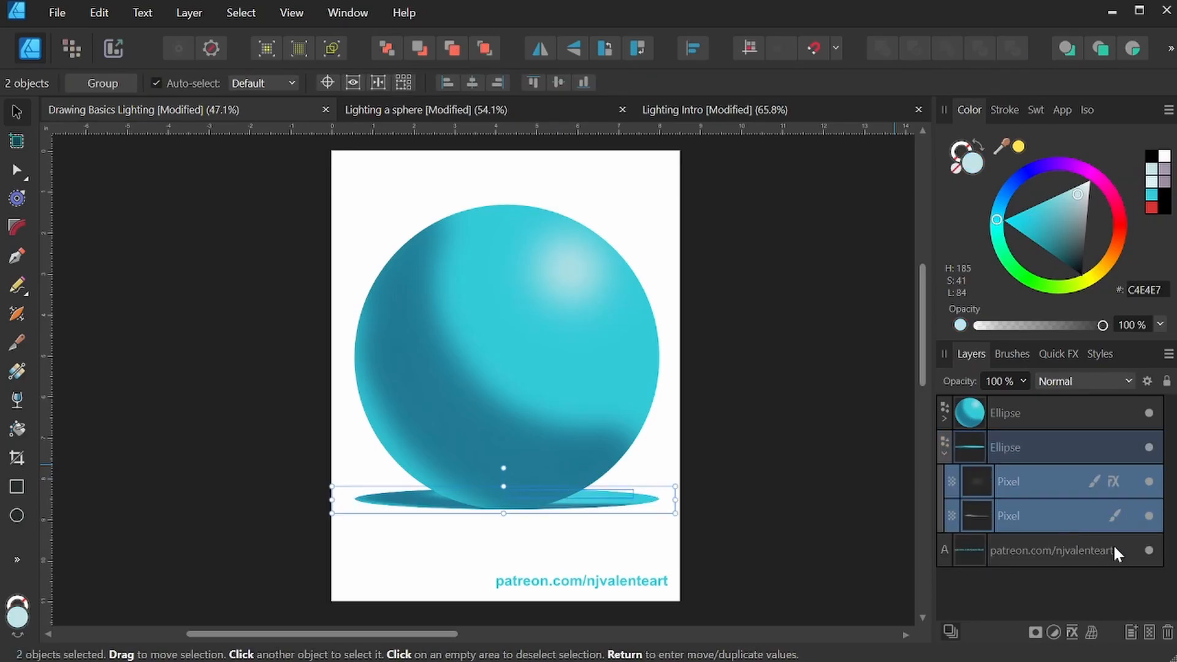
{"action": "left_click", "coordinate": [1168, 633]}
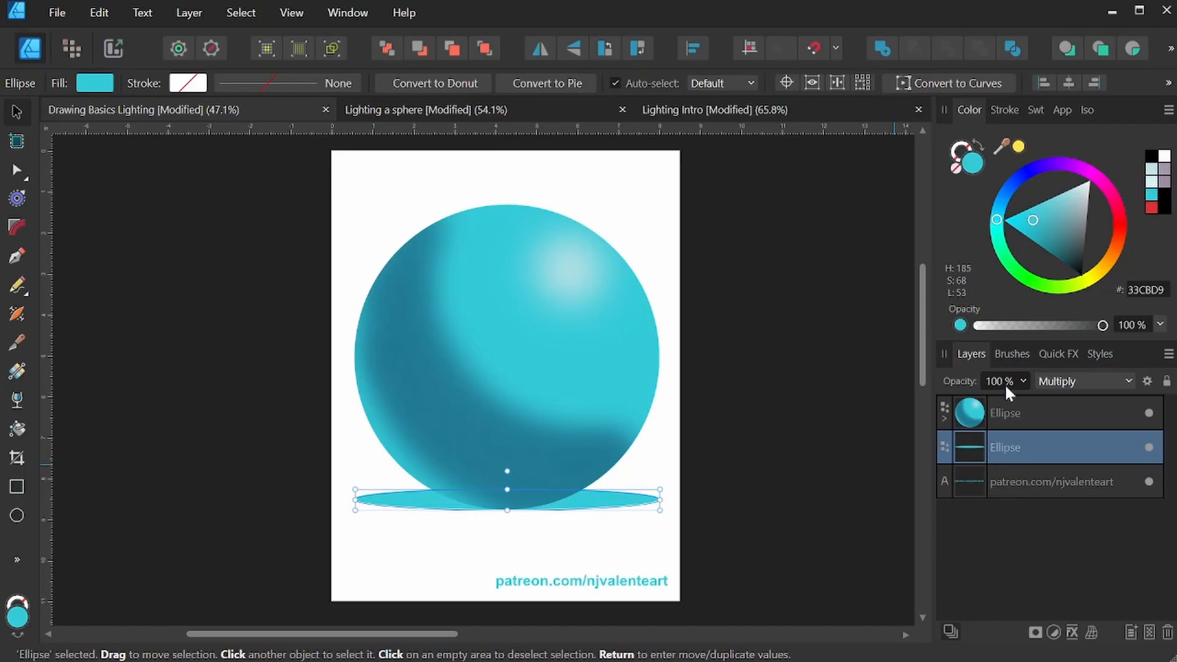
{"action": "left_click_drag", "start_coordinate": [1036, 227], "coordinate": [1077, 243]}
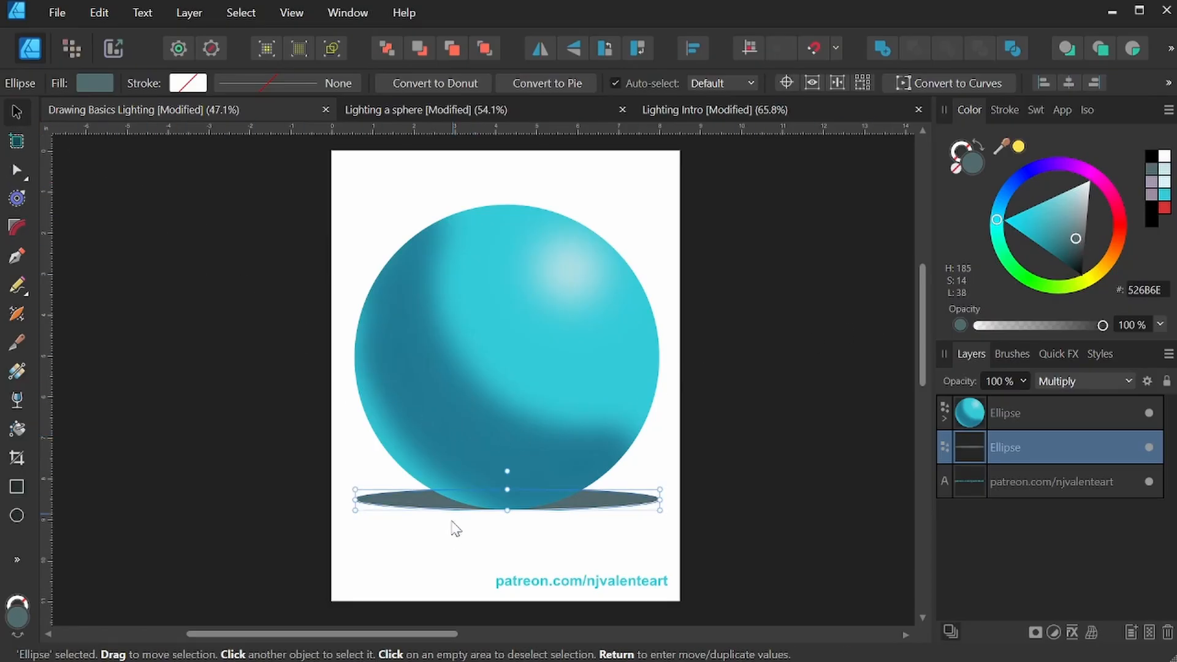
- Shift the shadow ellipse down and left of the sphere's base, stretch it further left and make it slightly taller
{"action": "left_click_drag", "start_coordinate": [426, 510], "coordinate": [390, 522]}
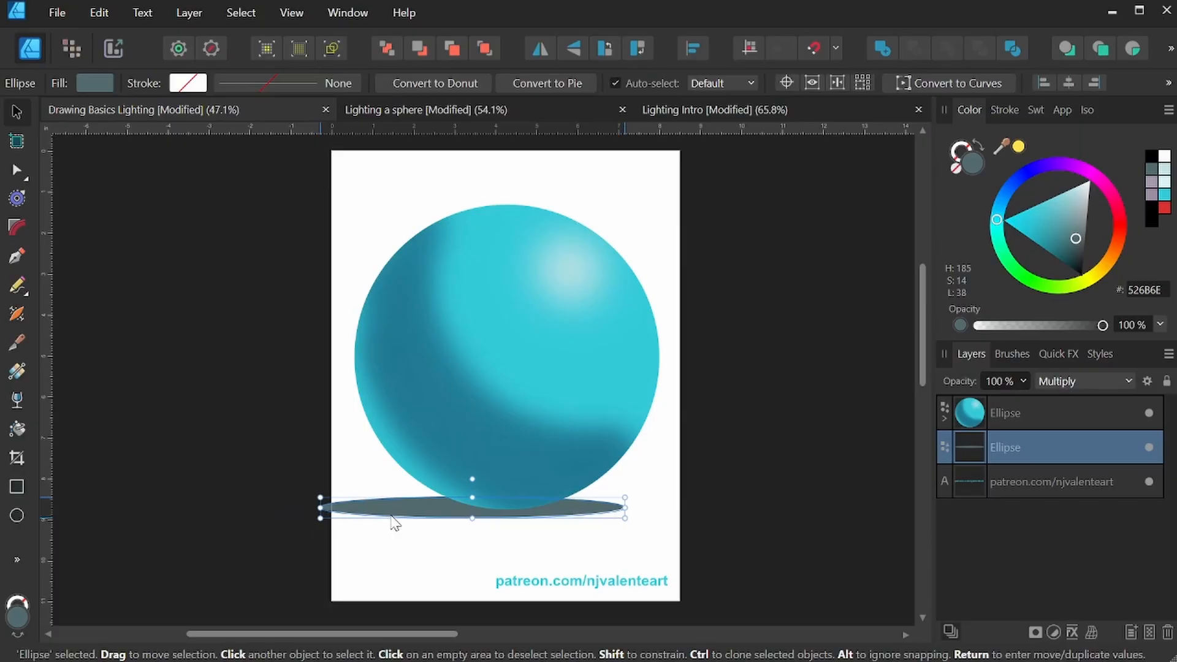
{"action": "left_click_drag", "start_coordinate": [315, 508], "coordinate": [265, 507]}
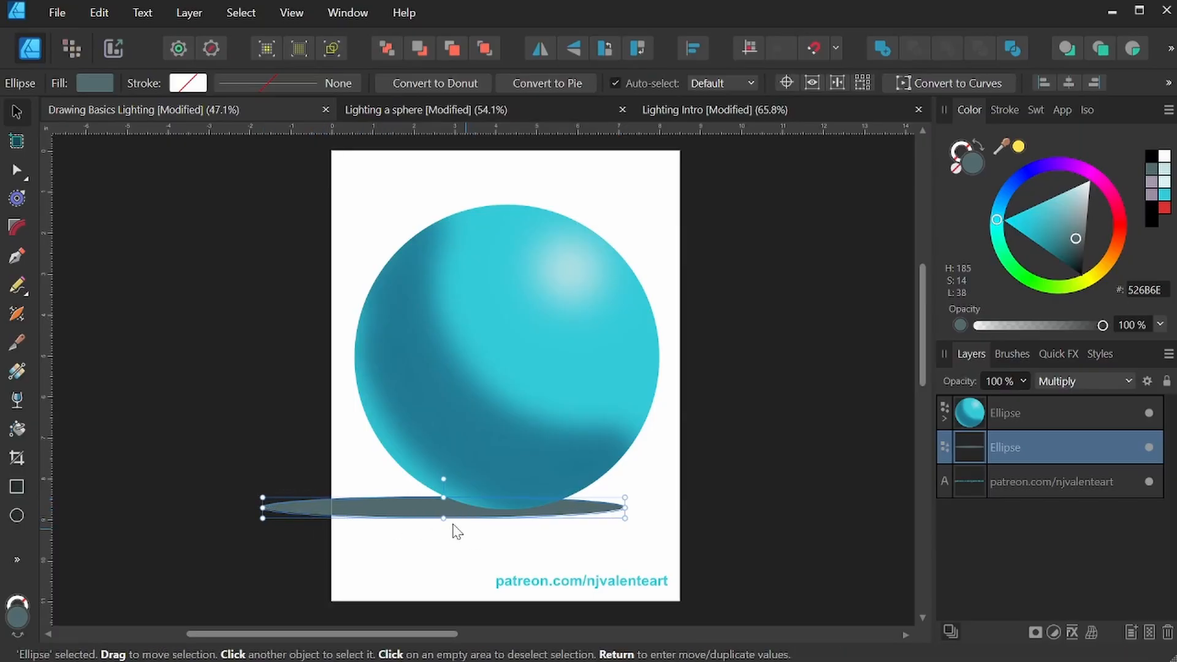
{"action": "left_click_drag", "start_coordinate": [443, 518], "coordinate": [443, 528]}
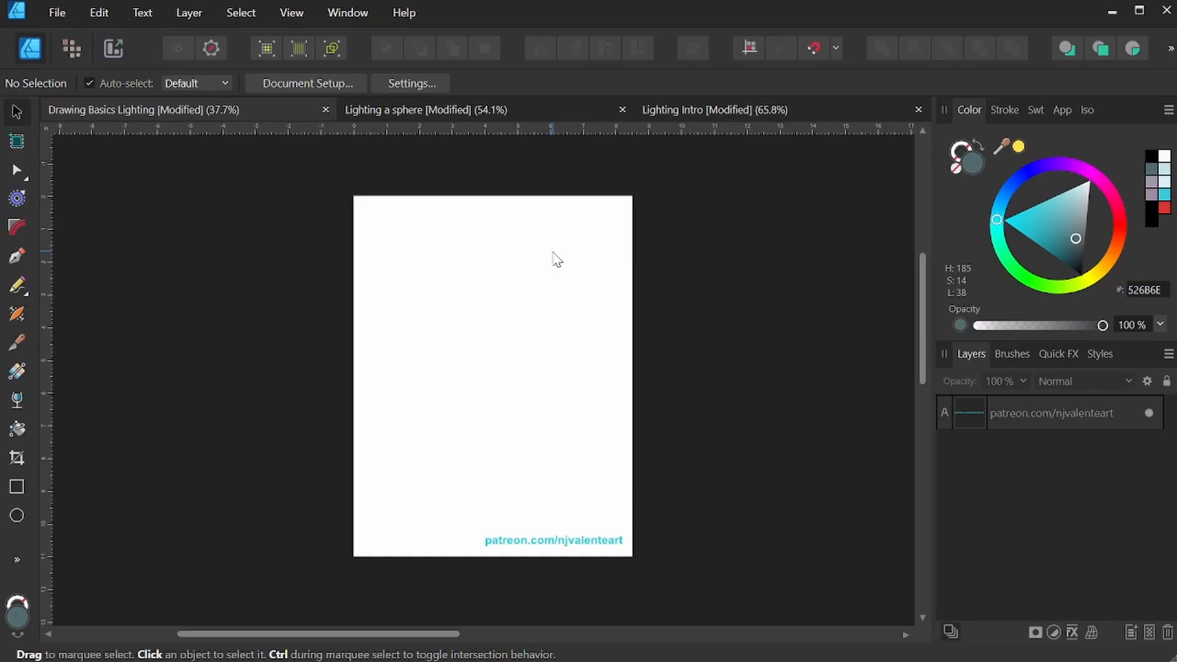
- Draw a large circle on the emptied page, enlarge it slightly toward the upper left and fill it with turquoise 33CBD9
{"action": "left_click", "coordinate": [17, 514]}
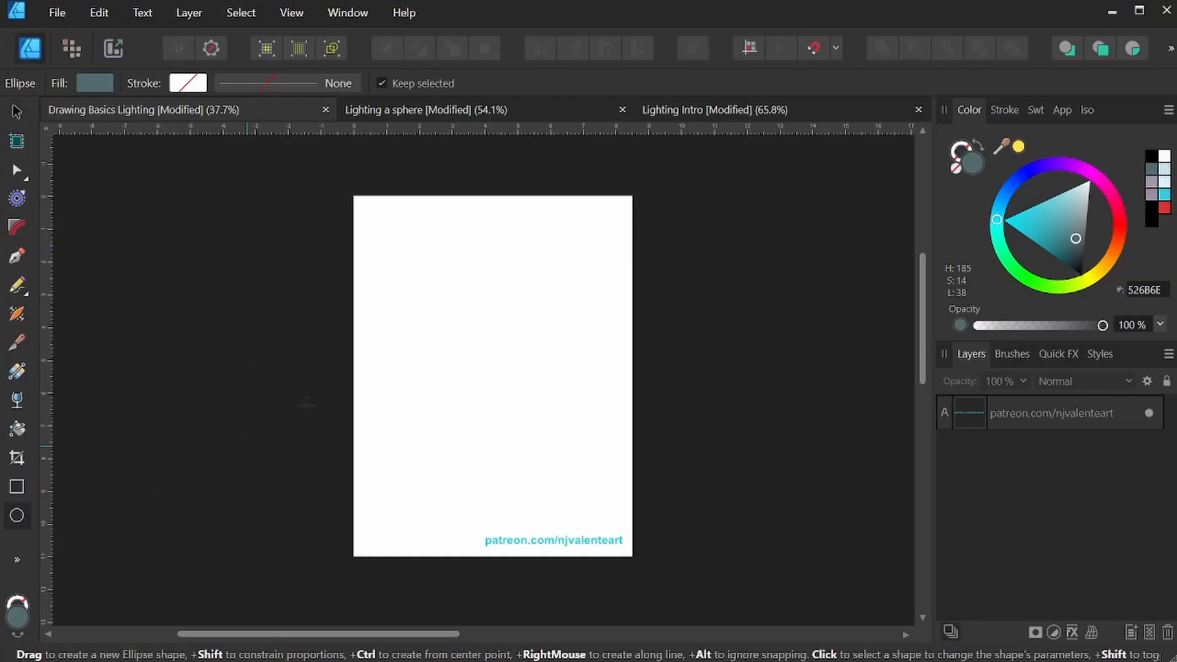
{"action": "left_click_drag", "start_coordinate": [384, 247], "coordinate": [621, 482]}
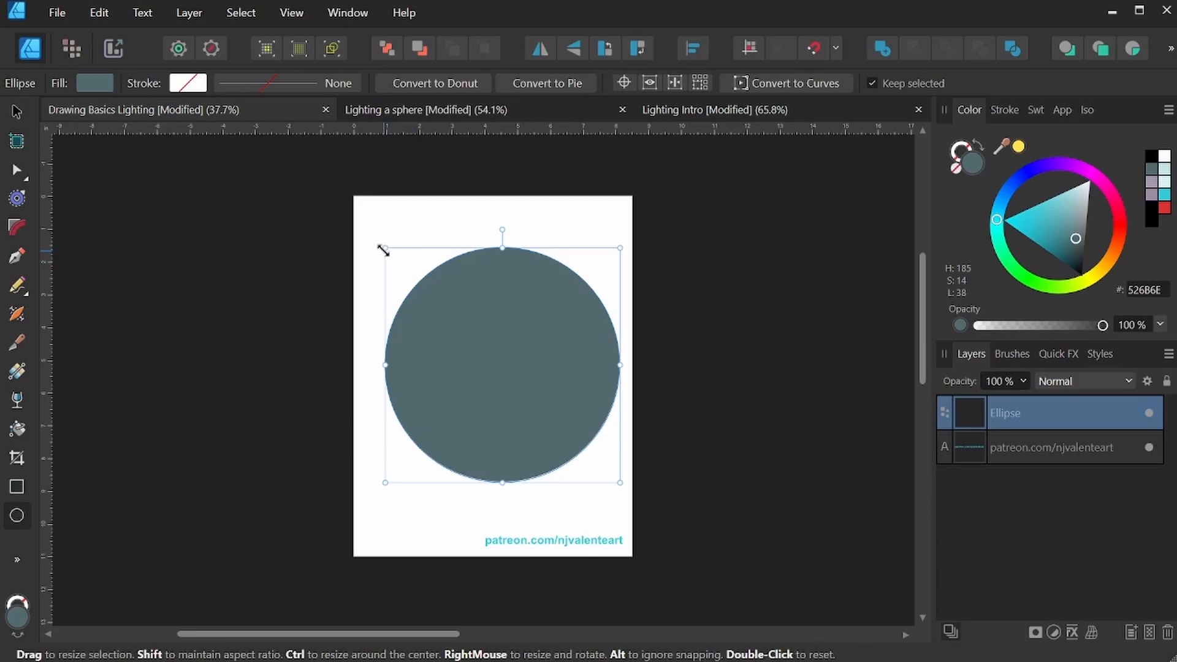
{"action": "left_click_drag", "start_coordinate": [385, 248], "coordinate": [374, 236]}
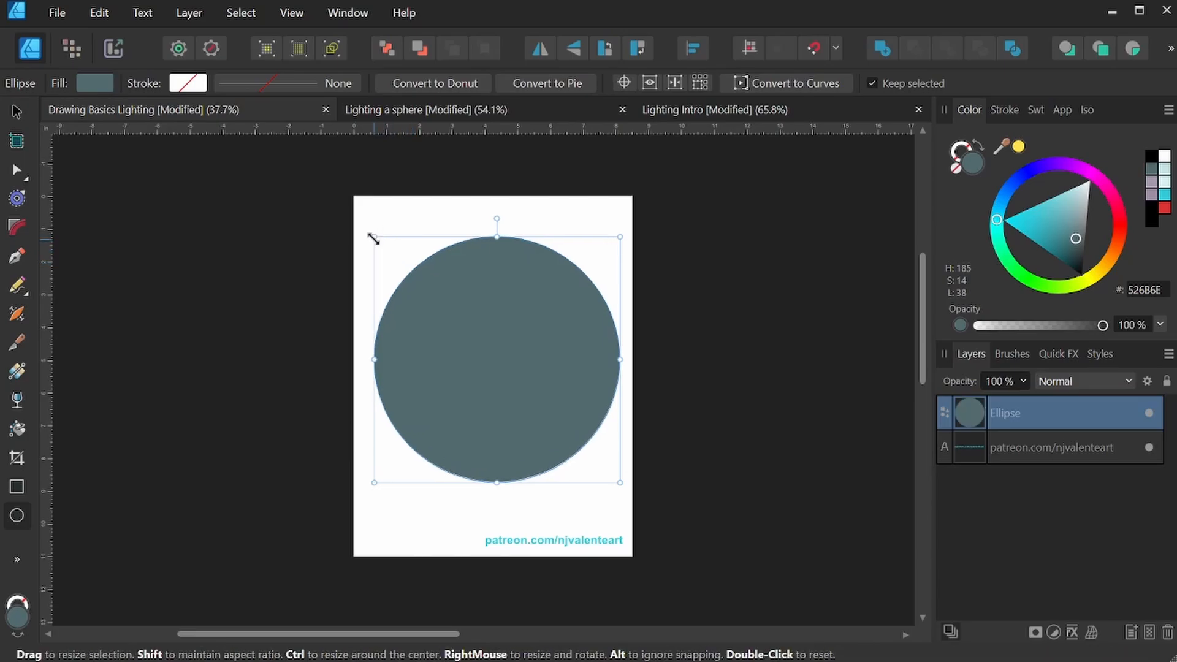
{"action": "left_click", "coordinate": [1163, 196]}
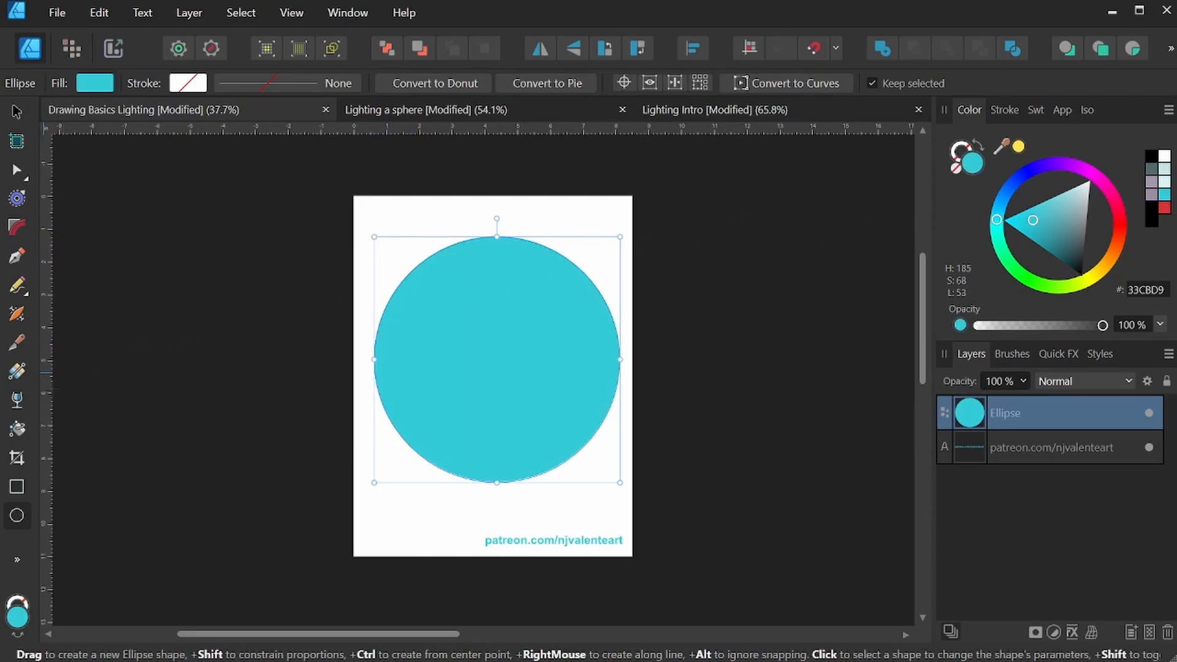
- Apply a radial gradient fill to the circle, centred at its upper right and running toward the lower left
{"action": "left_click", "coordinate": [16, 371]}
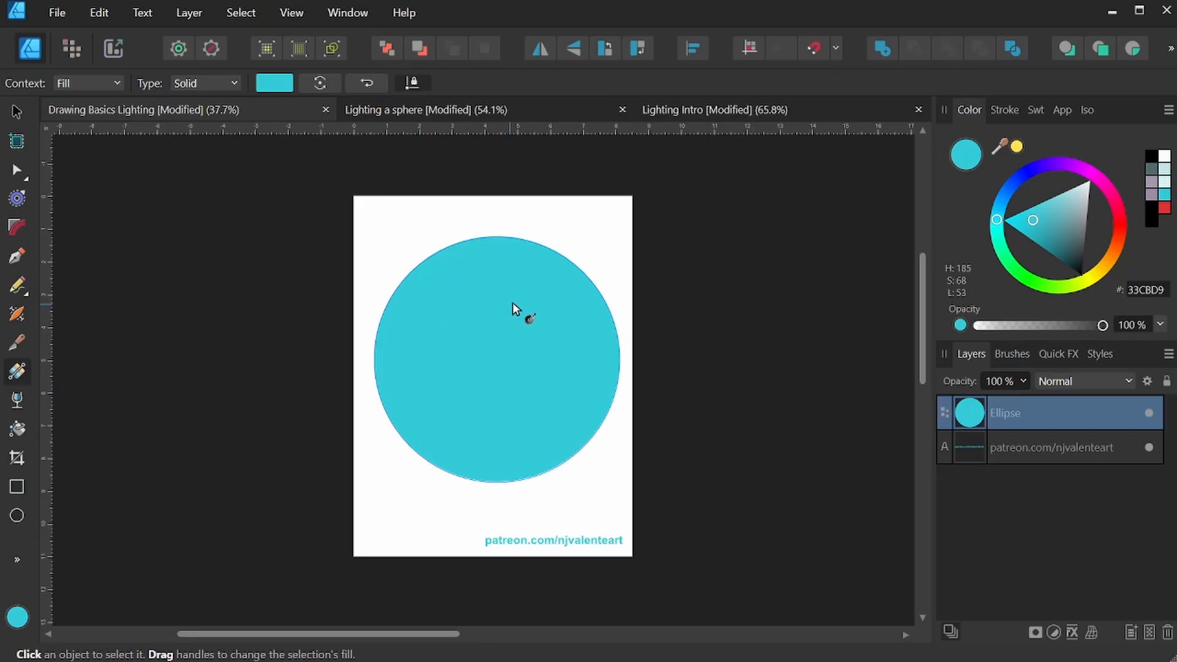
{"action": "left_click_drag", "start_coordinate": [547, 284], "coordinate": [452, 405]}
{"action": "left_click", "coordinate": [231, 93]}
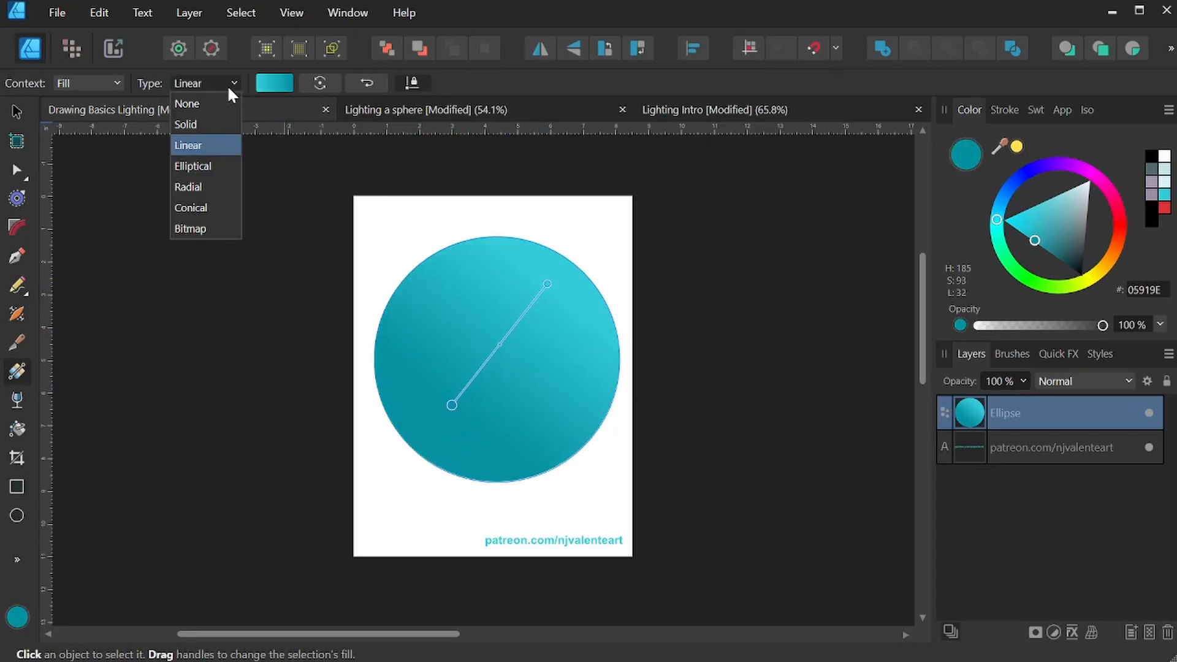
{"action": "left_click", "coordinate": [214, 188]}
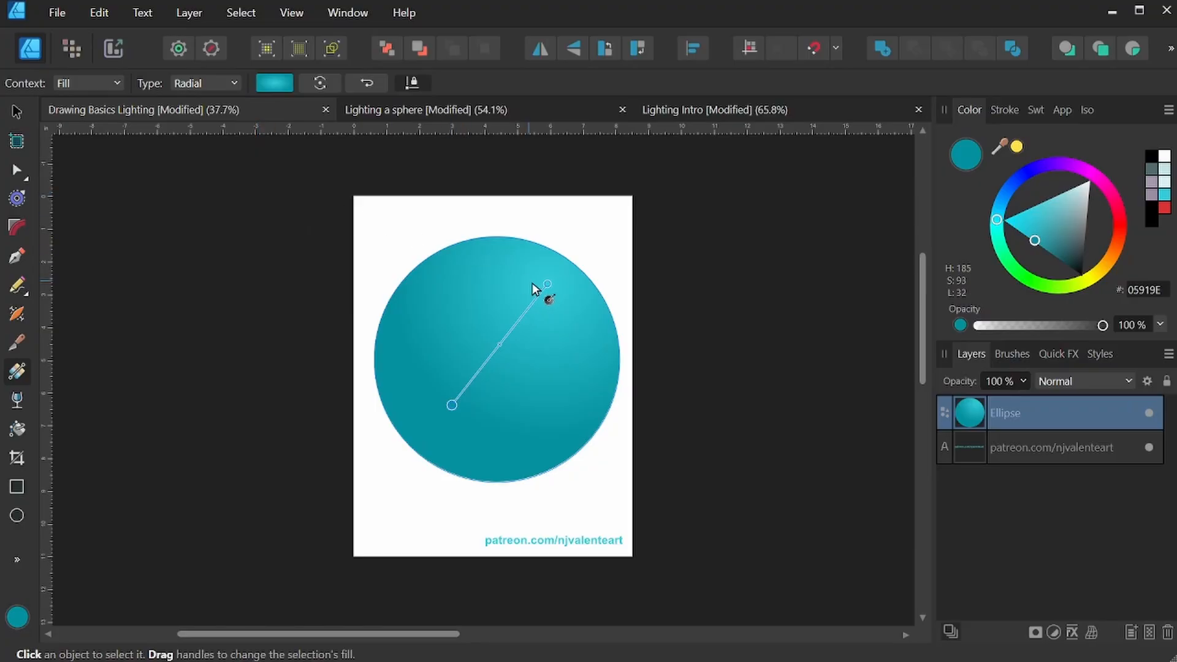
{"action": "left_click_drag", "start_coordinate": [547, 284], "coordinate": [542, 285]}
- Set the gradient's centre stop to pale blue B7E9EE and its outer stop to deep blue 05769E
{"action": "left_click", "coordinate": [269, 86]}
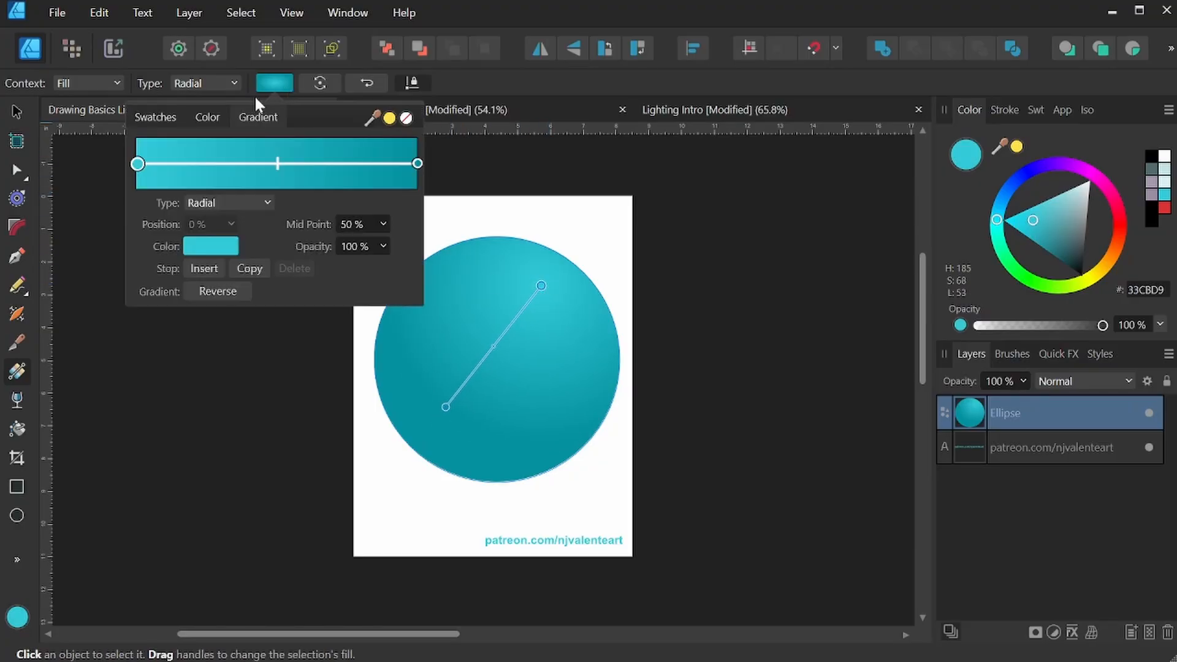
{"action": "left_click", "coordinate": [211, 246]}
{"action": "left_click_drag", "start_coordinate": [186, 360], "coordinate": [224, 336]}
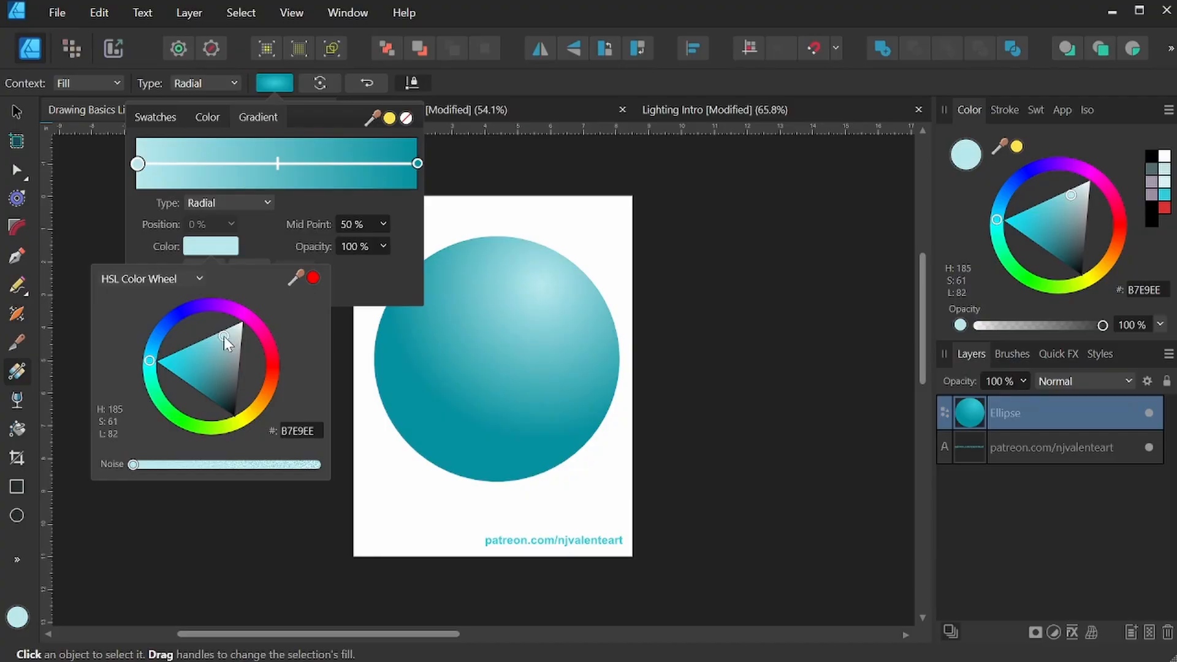
{"action": "left_click", "coordinate": [417, 165]}
{"action": "left_click", "coordinate": [222, 246]}
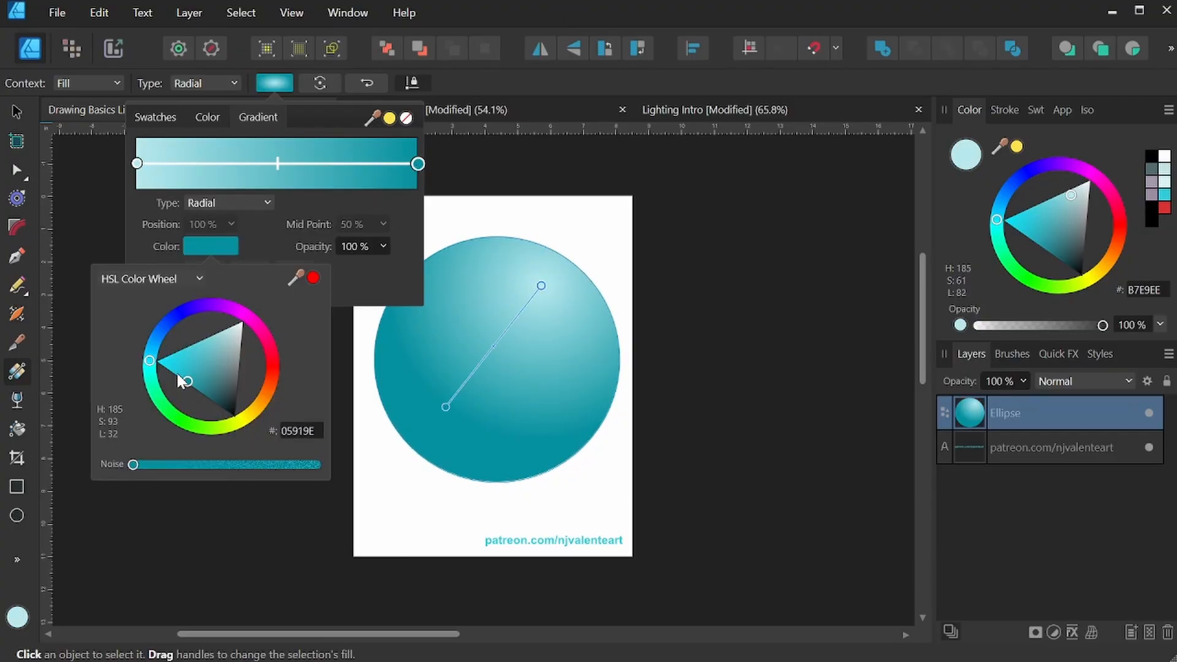
{"action": "left_click_drag", "start_coordinate": [153, 366], "coordinate": [153, 356]}
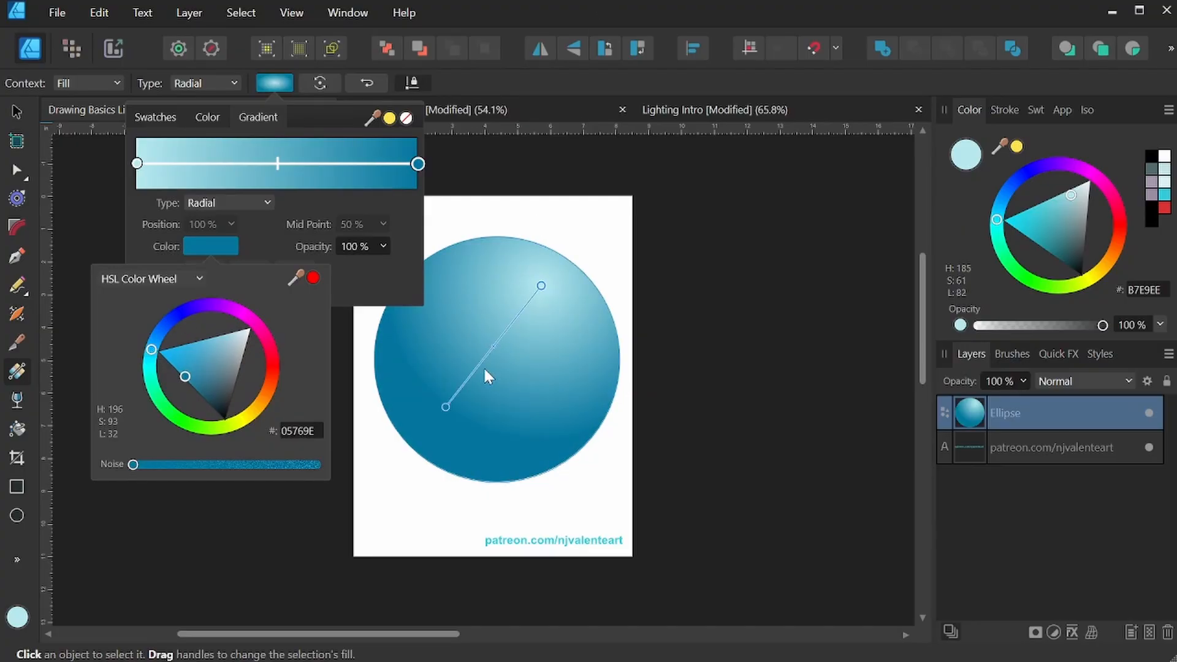
- Try different gradient lengths and highlight positions, ending with the centre at the circle's upper right and the end point toward the lower left
{"action": "left_click_drag", "start_coordinate": [444, 405], "coordinate": [483, 356]}
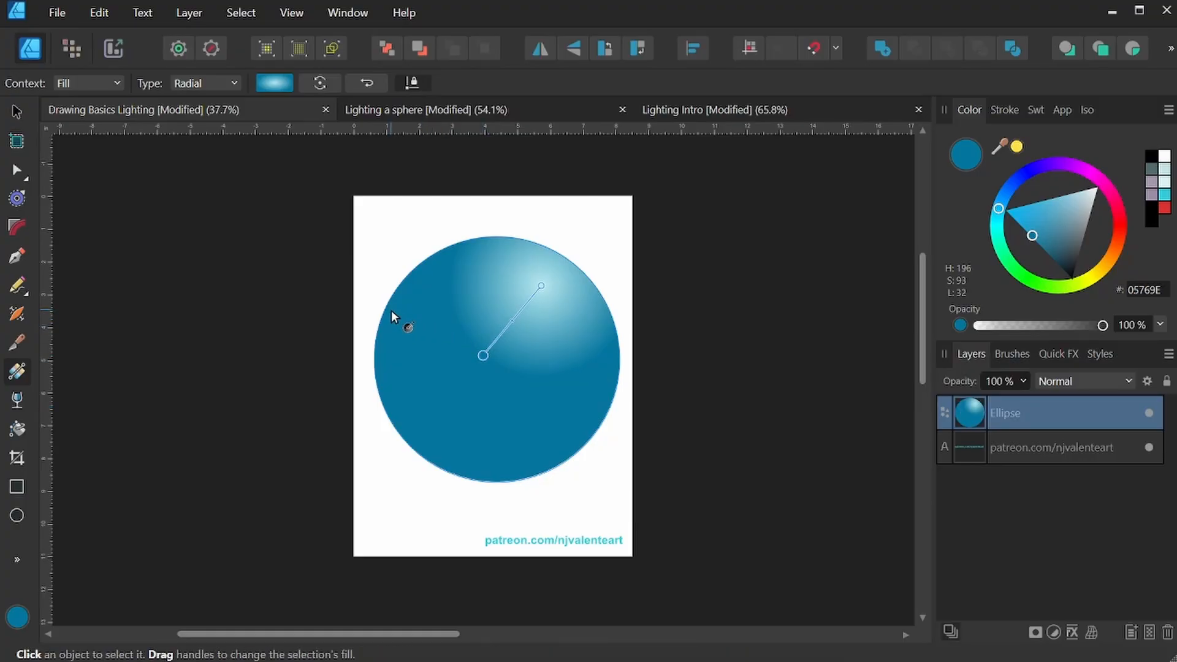
{"action": "left_click_drag", "start_coordinate": [402, 294], "coordinate": [537, 387]}
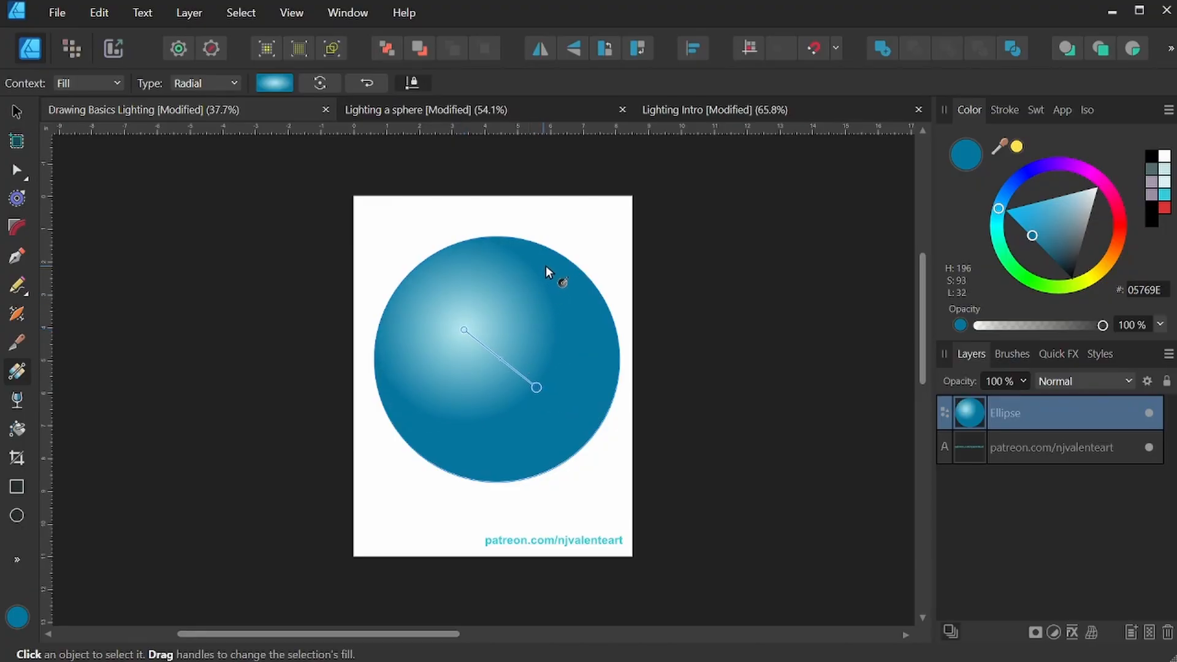
{"action": "mouse_move", "coordinate": [546, 267]}
{"action": "left_mouse_down"}
{"action": "mouse_move", "coordinate": [514, 326]}
{"action": "mouse_move", "coordinate": [509, 312]}
{"action": "mouse_move", "coordinate": [480, 359]}
{"action": "mouse_move", "coordinate": [447, 376]}
{"action": "mouse_move", "coordinate": [450, 392]}
{"action": "mouse_move", "coordinate": [451, 378]}
{"action": "left_mouse_up"}
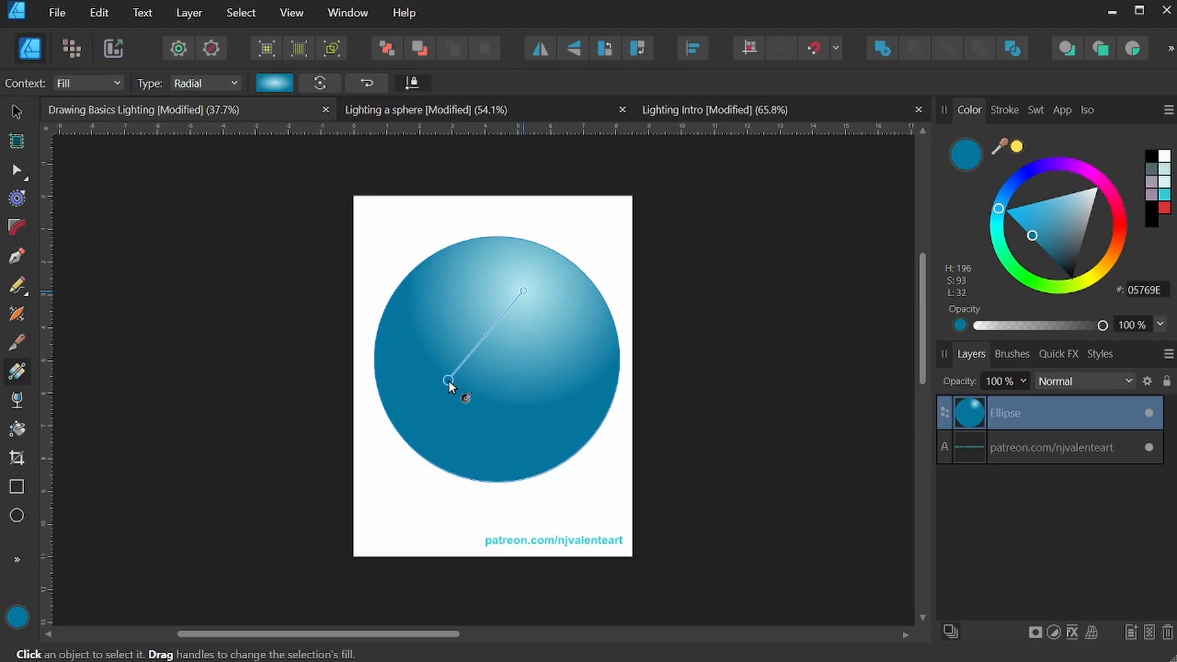
- Draw a Pen curve from outside the sphere's upper-left edge, sagging below the highlight, to just beyond its right edge
{"action": "left_click", "coordinate": [13, 265]}
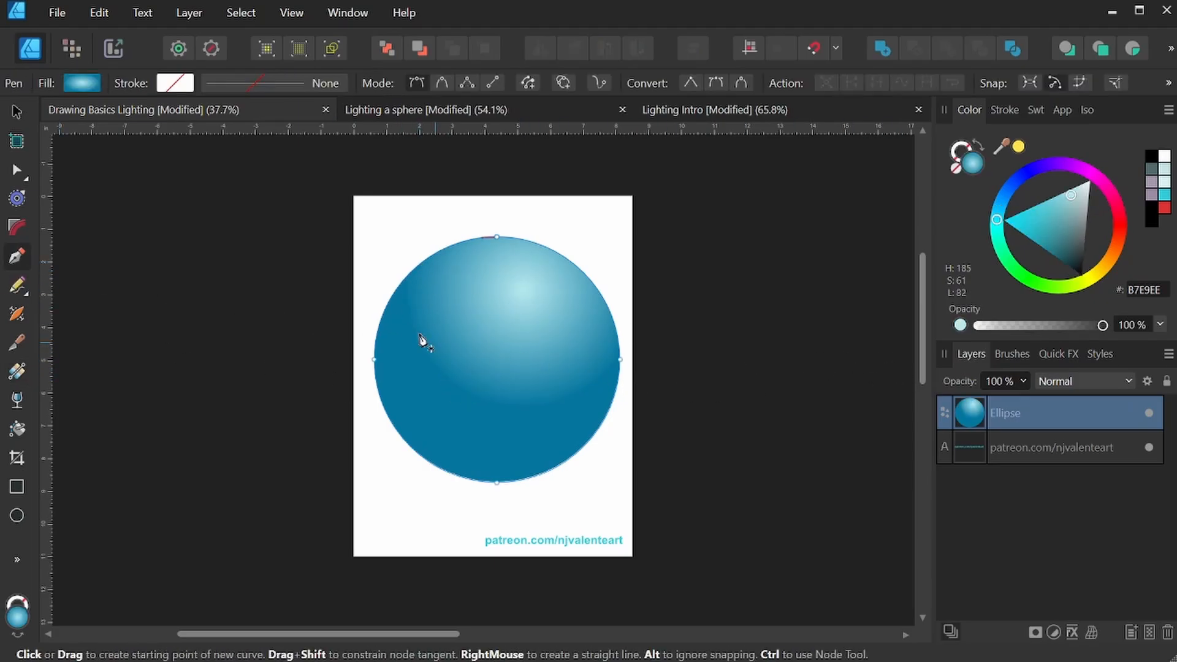
{"action": "left_click", "coordinate": [382, 282]}
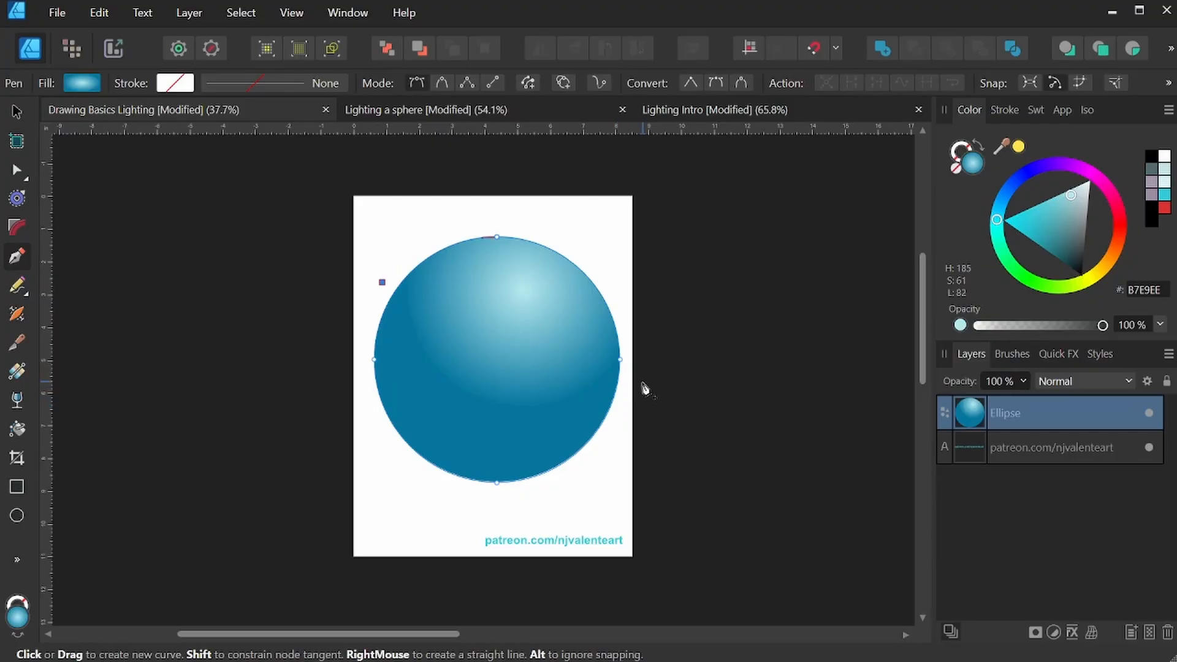
{"action": "left_click_drag", "start_coordinate": [642, 382], "coordinate": [818, 242]}
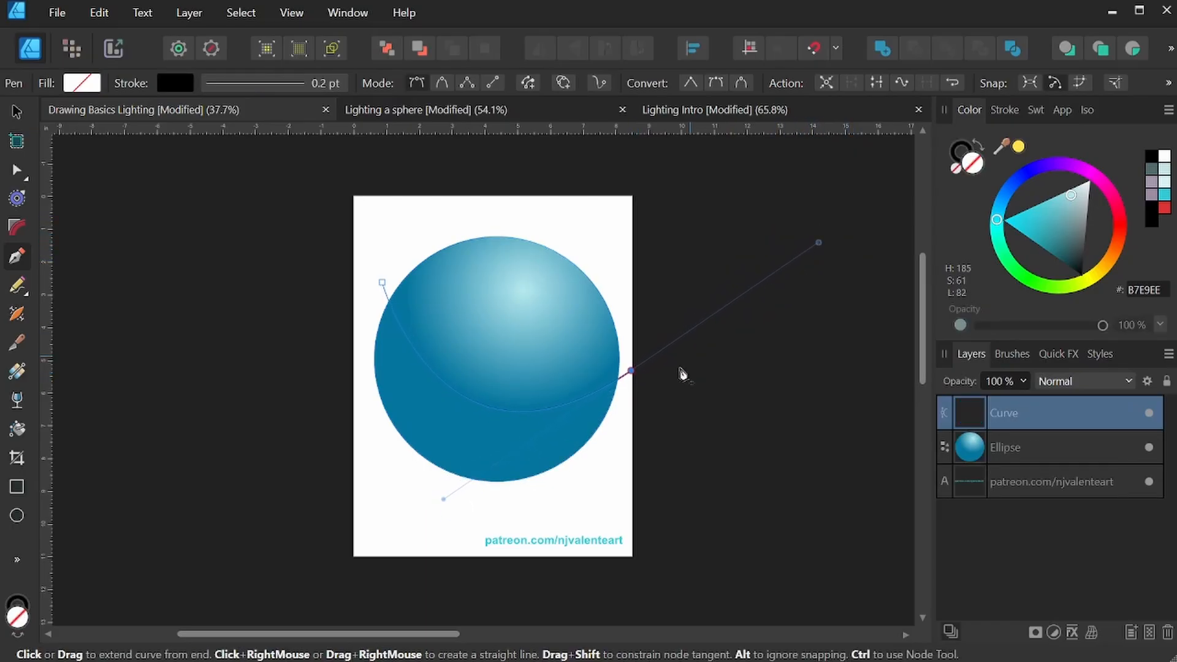
{"action": "left_click", "coordinate": [635, 375]}
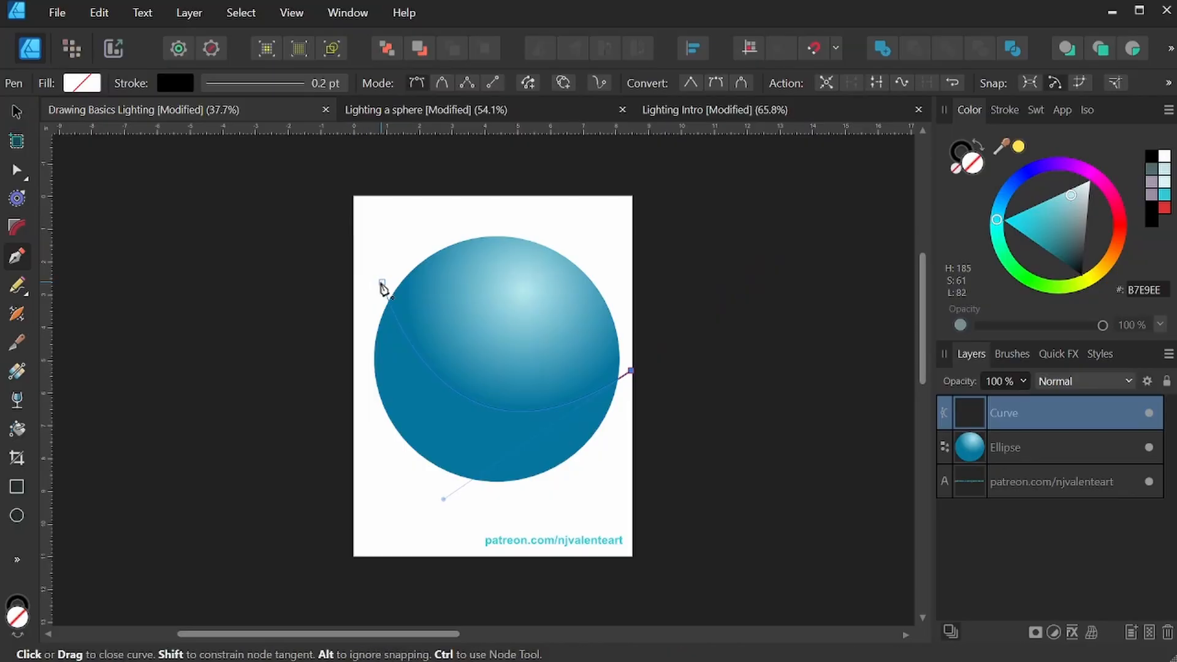
- Close the curve with a deeper lower arc, forming a crescent that leaves a thin rim along the sphere's lower edge
{"action": "left_click_drag", "start_coordinate": [196, 94], "coordinate": [337, 230]}
{"action": "key", "text": "space"}
{"action": "left_click_drag", "start_coordinate": [496, 510], "coordinate": [547, 313]}
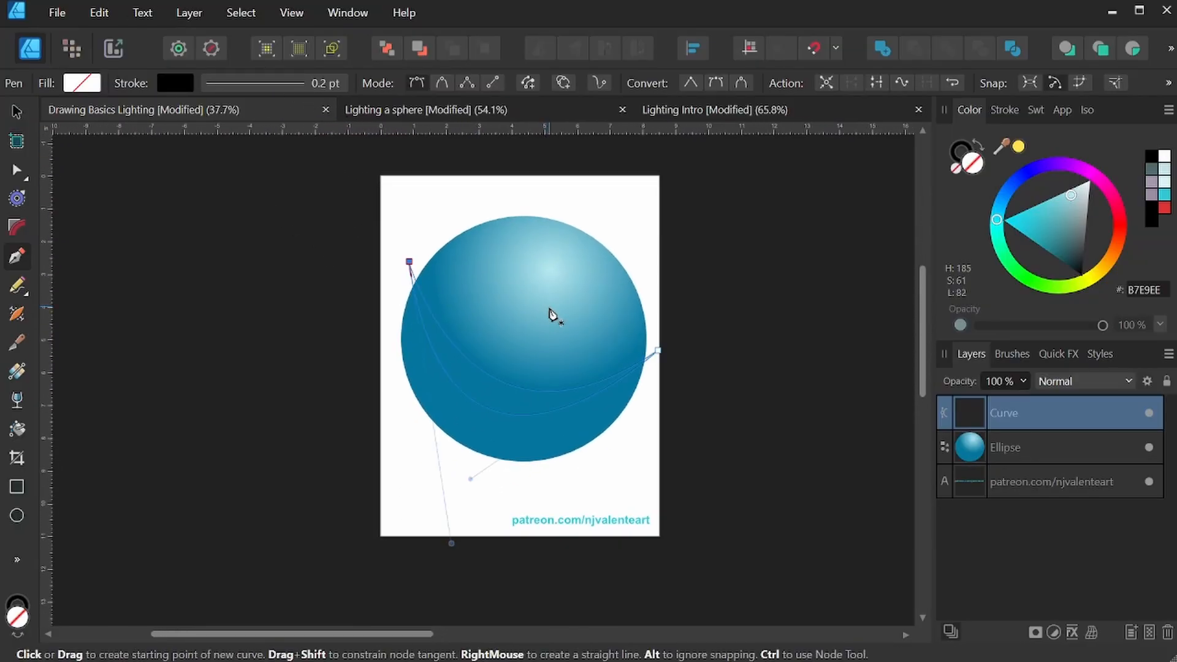
{"action": "key", "text": "ctrl+z"}
{"action": "left_click_drag", "start_coordinate": [478, 423], "coordinate": [406, 391]}
{"action": "left_click_drag", "start_coordinate": [410, 270], "coordinate": [407, 233]}
- Fill the crescent with muted purple A398AC, remove its stroke and set its blend mode to Multiply
{"action": "left_click", "coordinate": [956, 164]}
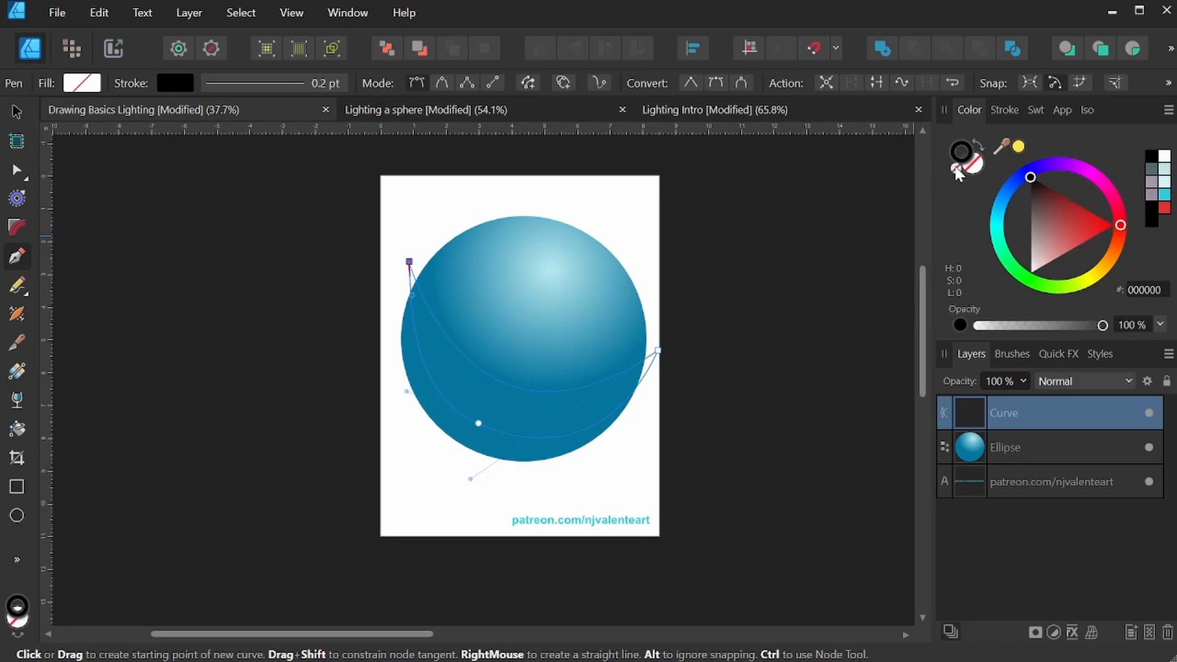
{"action": "left_click", "coordinate": [1152, 185]}
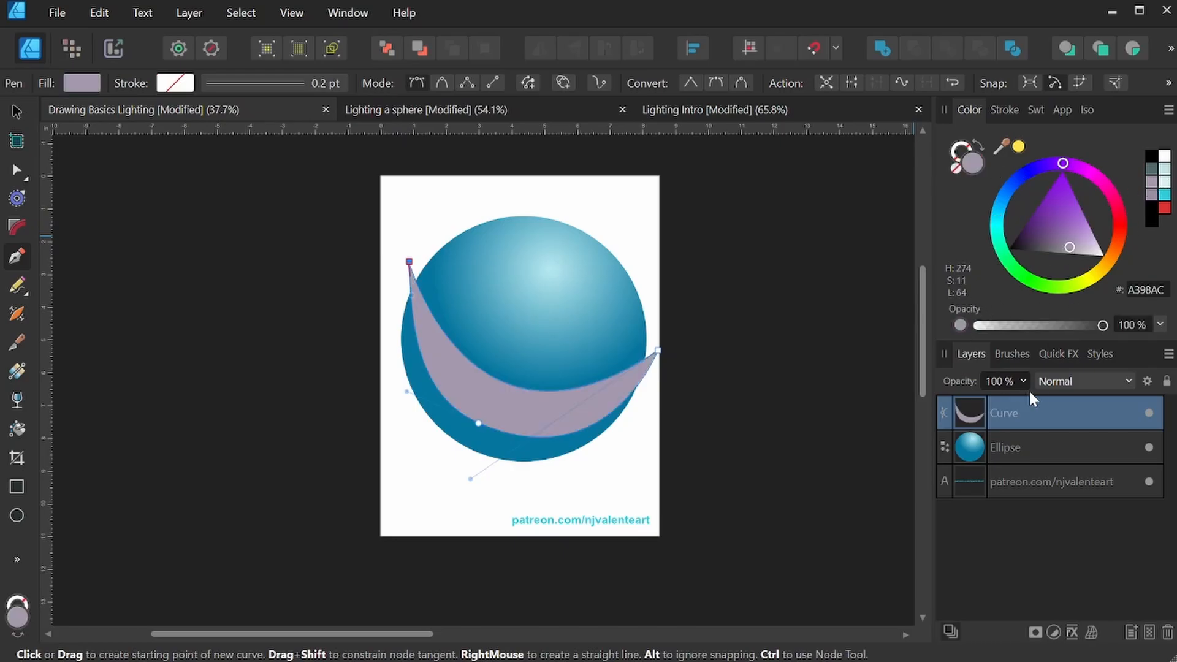
{"action": "left_click", "coordinate": [1061, 380]}
{"action": "left_click", "coordinate": [1074, 69]}
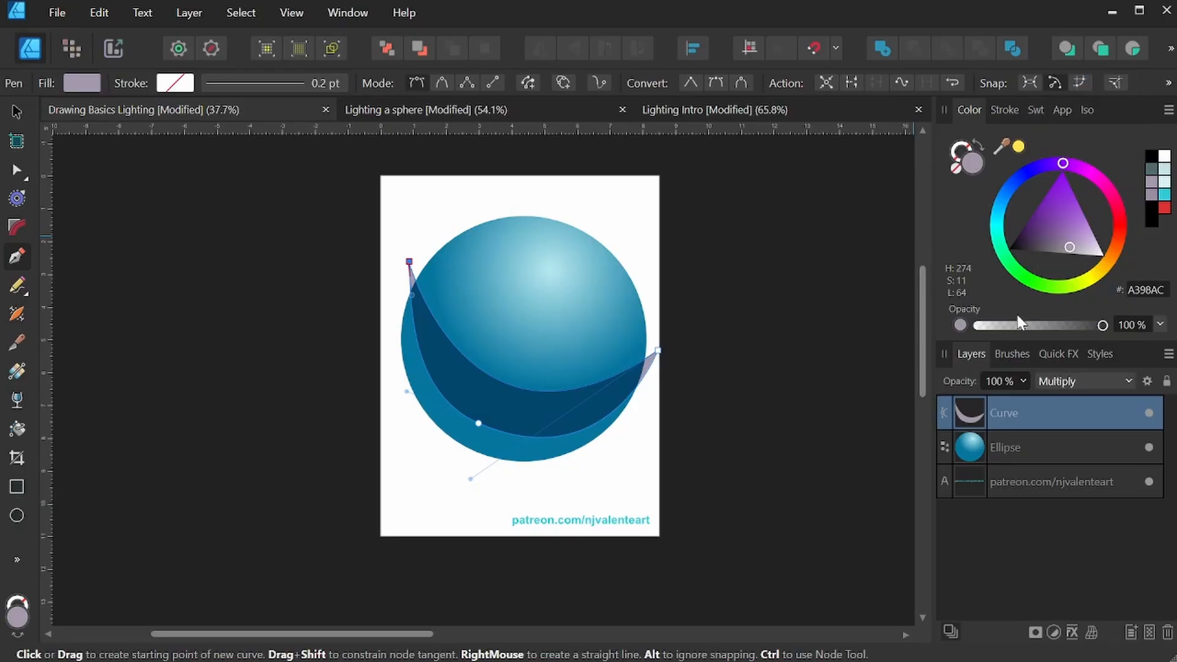
- Clip the crescent inside the sphere by nesting its curve layer within the ellipse layer
{"action": "left_click_drag", "start_coordinate": [1032, 415], "coordinate": [991, 445]}
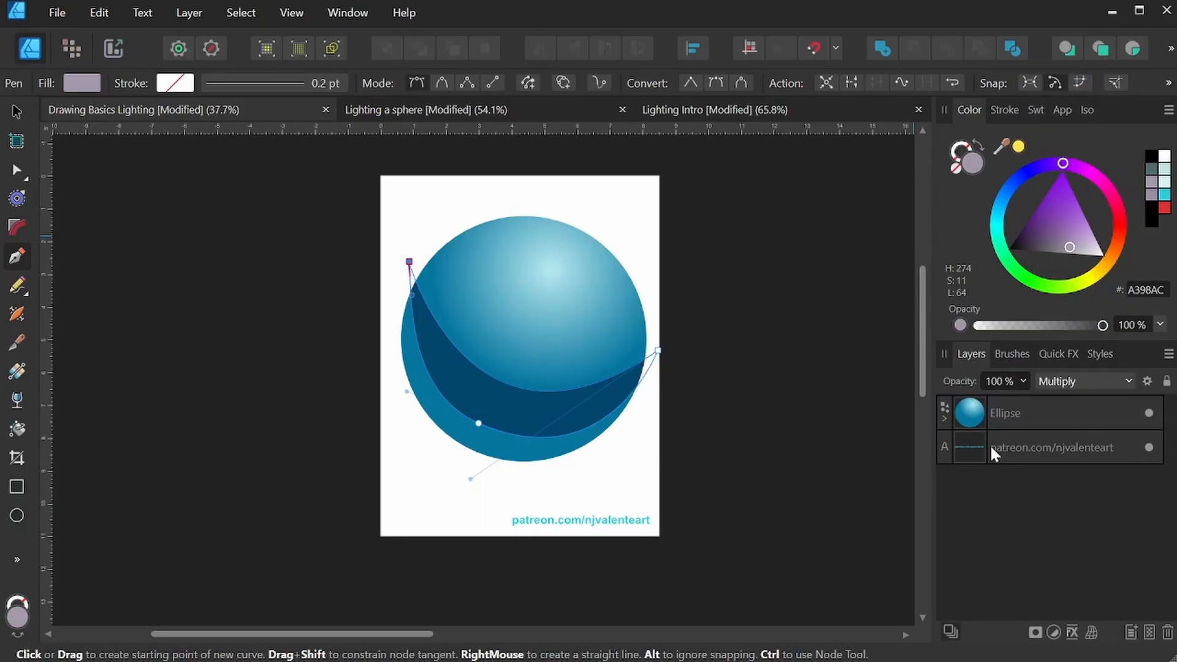
{"action": "left_click", "coordinate": [941, 422]}
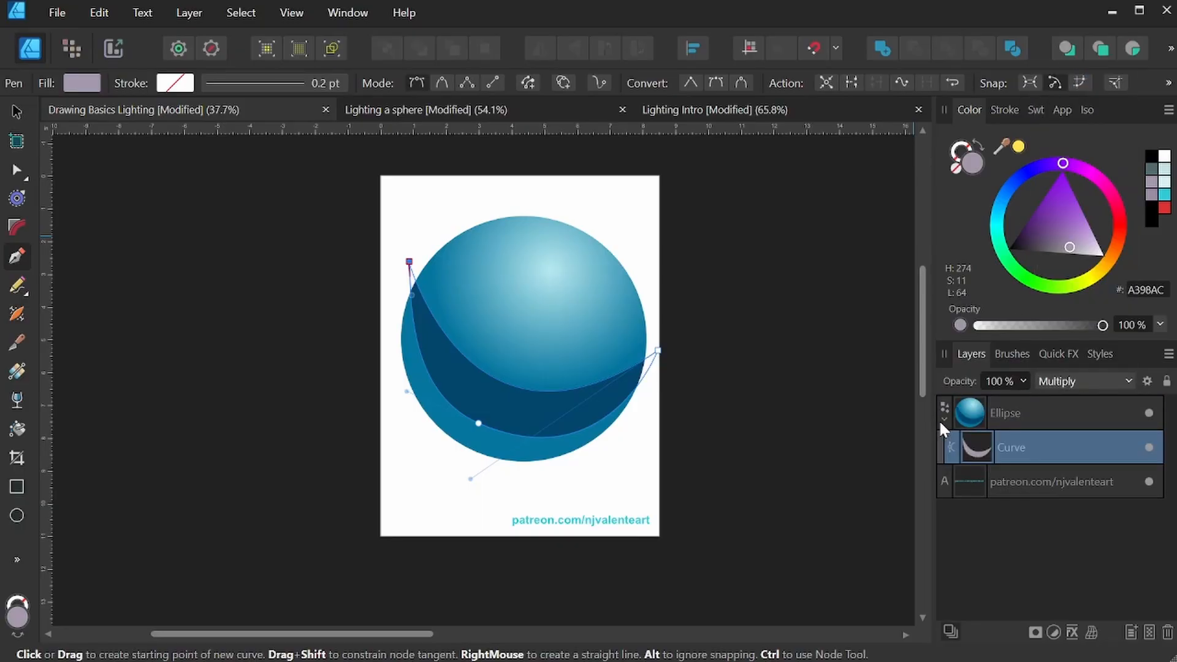
{"action": "left_click", "coordinate": [16, 114]}
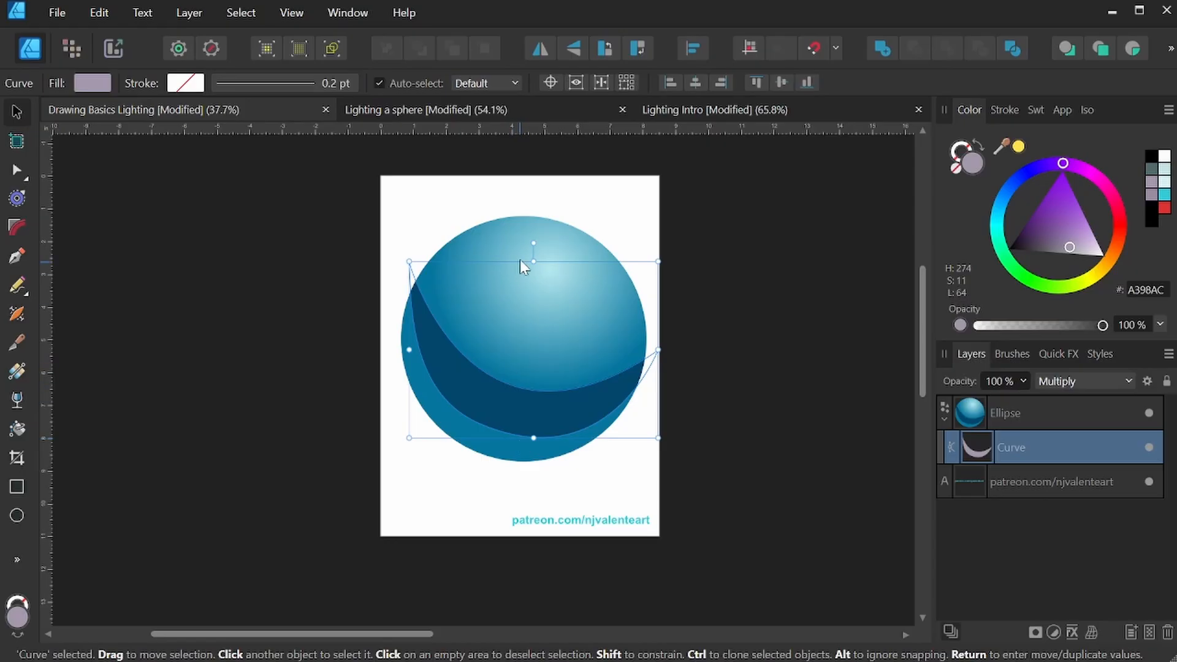
- Move the crescent's lower-left node outward toward the sphere's edge to narrow the reflected-light rim
{"action": "left_click", "coordinate": [17, 170]}
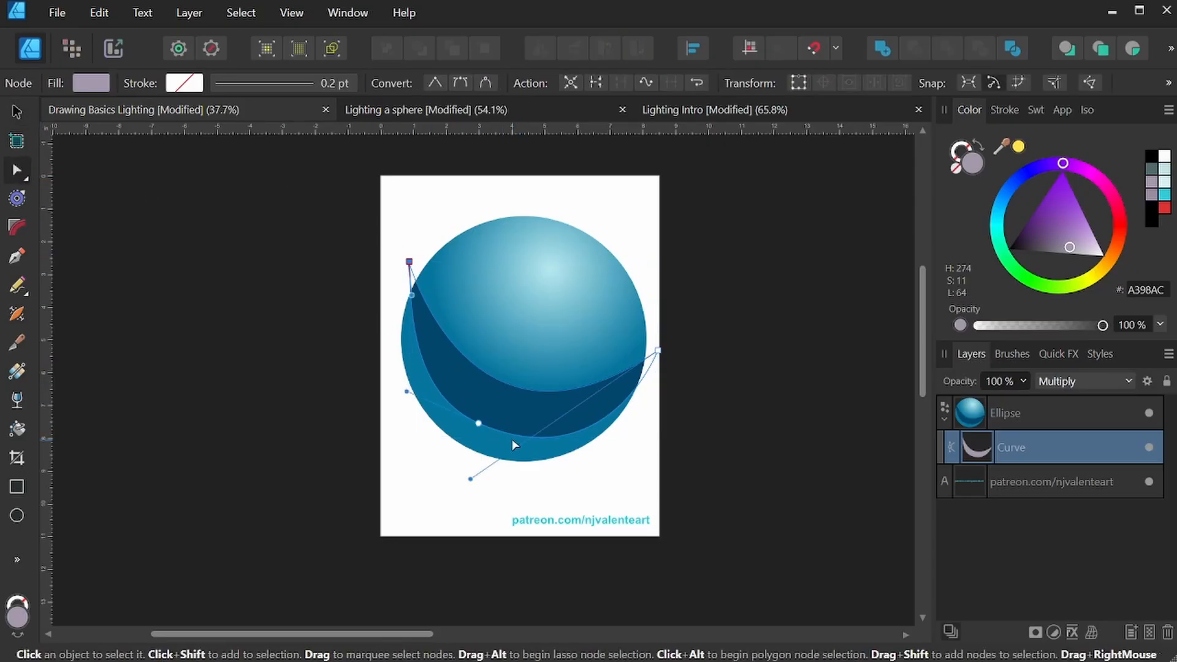
{"action": "scroll", "coordinate": [513, 445], "scroll_direction": "up", "scroll_amount": 1}
{"action": "left_click_drag", "start_coordinate": [467, 419], "coordinate": [457, 434]}
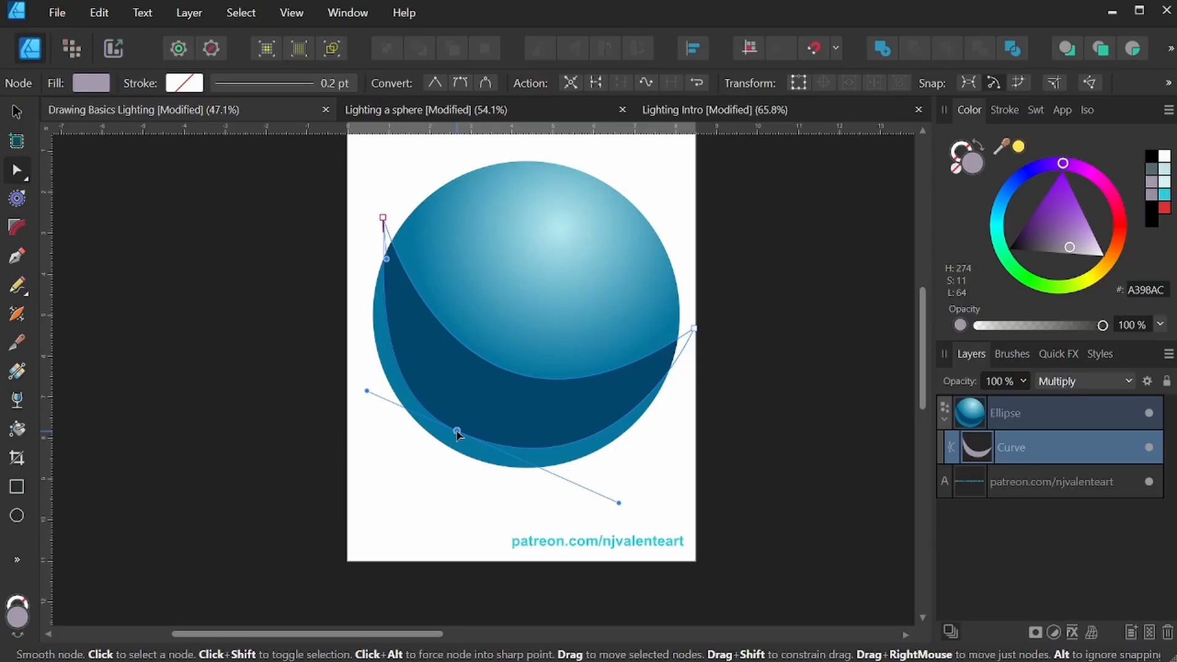
{"action": "left_click", "coordinate": [17, 111]}
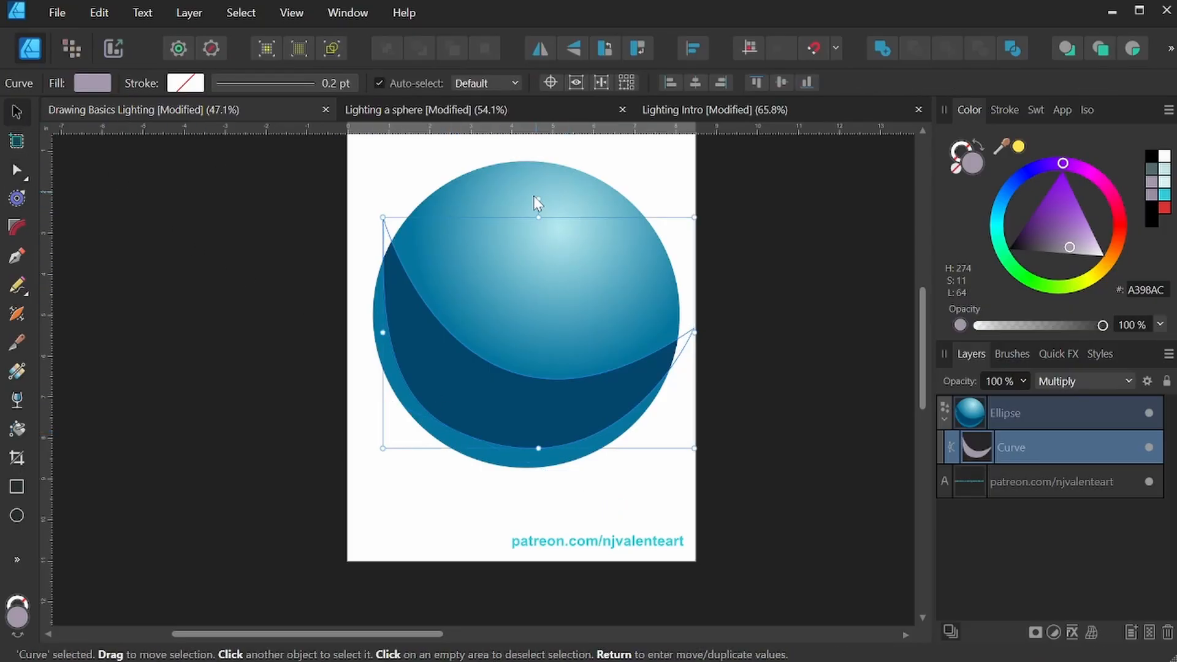
- Rotate the crescent slightly clockwise and reposition it so its rim follows the sphere's lower edge
{"action": "left_click_drag", "start_coordinate": [536, 197], "coordinate": [546, 190]}
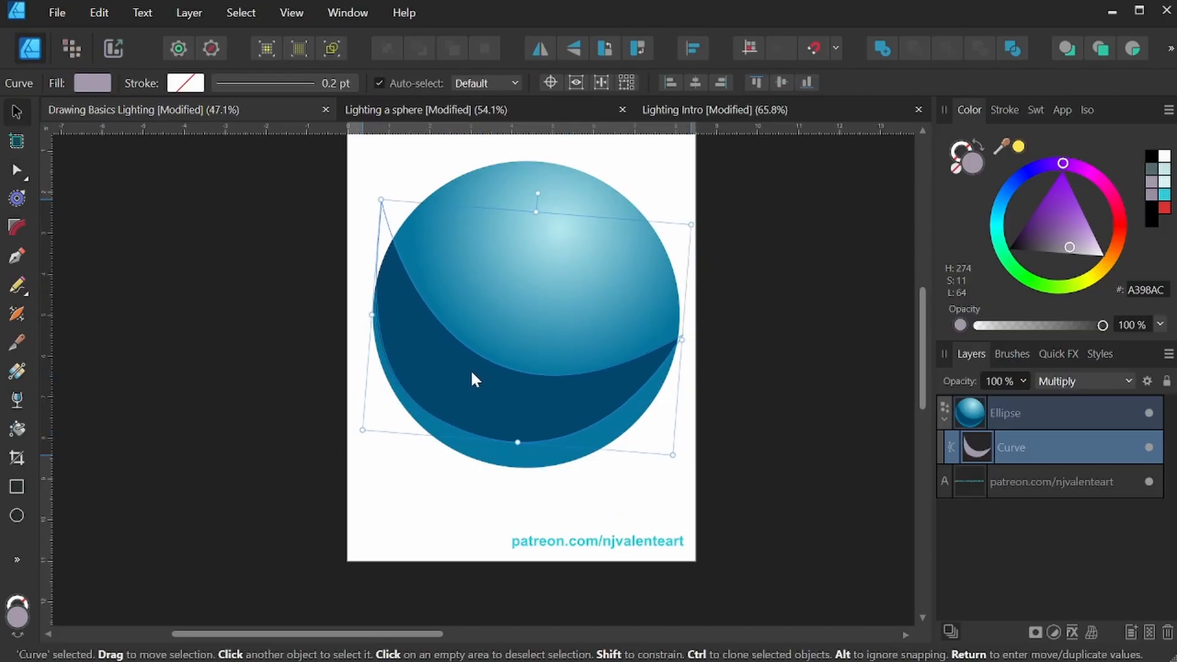
{"action": "left_click_drag", "start_coordinate": [471, 373], "coordinate": [476, 375]}
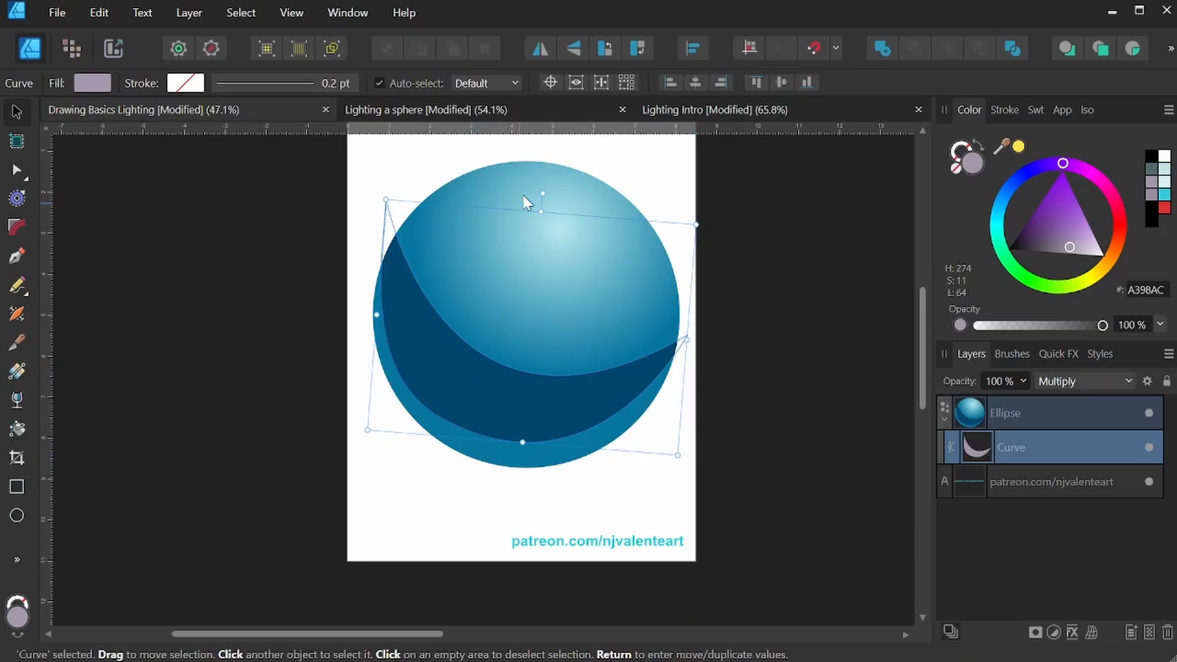
{"action": "left_click_drag", "start_coordinate": [541, 193], "coordinate": [534, 194]}
{"action": "left_click_drag", "start_coordinate": [545, 401], "coordinate": [547, 397]}
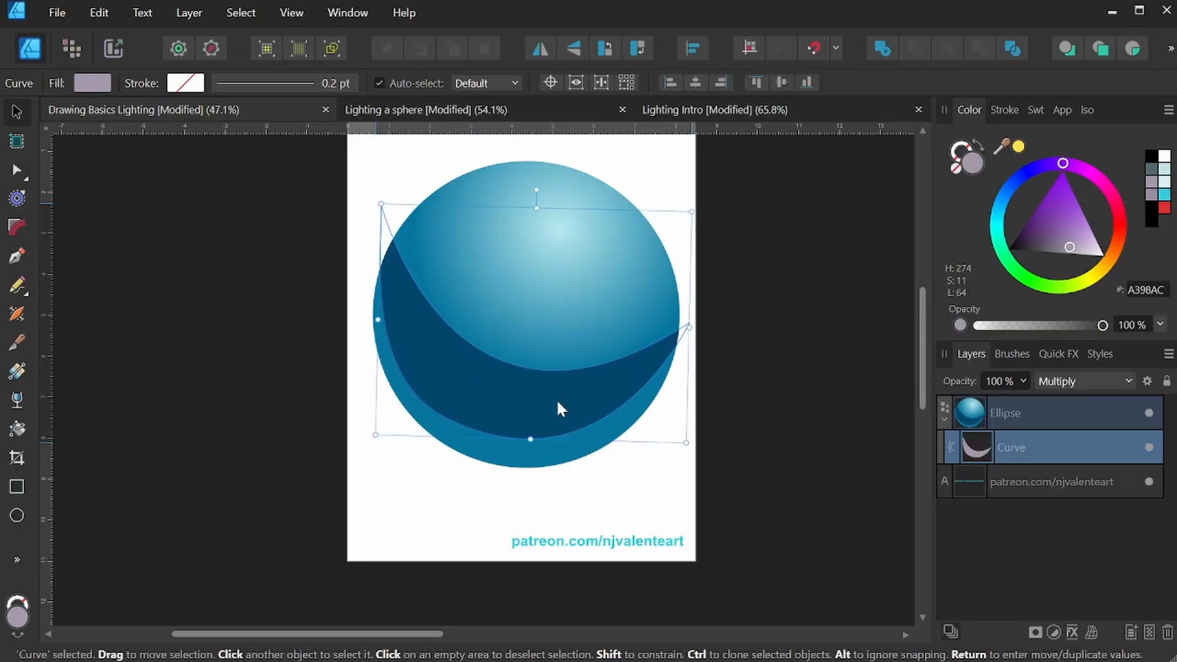
- Soften the crescent core shadow with a Gaussian Blur of 100 px
{"action": "left_click", "coordinate": [1060, 355]}
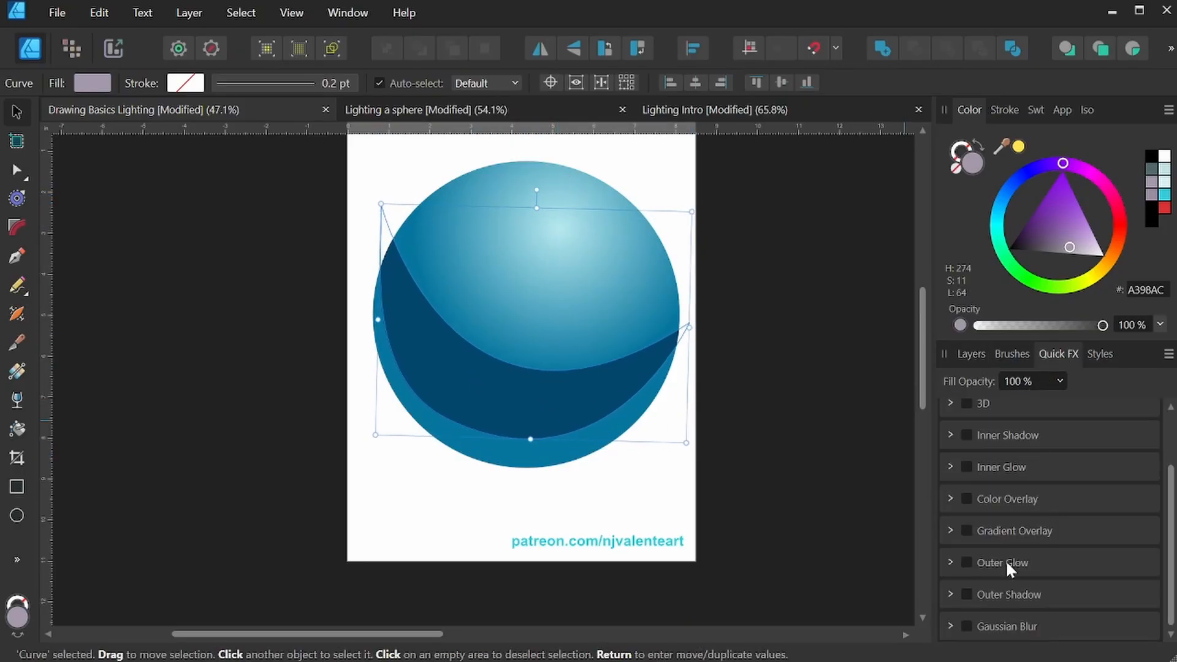
{"action": "left_click", "coordinate": [967, 627]}
{"action": "left_click_drag", "start_coordinate": [998, 605], "coordinate": [1082, 607]}
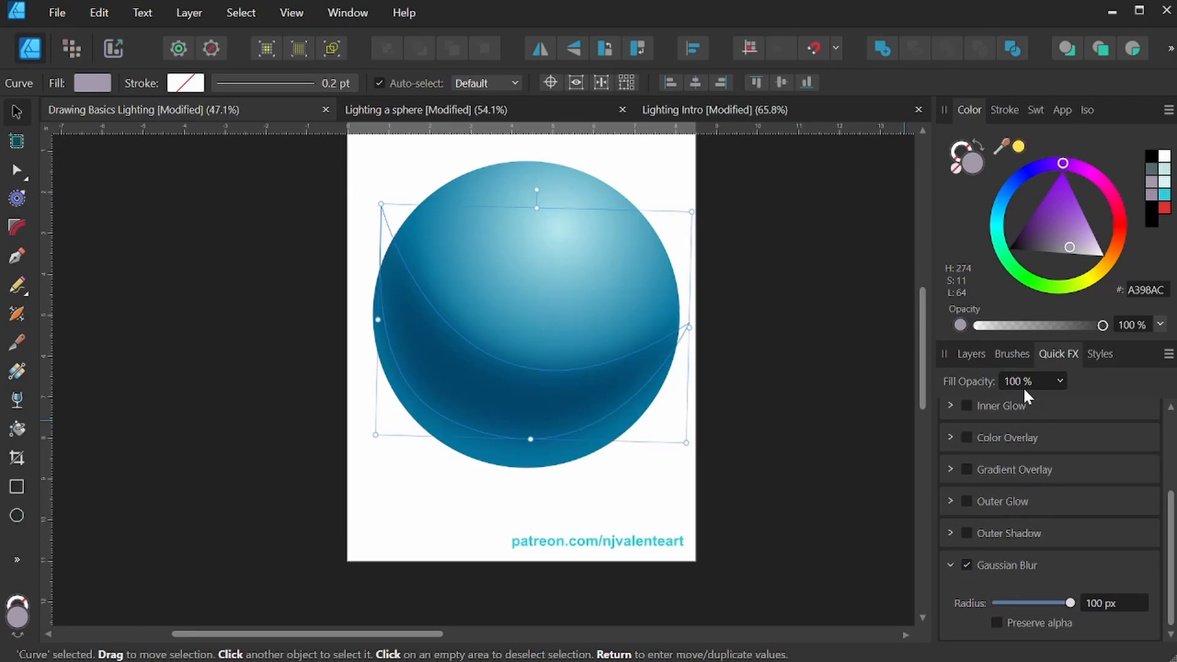
{"action": "left_click", "coordinate": [968, 353]}
{"action": "left_click", "coordinate": [542, 194]}
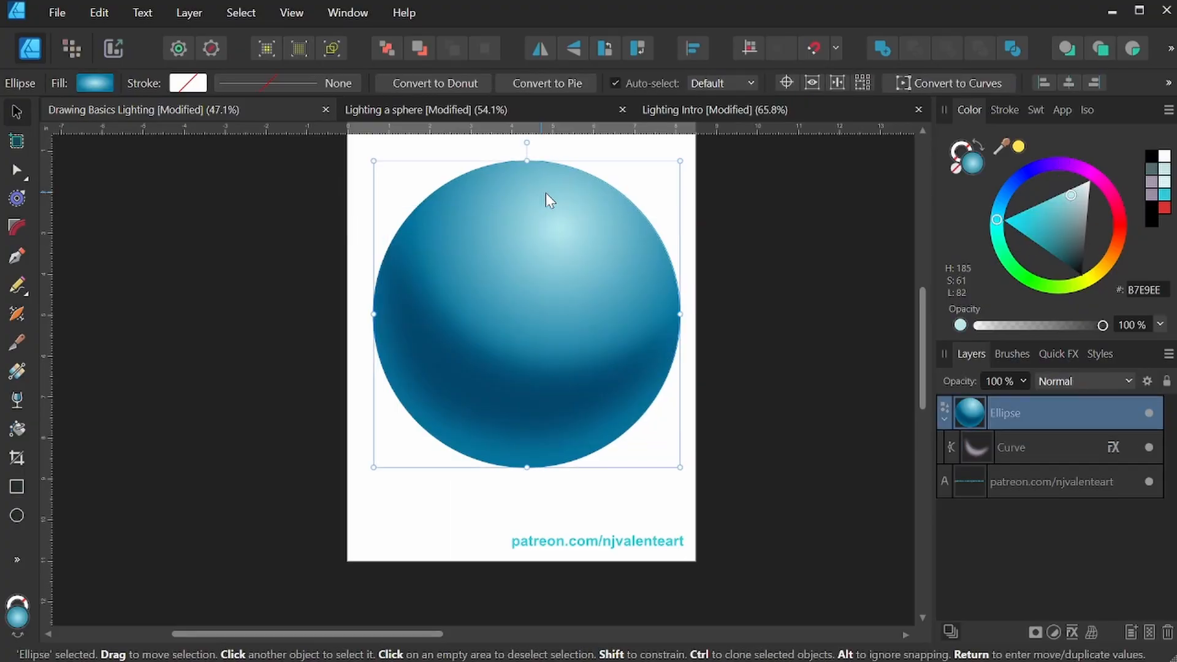
- Try a linear transparency gradient on the crescent, fading it from its upper curve toward the sphere's lower-left edge
{"action": "left_click", "coordinate": [1040, 446]}
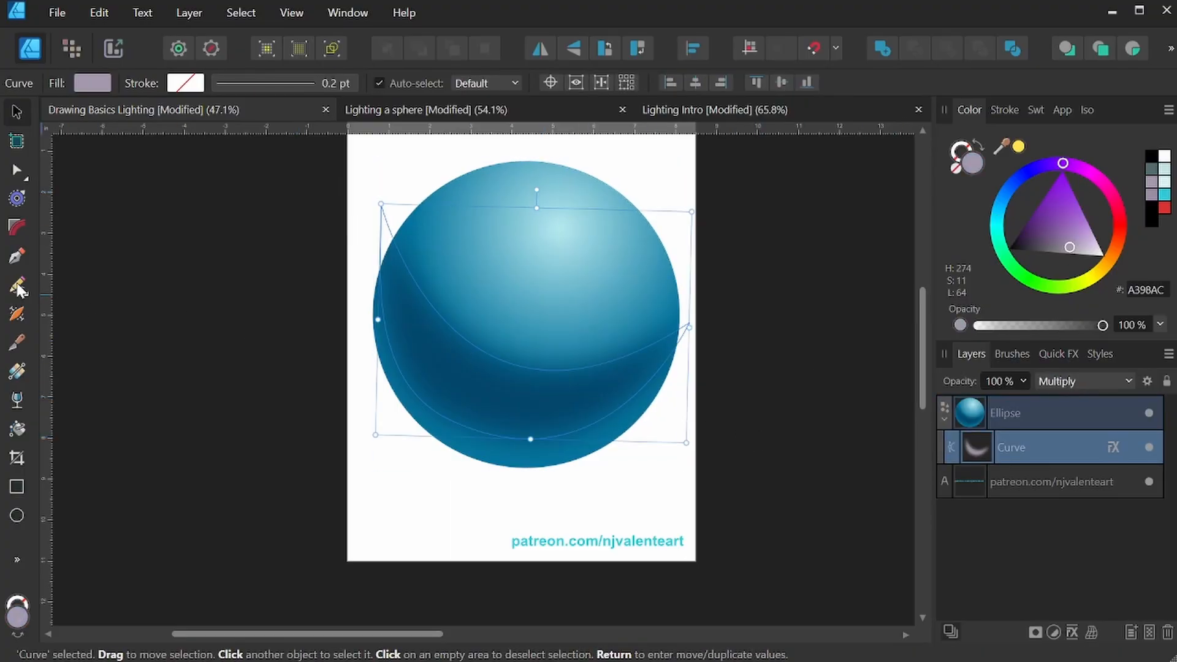
{"action": "left_click", "coordinate": [18, 401]}
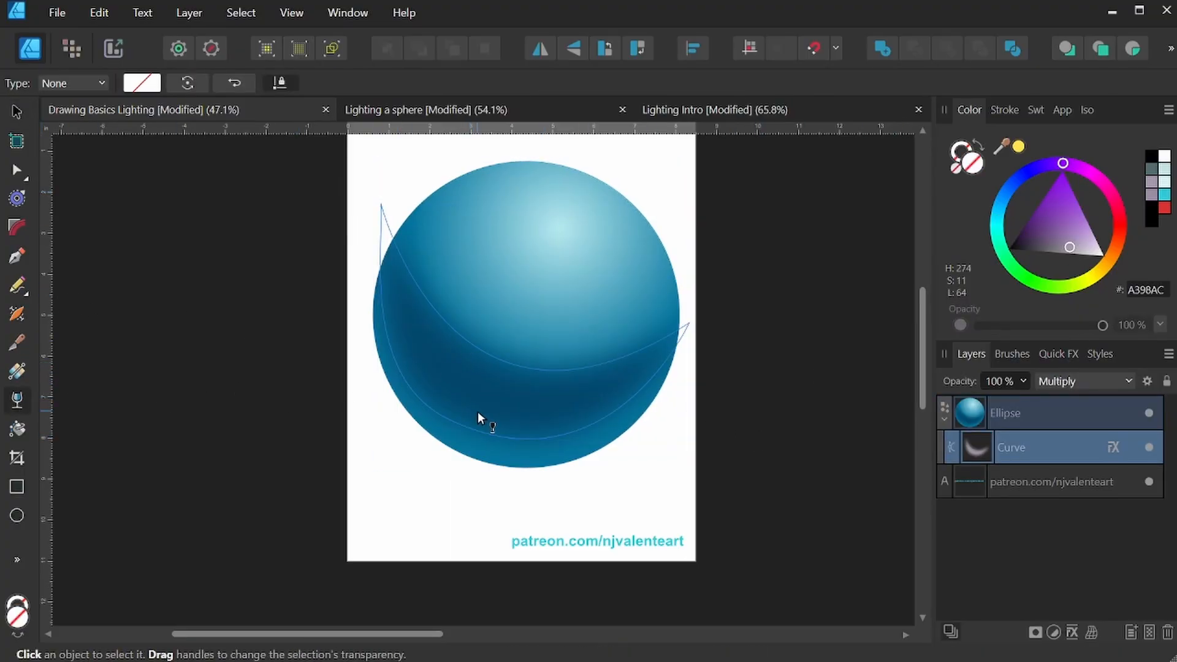
{"action": "left_click_drag", "start_coordinate": [501, 372], "coordinate": [488, 421]}
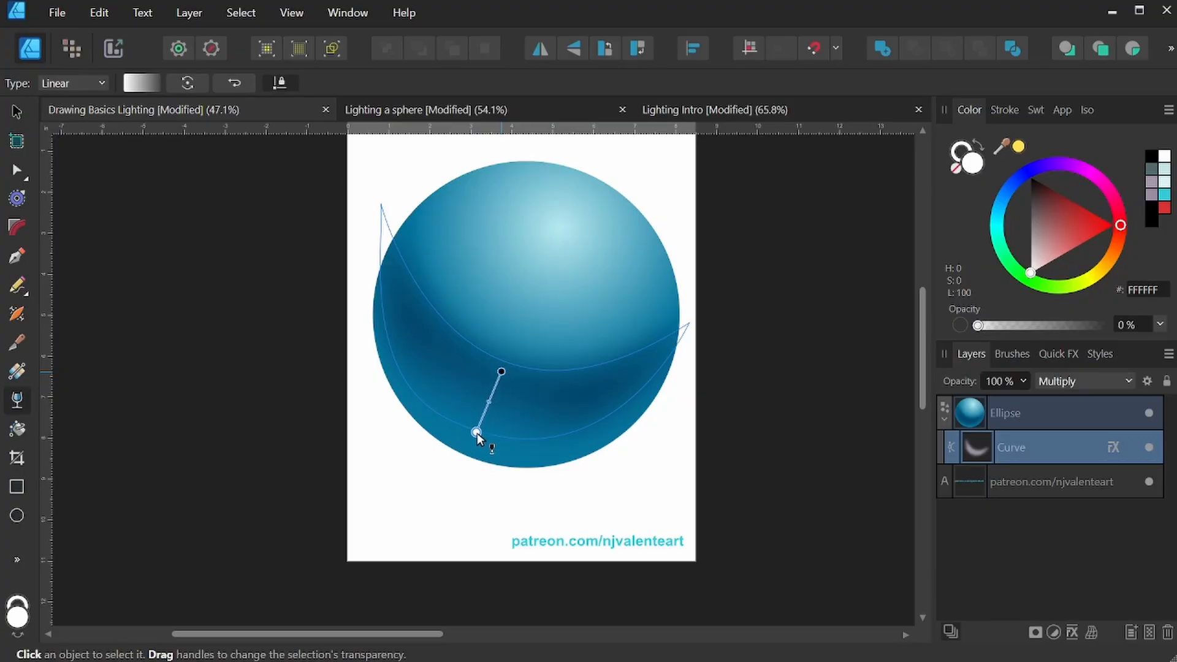
{"action": "left_click_drag", "start_coordinate": [477, 433], "coordinate": [452, 473]}
- Remove the crescent's transparency by setting its type to None, and deselect it to view the whole sphere
{"action": "left_click", "coordinate": [98, 84]}
{"action": "left_click", "coordinate": [56, 102]}
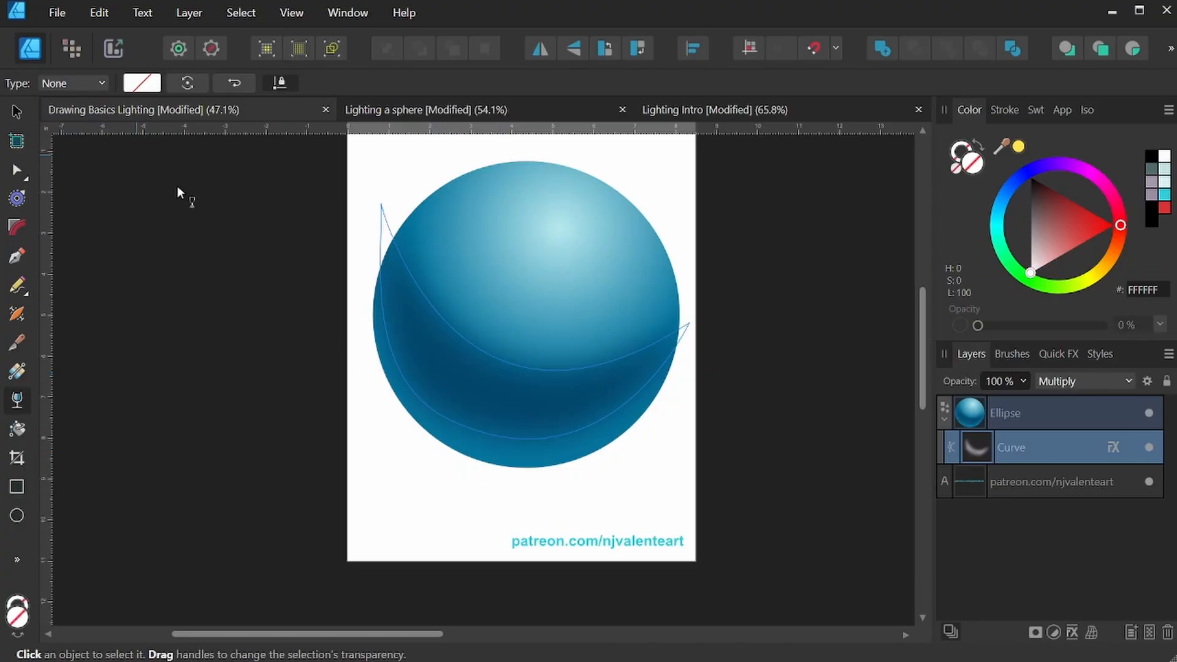
{"action": "left_click", "coordinate": [15, 110]}
{"action": "left_click", "coordinate": [241, 251]}
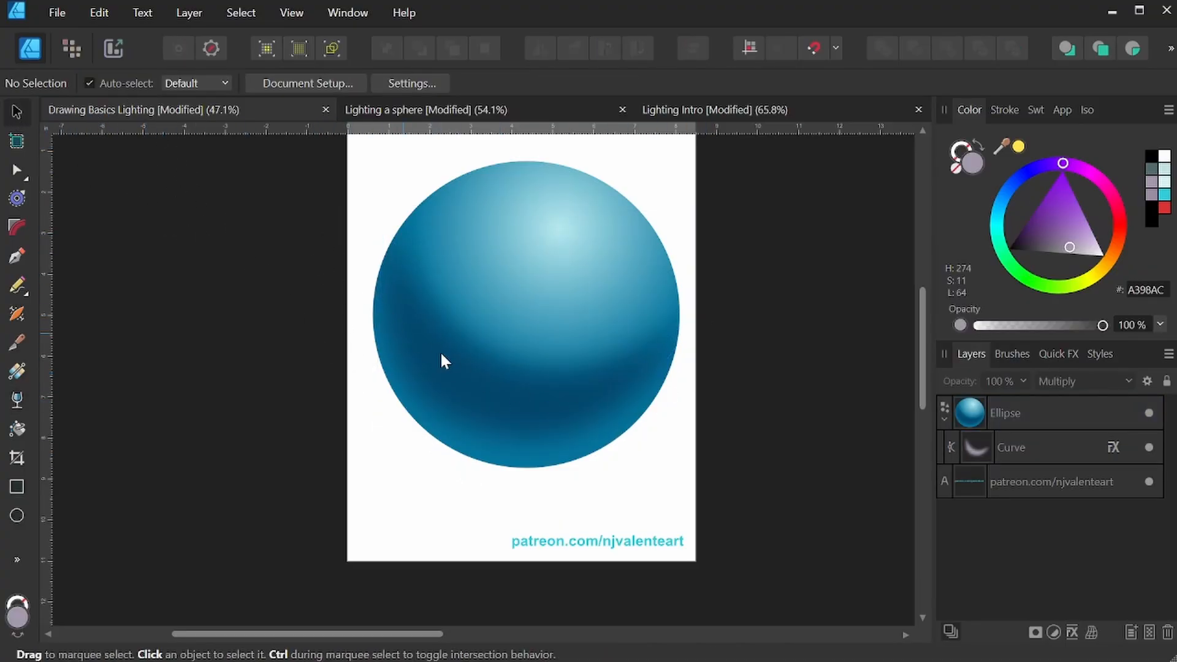
{"action": "scroll", "coordinate": [740, 284], "scroll_direction": "down", "scroll_amount": 2}
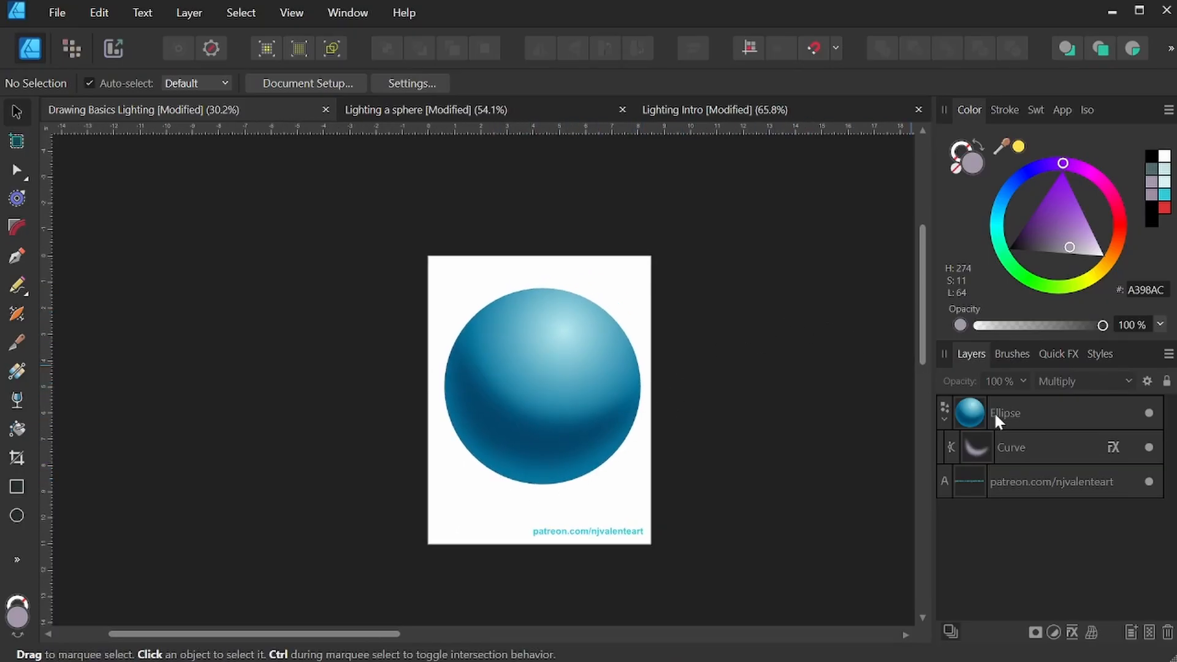
- Reapply a linear transparency to the crescent, fading it toward the sphere's lower-left edge, and compare the deselected result
{"action": "left_click", "coordinate": [1042, 447]}
{"action": "scroll", "coordinate": [551, 439], "scroll_direction": "up", "scroll_amount": 2}
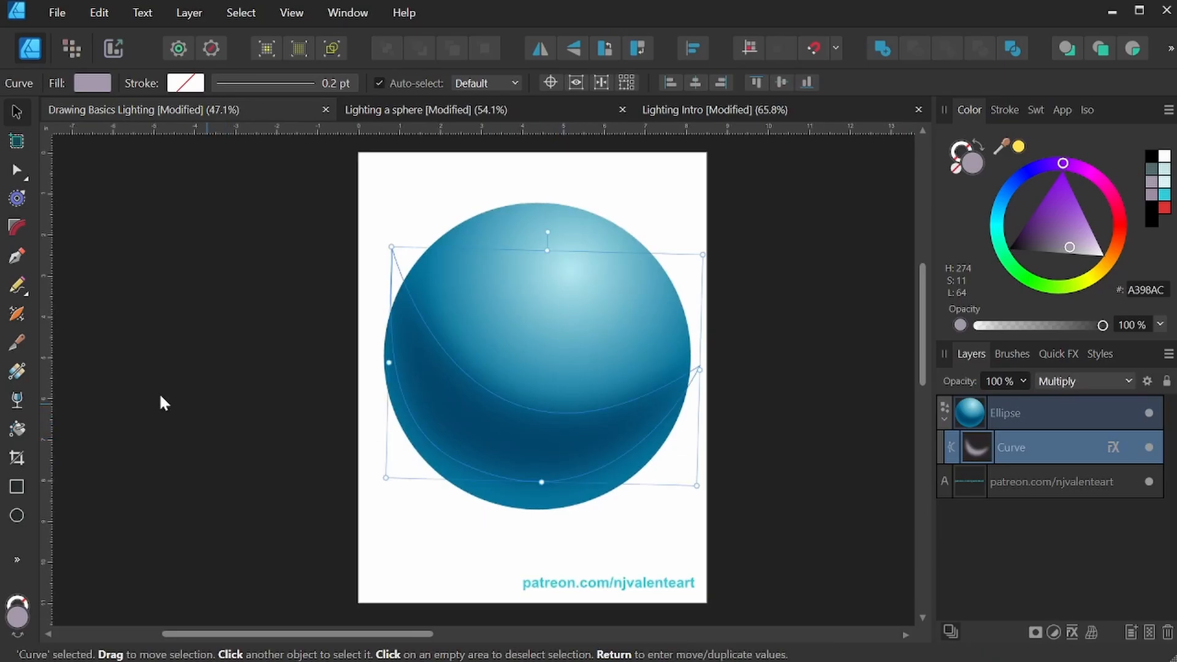
{"action": "left_click", "coordinate": [16, 399]}
{"action": "left_click_drag", "start_coordinate": [495, 424], "coordinate": [471, 476]}
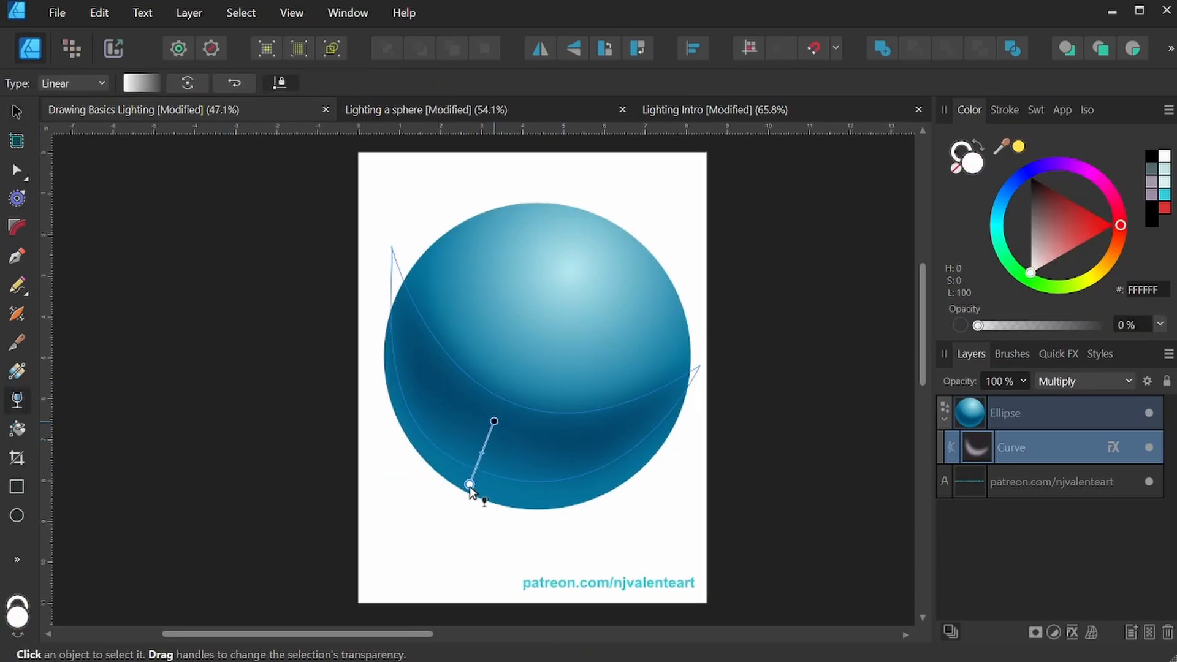
{"action": "left_click", "coordinate": [16, 112]}
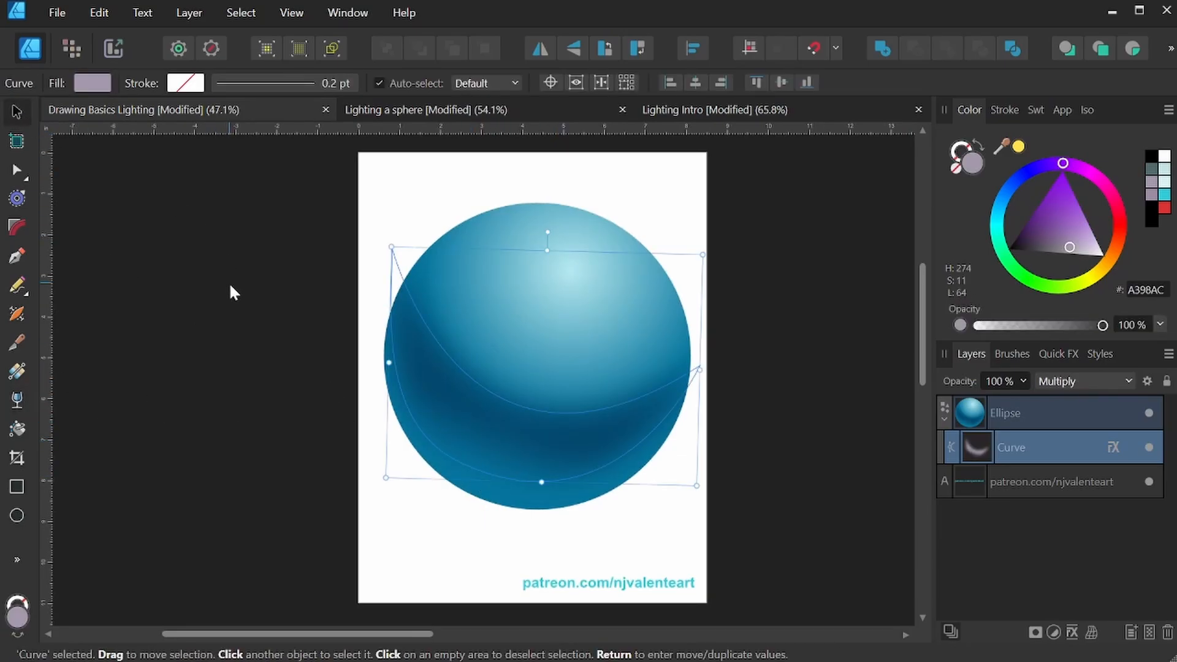
{"action": "left_click", "coordinate": [231, 289]}
{"action": "scroll", "coordinate": [460, 350], "scroll_direction": "down", "scroll_amount": 2}
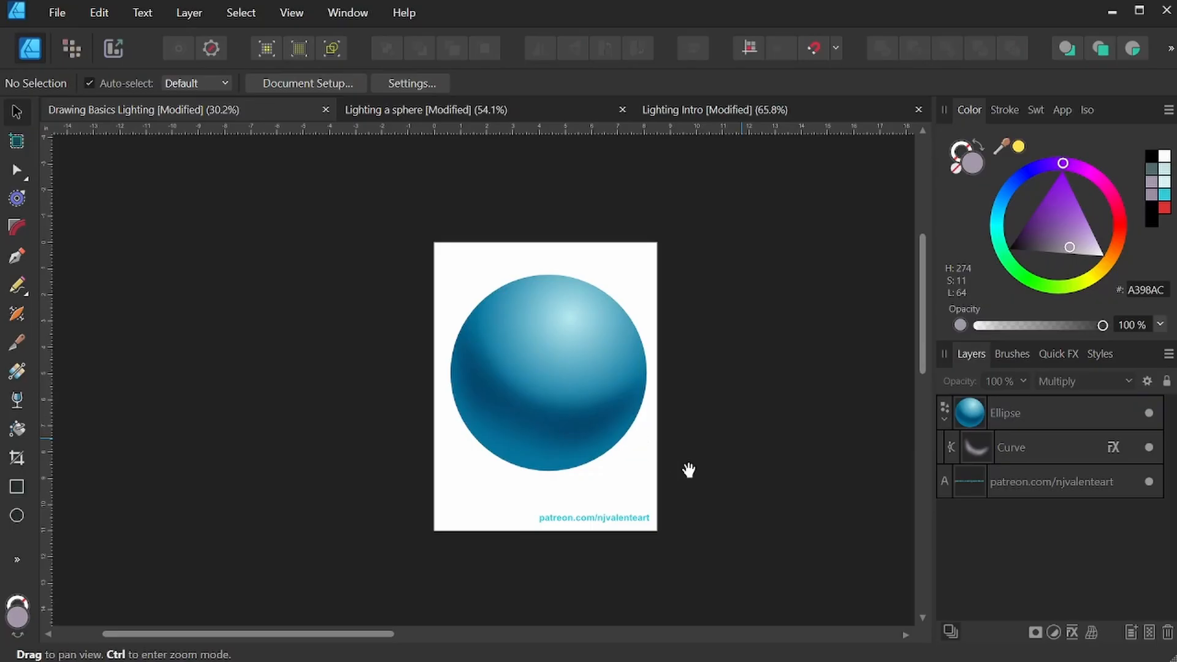
- Reset the crescent's transparency type to None again and deselect it
{"action": "left_click", "coordinate": [1015, 447]}
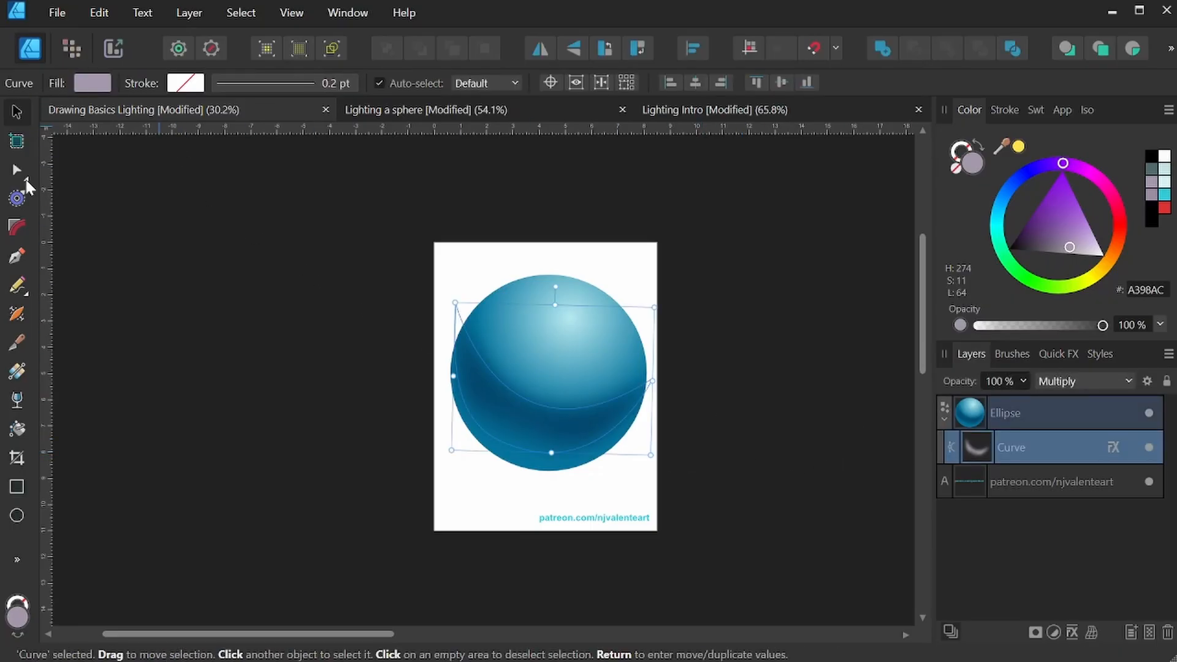
{"action": "left_click", "coordinate": [22, 401]}
{"action": "left_click", "coordinate": [65, 82]}
{"action": "left_click", "coordinate": [74, 104]}
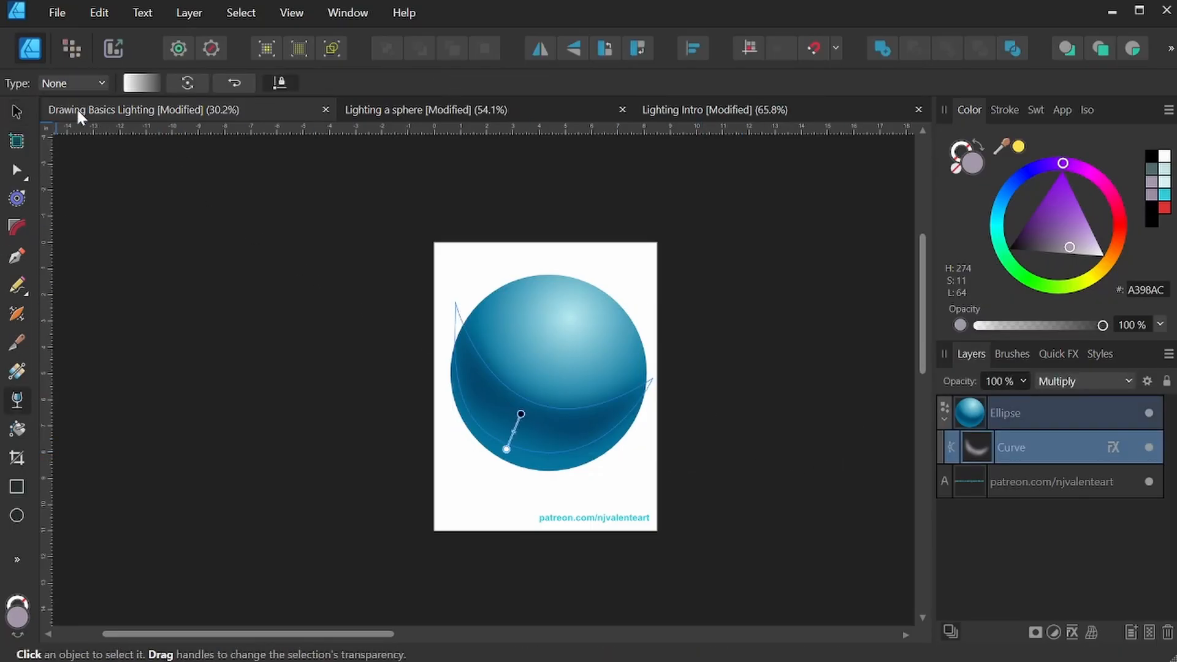
{"action": "left_click", "coordinate": [108, 183]}
- Draw a small ellipse over the sphere's brightest area, fill it white FFFFFF and rotate it clockwise to follow the surface
{"action": "left_click_drag", "start_coordinate": [688, 421], "coordinate": [748, 441]}
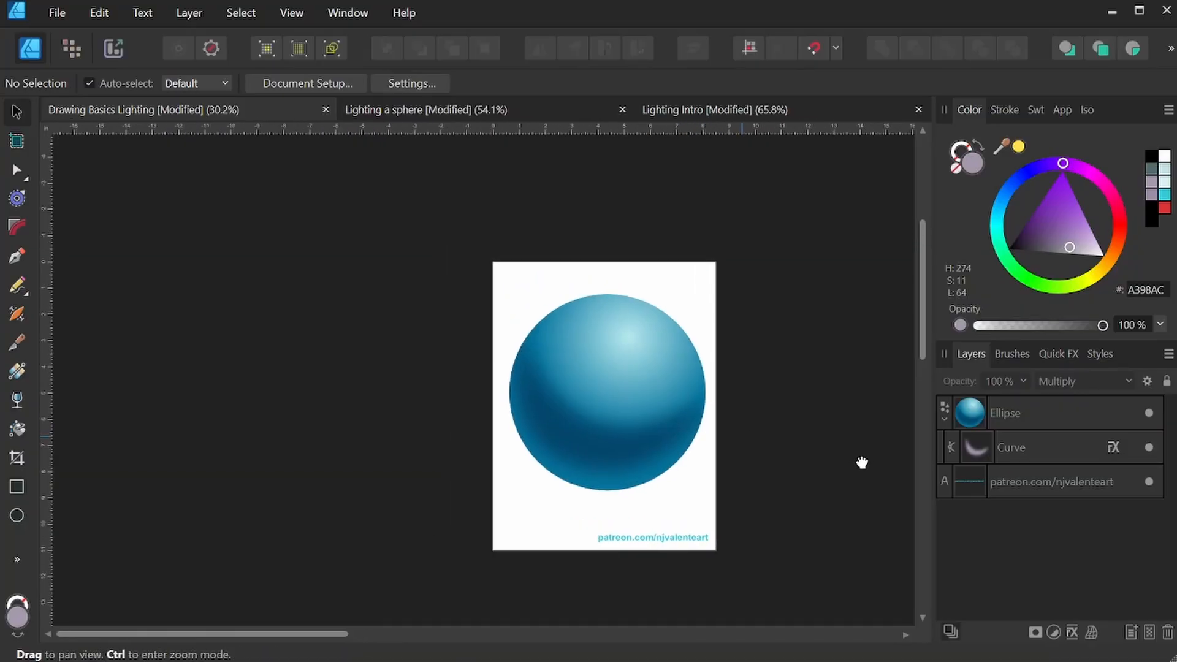
{"action": "scroll", "coordinate": [704, 380], "scroll_direction": "up", "scroll_amount": 2}
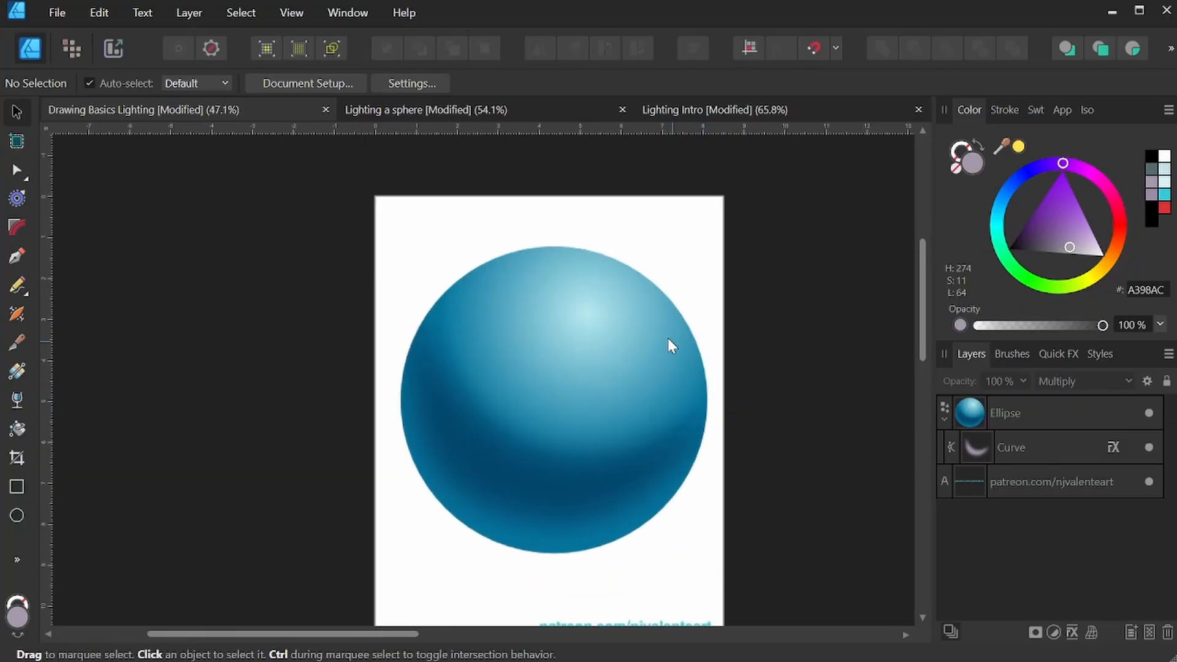
{"action": "left_click", "coordinate": [18, 514]}
{"action": "scroll", "coordinate": [497, 368], "scroll_direction": "up", "scroll_amount": 2}
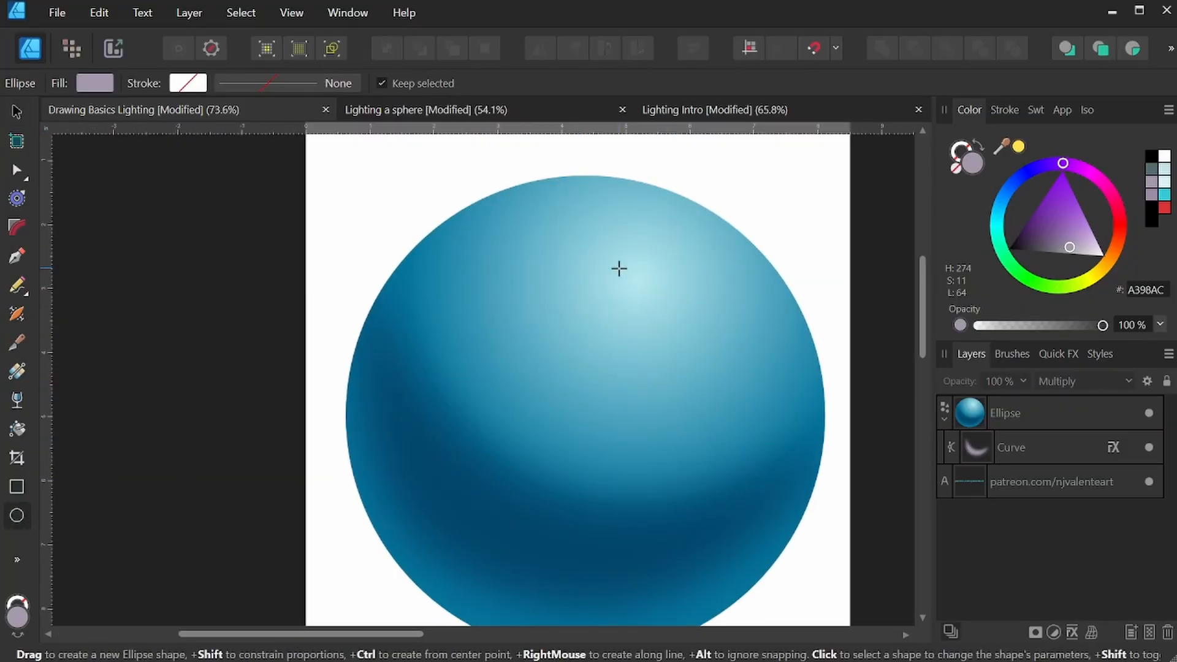
{"action": "left_click_drag", "start_coordinate": [619, 267], "coordinate": [660, 297]}
{"action": "left_click_drag", "start_coordinate": [1059, 248], "coordinate": [1103, 255]}
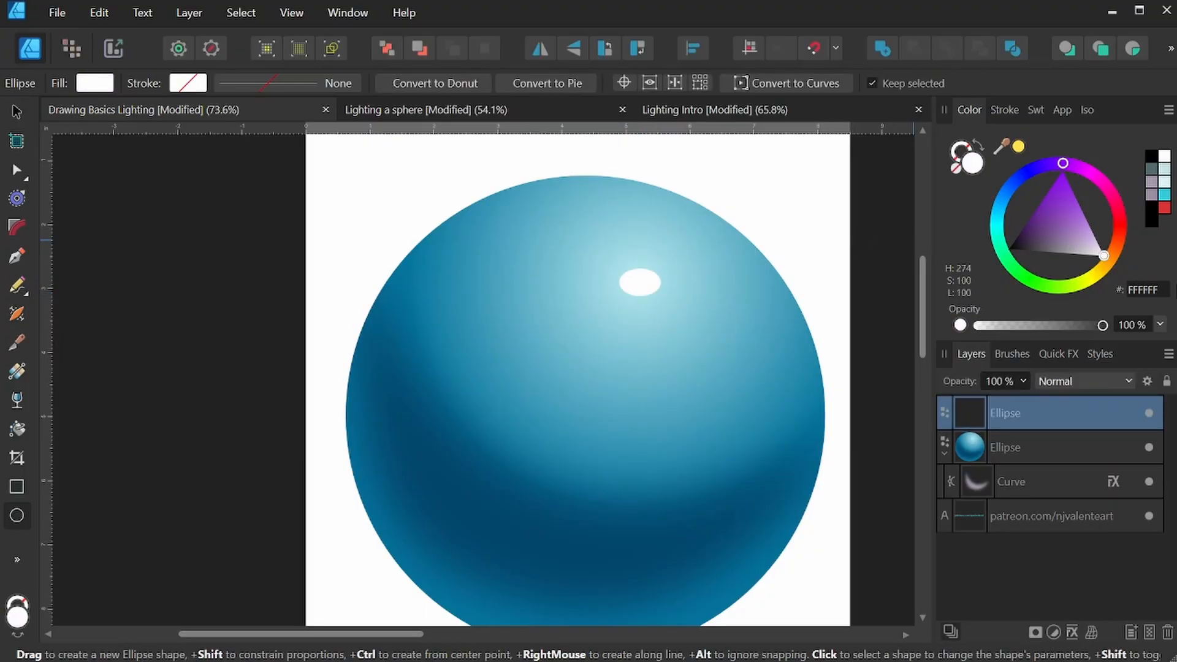
{"action": "left_click_drag", "start_coordinate": [640, 250], "coordinate": [660, 253]}
- Apply a Gaussian Blur to the white highlight ellipse, adjusting the radius until its edges glow softly
{"action": "left_click", "coordinate": [1059, 356]}
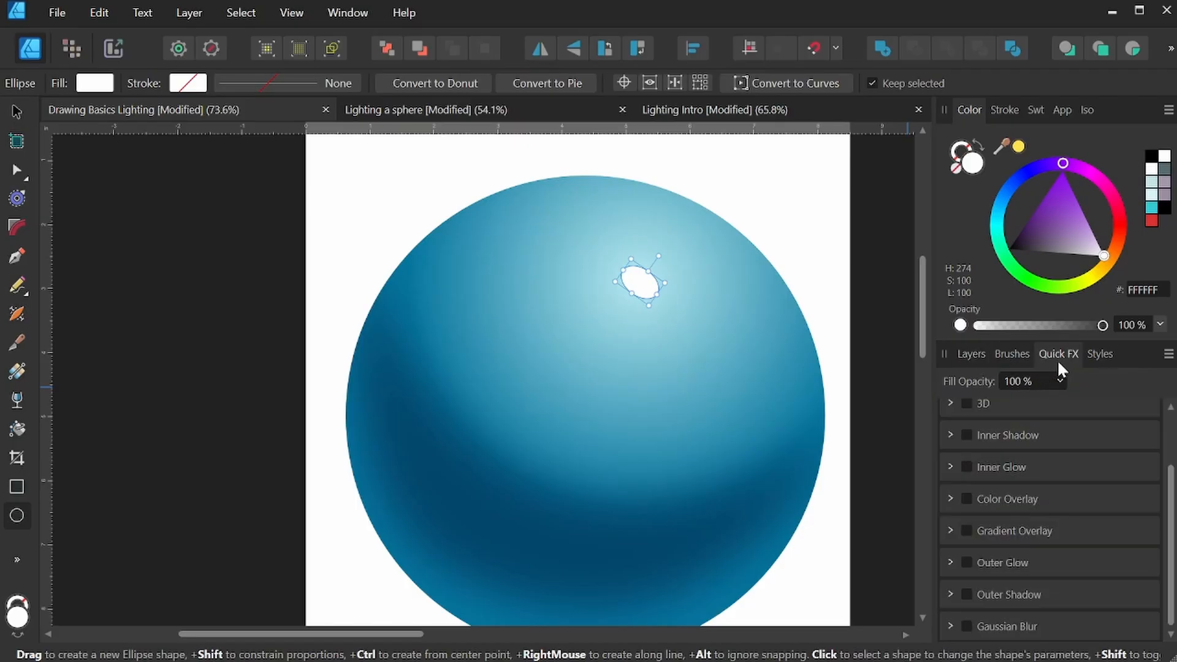
{"action": "left_click", "coordinate": [968, 626]}
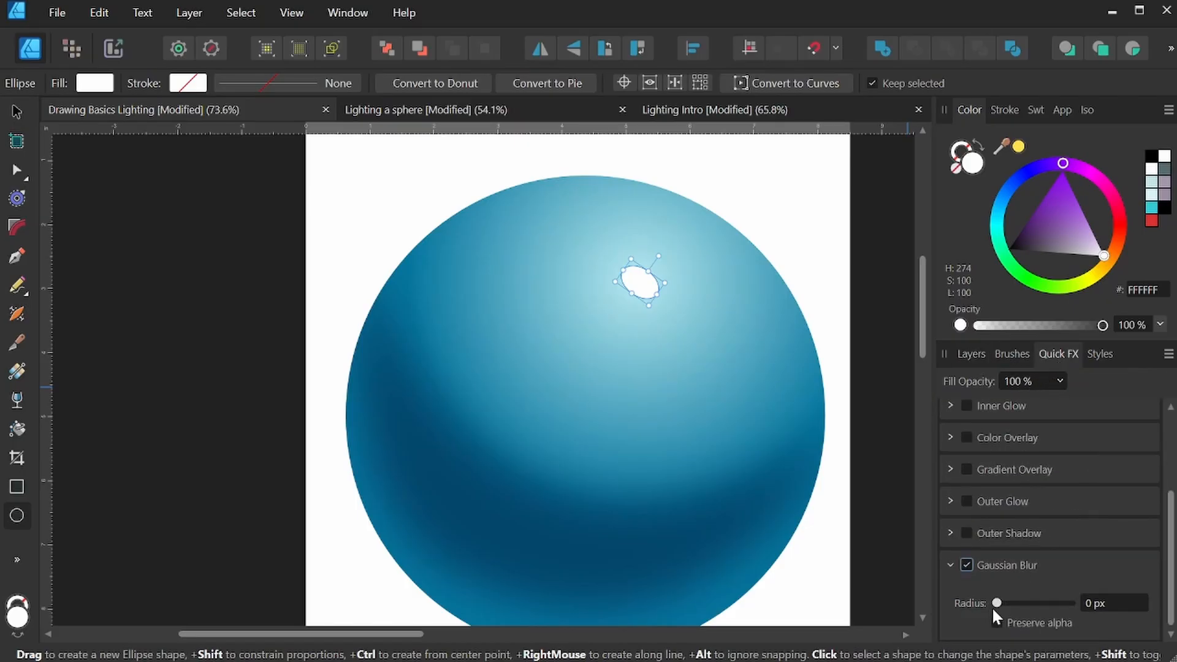
{"action": "left_click_drag", "start_coordinate": [992, 606], "coordinate": [1049, 610]}
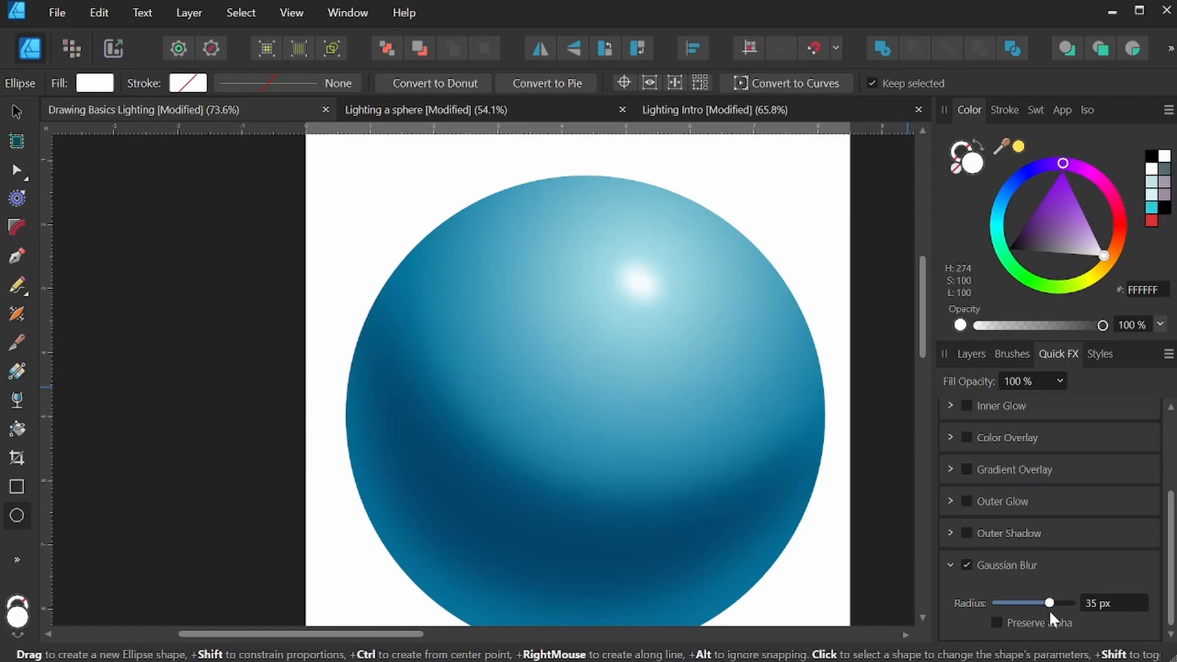
{"action": "mouse_move", "coordinate": [1049, 610]}
{"action": "left_mouse_down"}
{"action": "mouse_move", "coordinate": [1032, 610]}
{"action": "mouse_move", "coordinate": [1094, 601]}
{"action": "mouse_move", "coordinate": [1049, 613]}
{"action": "mouse_move", "coordinate": [1064, 617]}
{"action": "left_mouse_up"}
{"action": "left_click_drag", "start_coordinate": [1067, 616], "coordinate": [1062, 616]}
- Nest the highlight layer inside the sphere's ellipse layer and collapse that layer's contents
{"action": "left_click", "coordinate": [972, 355]}
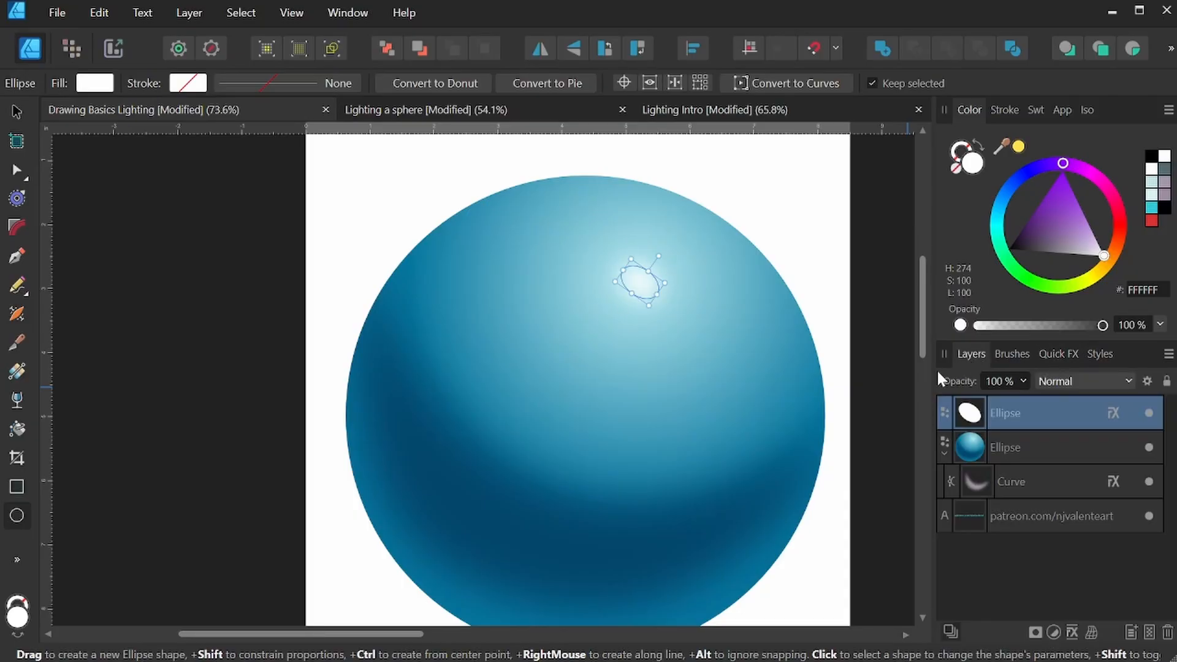
{"action": "left_click_drag", "start_coordinate": [1018, 408], "coordinate": [1010, 459]}
{"action": "left_click", "coordinate": [945, 419]}
{"action": "scroll", "coordinate": [797, 429], "scroll_direction": "down", "scroll_amount": 5}
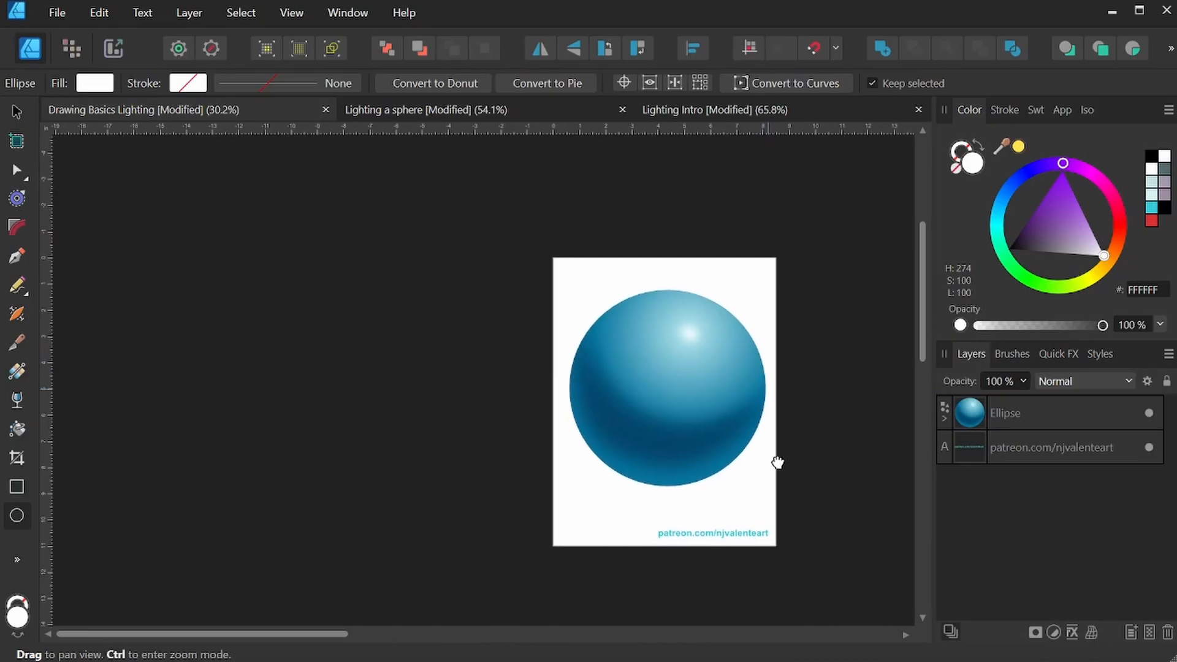
- Draw a wide, flat ellipse across the sphere's base, extending past the page's left edge, and fill it with 9E96A5
{"action": "left_click_drag", "start_coordinate": [380, 362], "coordinate": [339, 362]}
{"action": "left_click_drag", "start_coordinate": [450, 393], "coordinate": [432, 390]}
{"action": "scroll", "coordinate": [454, 380], "scroll_direction": "up", "scroll_amount": 2}
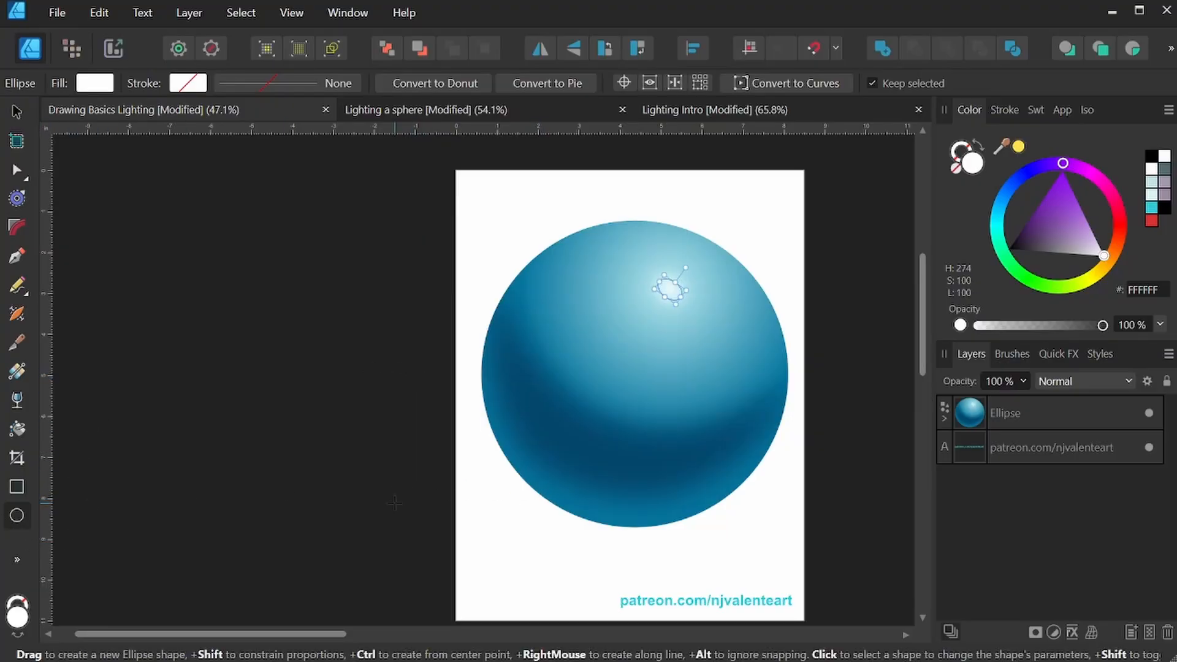
{"action": "left_click_drag", "start_coordinate": [395, 503], "coordinate": [769, 536]}
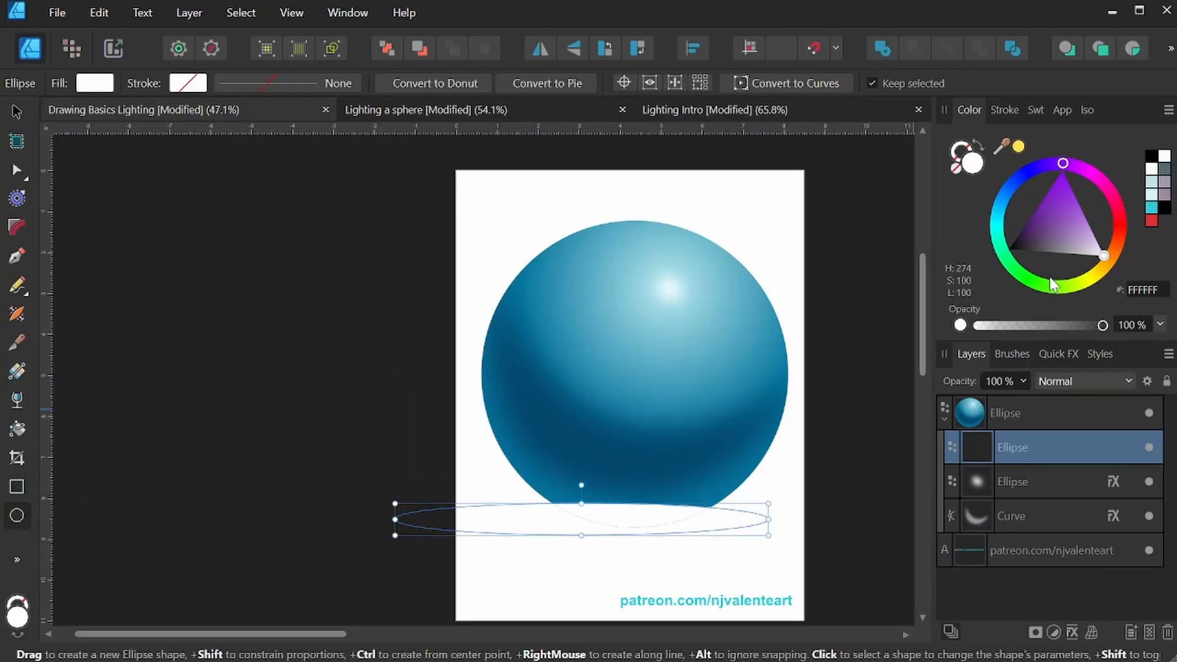
{"action": "left_click_drag", "start_coordinate": [1062, 248], "coordinate": [1068, 249]}
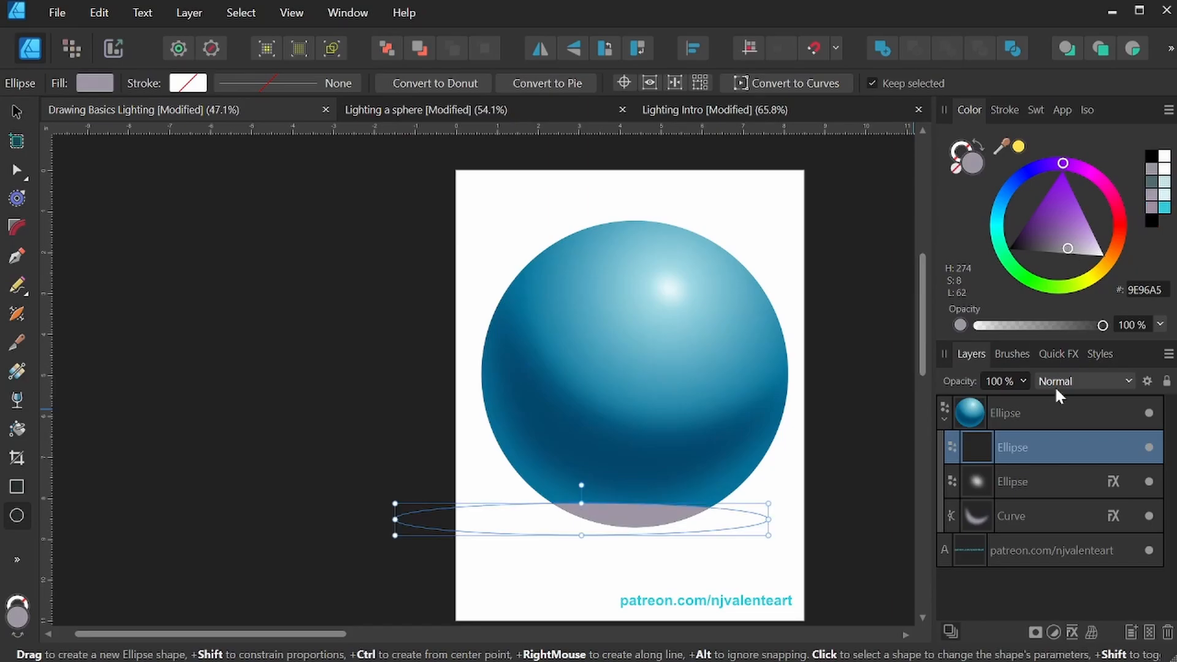
- Set the flat cast-shadow ellipse to Multiply and move its layer out of the sphere to below it
{"action": "left_click", "coordinate": [1056, 385]}
{"action": "left_click", "coordinate": [1056, 43]}
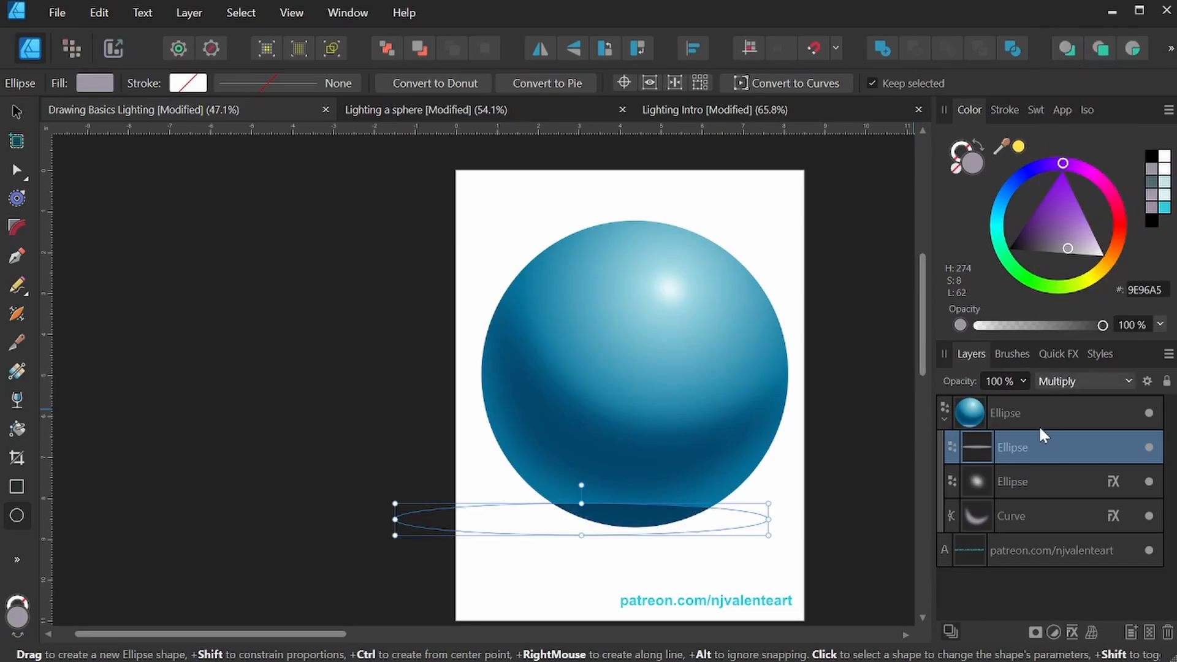
{"action": "mouse_move", "coordinate": [1042, 447]}
{"action": "left_mouse_down"}
{"action": "mouse_move", "coordinate": [978, 484]}
{"action": "mouse_move", "coordinate": [969, 547]}
{"action": "left_mouse_up"}
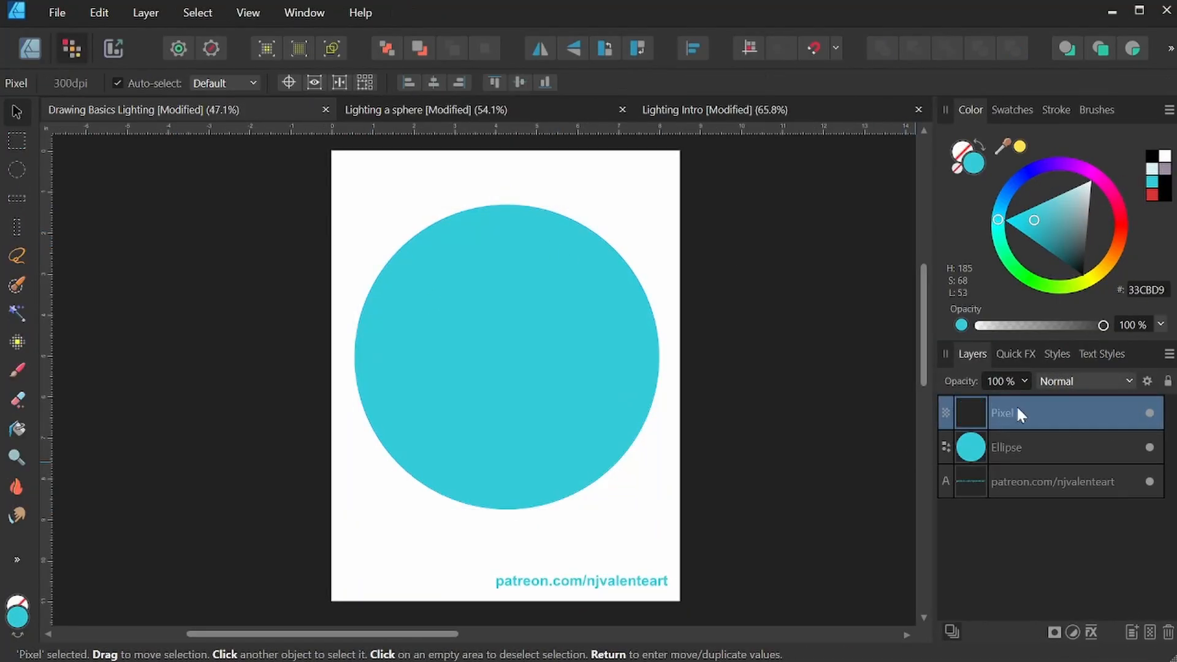
- Clip the pixel layer inside the cyan ellipse in Multiply mode and ready a soft Paint Brush with color A398AC for the core shadow
{"action": "left_click_drag", "start_coordinate": [1016, 405], "coordinate": [1011, 450]}
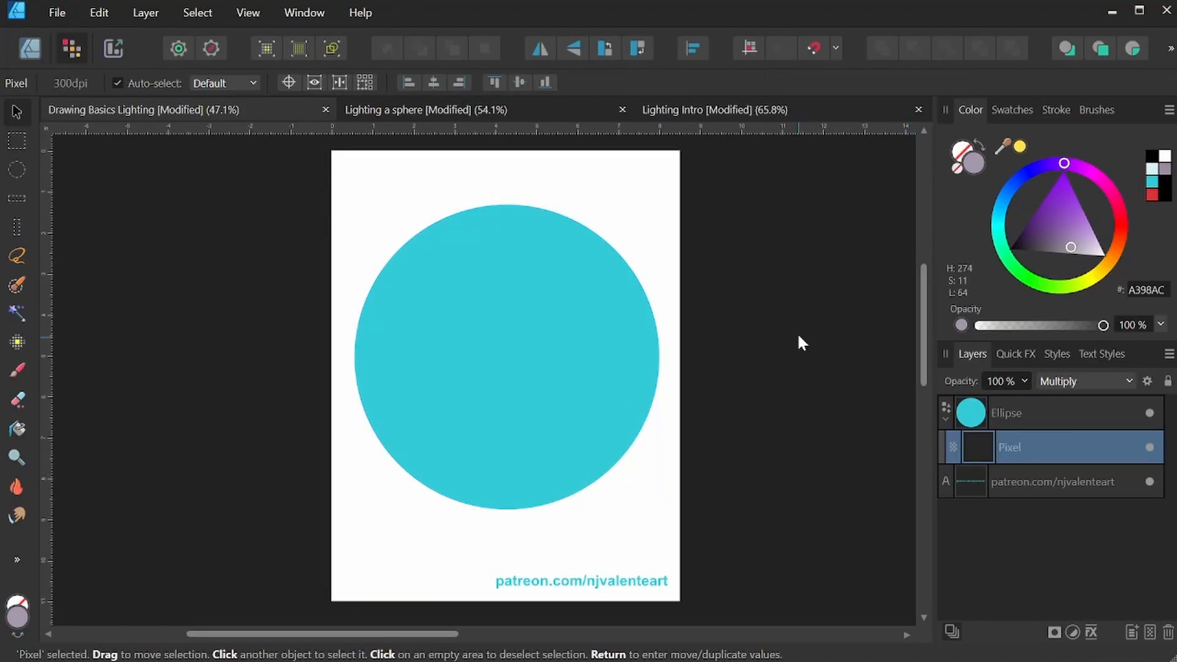
{"action": "left_click", "coordinate": [1097, 110]}
{"action": "left_click", "coordinate": [1042, 367]}
{"action": "left_click", "coordinate": [974, 110]}
{"action": "key", "text": "b"}
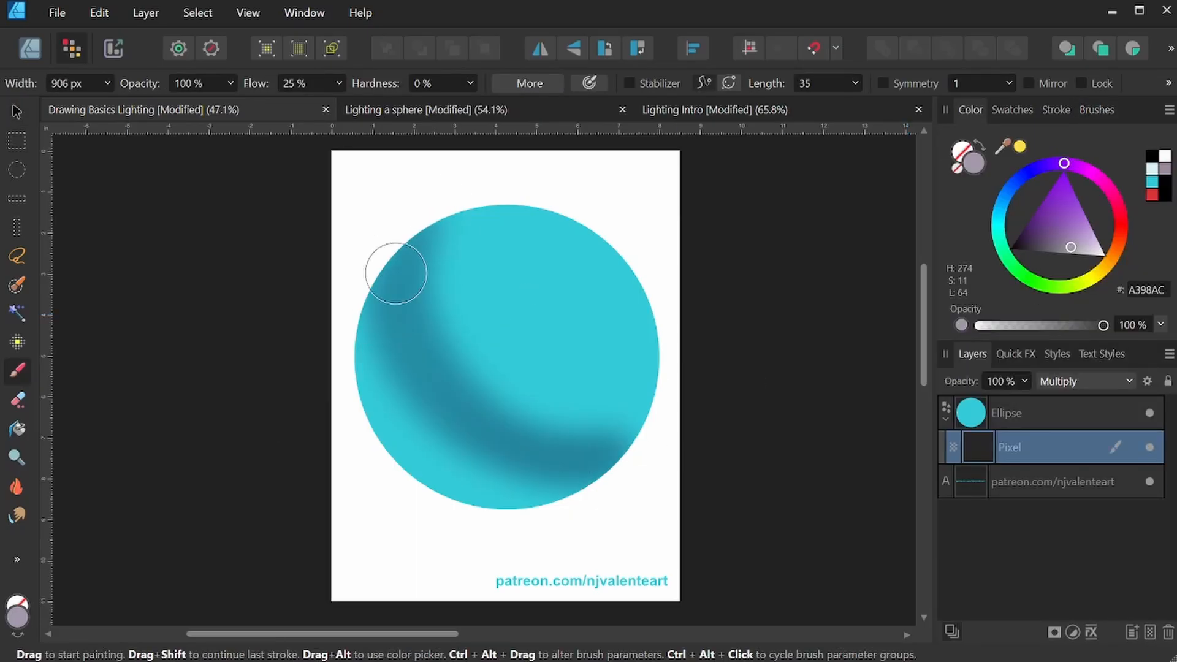